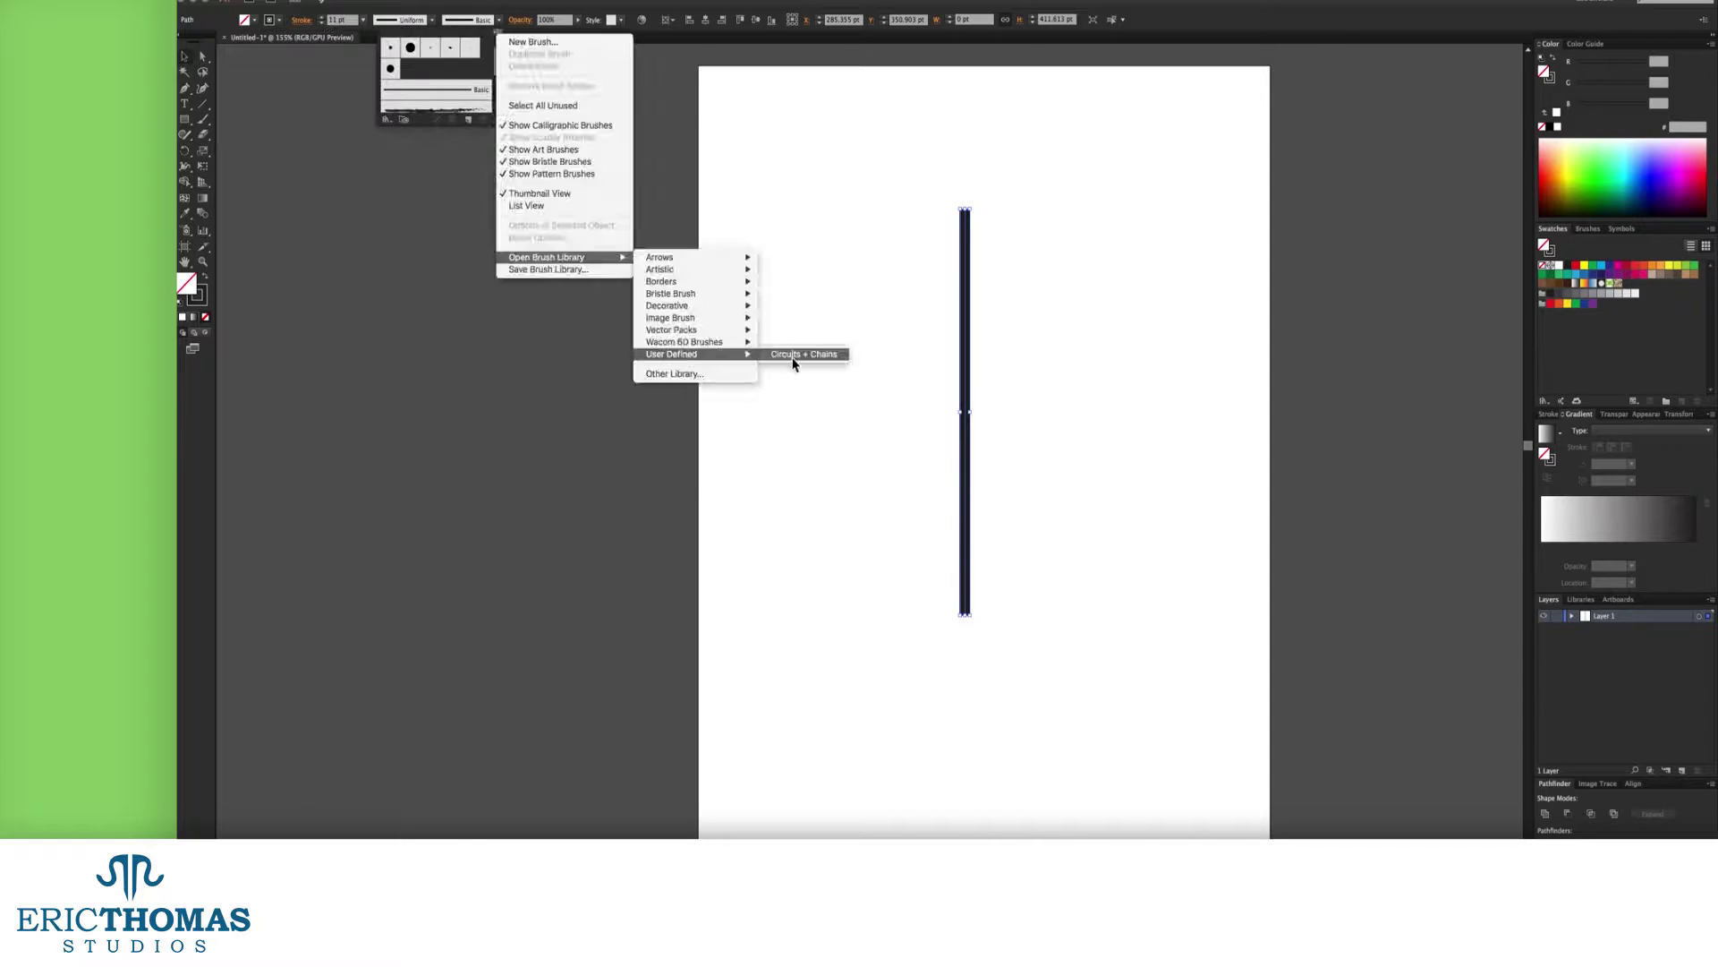
# Step: Apply a brush from the user-defined Circuits + Chains library to the vertical line and adjust the artwork
pyautogui.click(564, 403)
pyautogui.scroll(-3, 889, 433)
pyautogui.scroll(2, 889, 433)
pyautogui.moveTo(936, 545); pyautogui.dragTo(937, 687)
pyautogui.moveTo(936, 289); pyautogui.dragTo(938, 205)
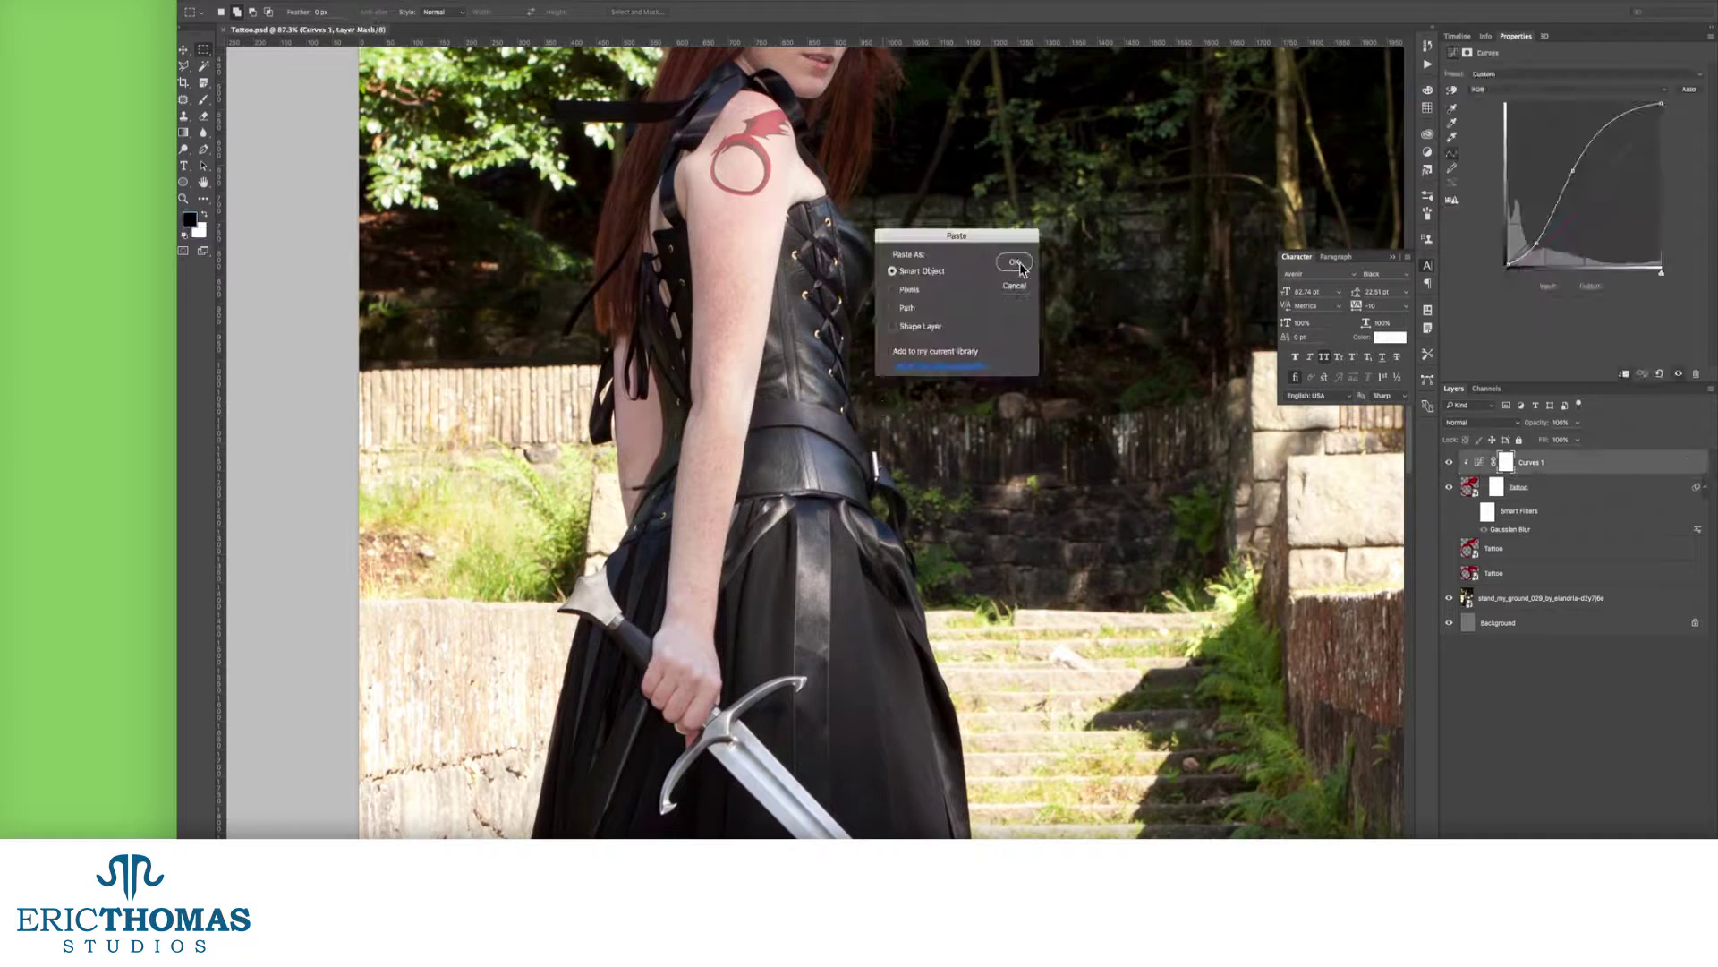
# Step: In Photoshop, paste the copied artwork as a Smart Object and scale it down
pyautogui.press('Return')
pyautogui.moveTo(854, 47)
pyautogui.mouseDown()
pyautogui.moveTo(754, 667)
pyautogui.moveTo(739, 204)
pyautogui.moveTo(765, 208)
pyautogui.mouseUp()
pyautogui.press('Return')
# Step: Make transformed copies of the pasted artwork and position them along the woman's arm
pyautogui.press('super+alt+t')
pyautogui.moveTo(734, 214); pyautogui.dragTo(718, 404)
pyautogui.press('Return')
pyautogui.press('super+alt+t')
pyautogui.moveTo(749, 582); pyautogui.dragTo(653, 281)
pyautogui.press('super+alt+t')
pyautogui.press('Return')
pyautogui.rightClick(1451, 487)
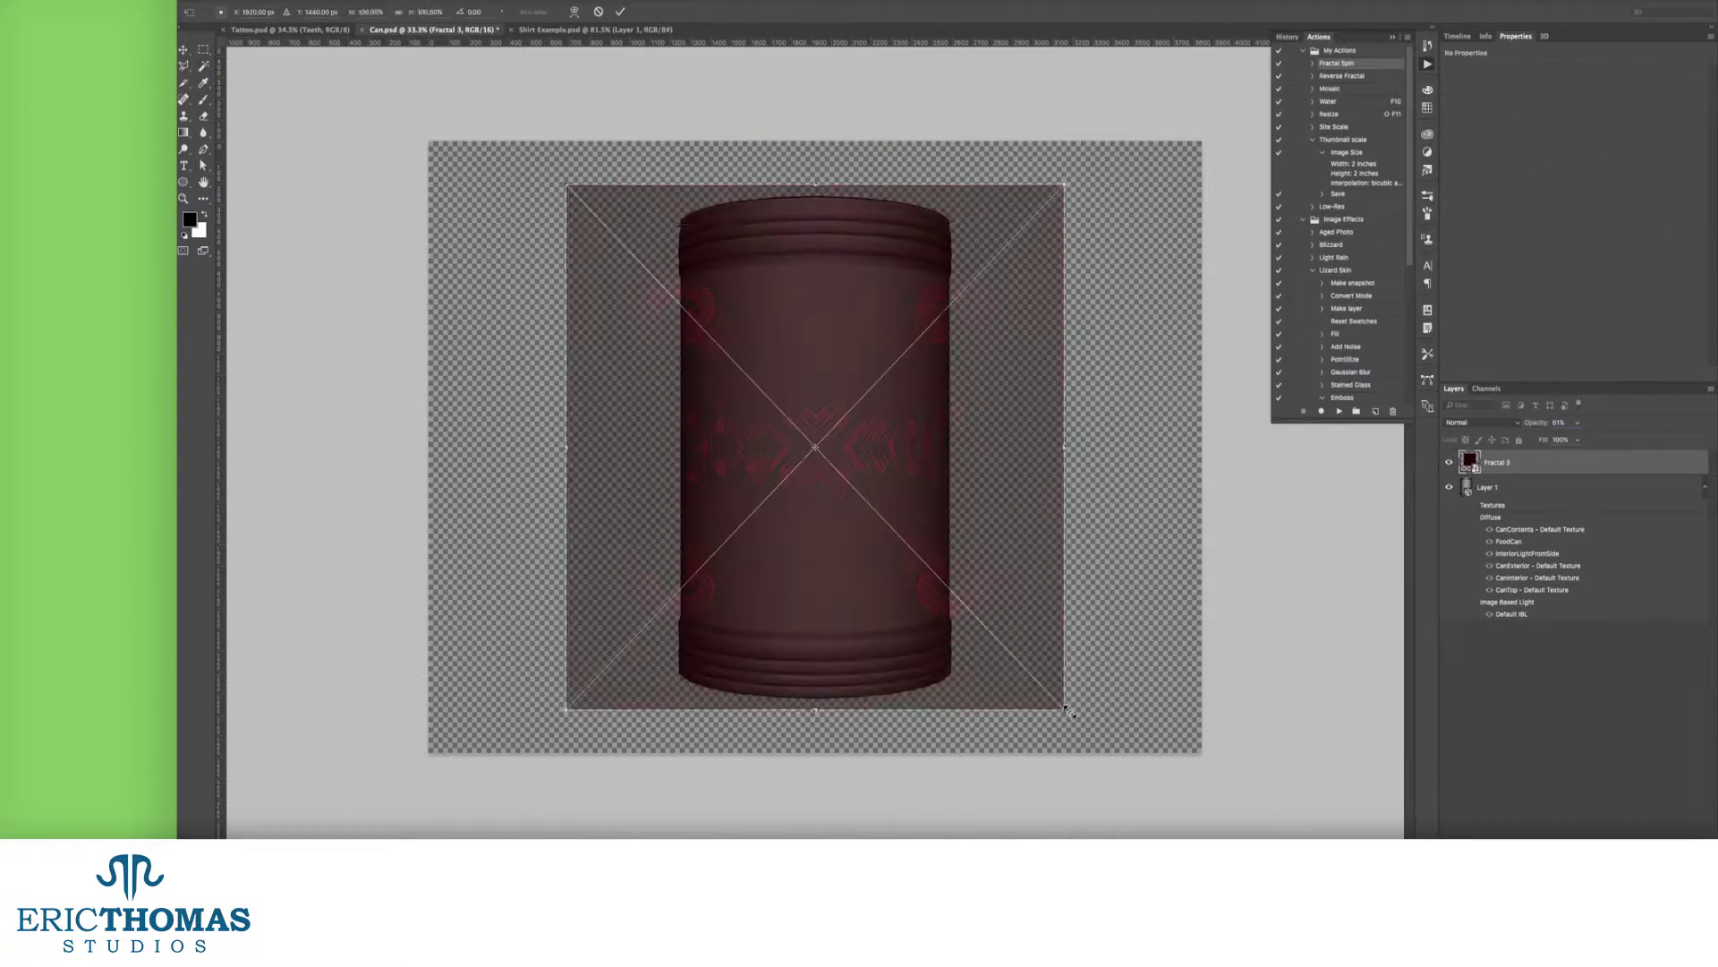
# Step: Narrow the Fractal 3 layer to the can's width, warp its edges to the can's curves, and change its blend mode
pyautogui.moveTo(1035, 445); pyautogui.dragTo(956, 445)
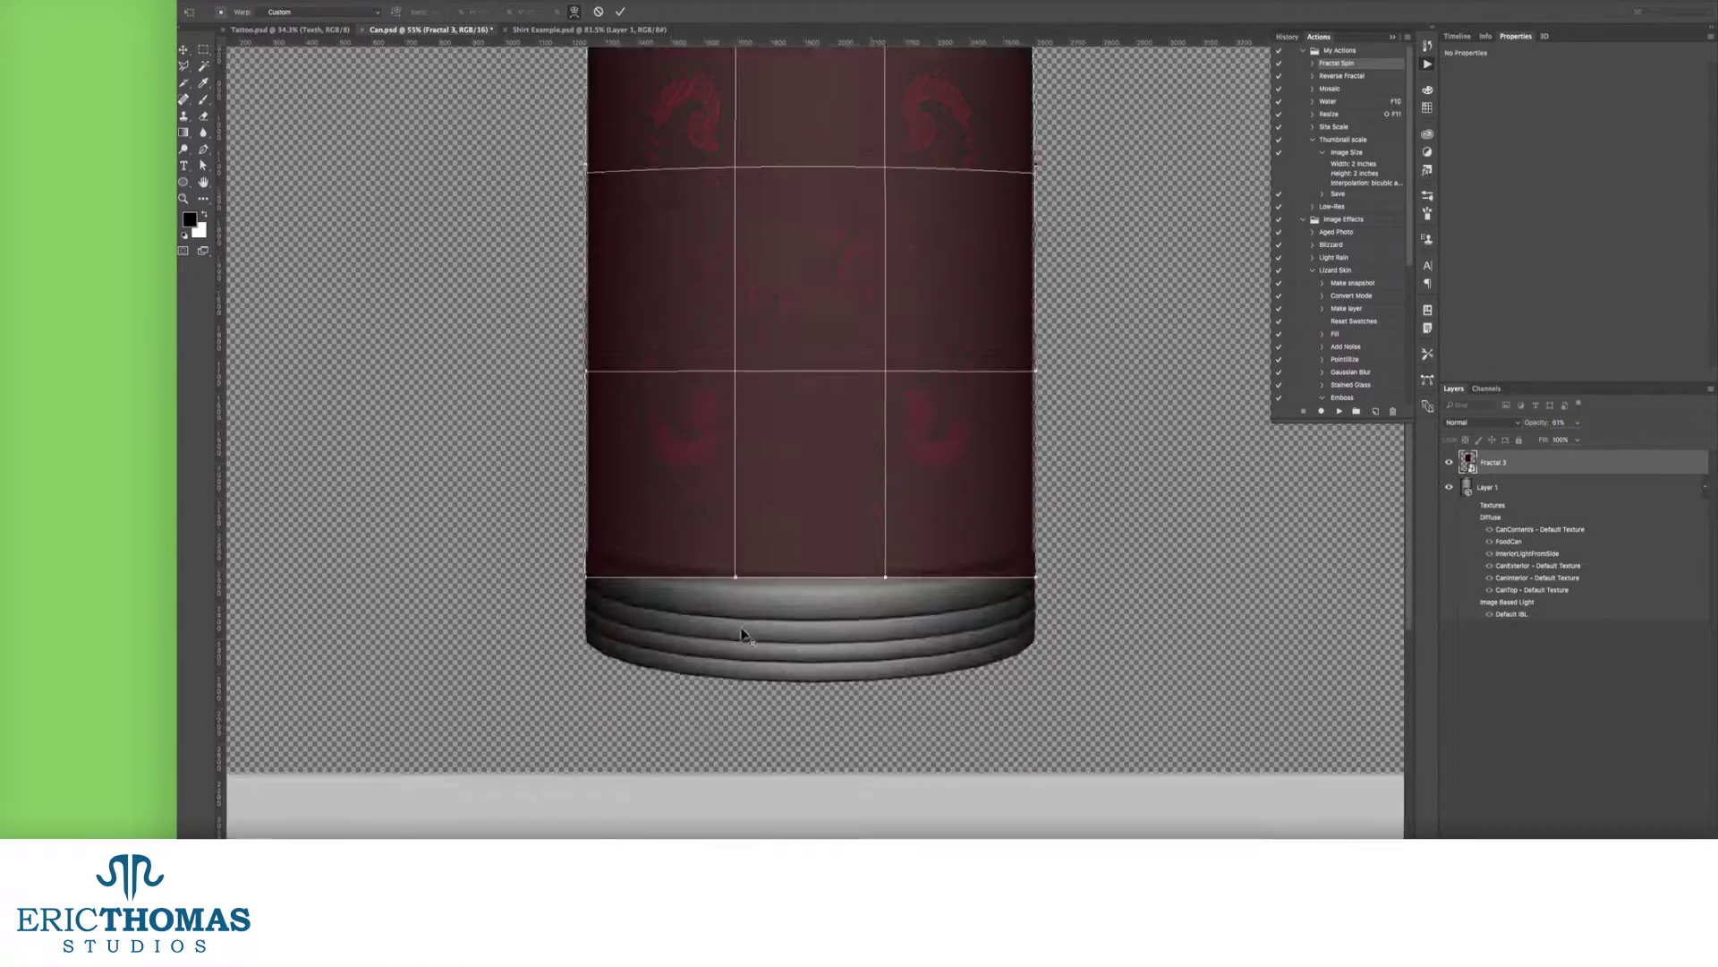
pyautogui.moveTo(507, 501); pyautogui.dragTo(516, 485)
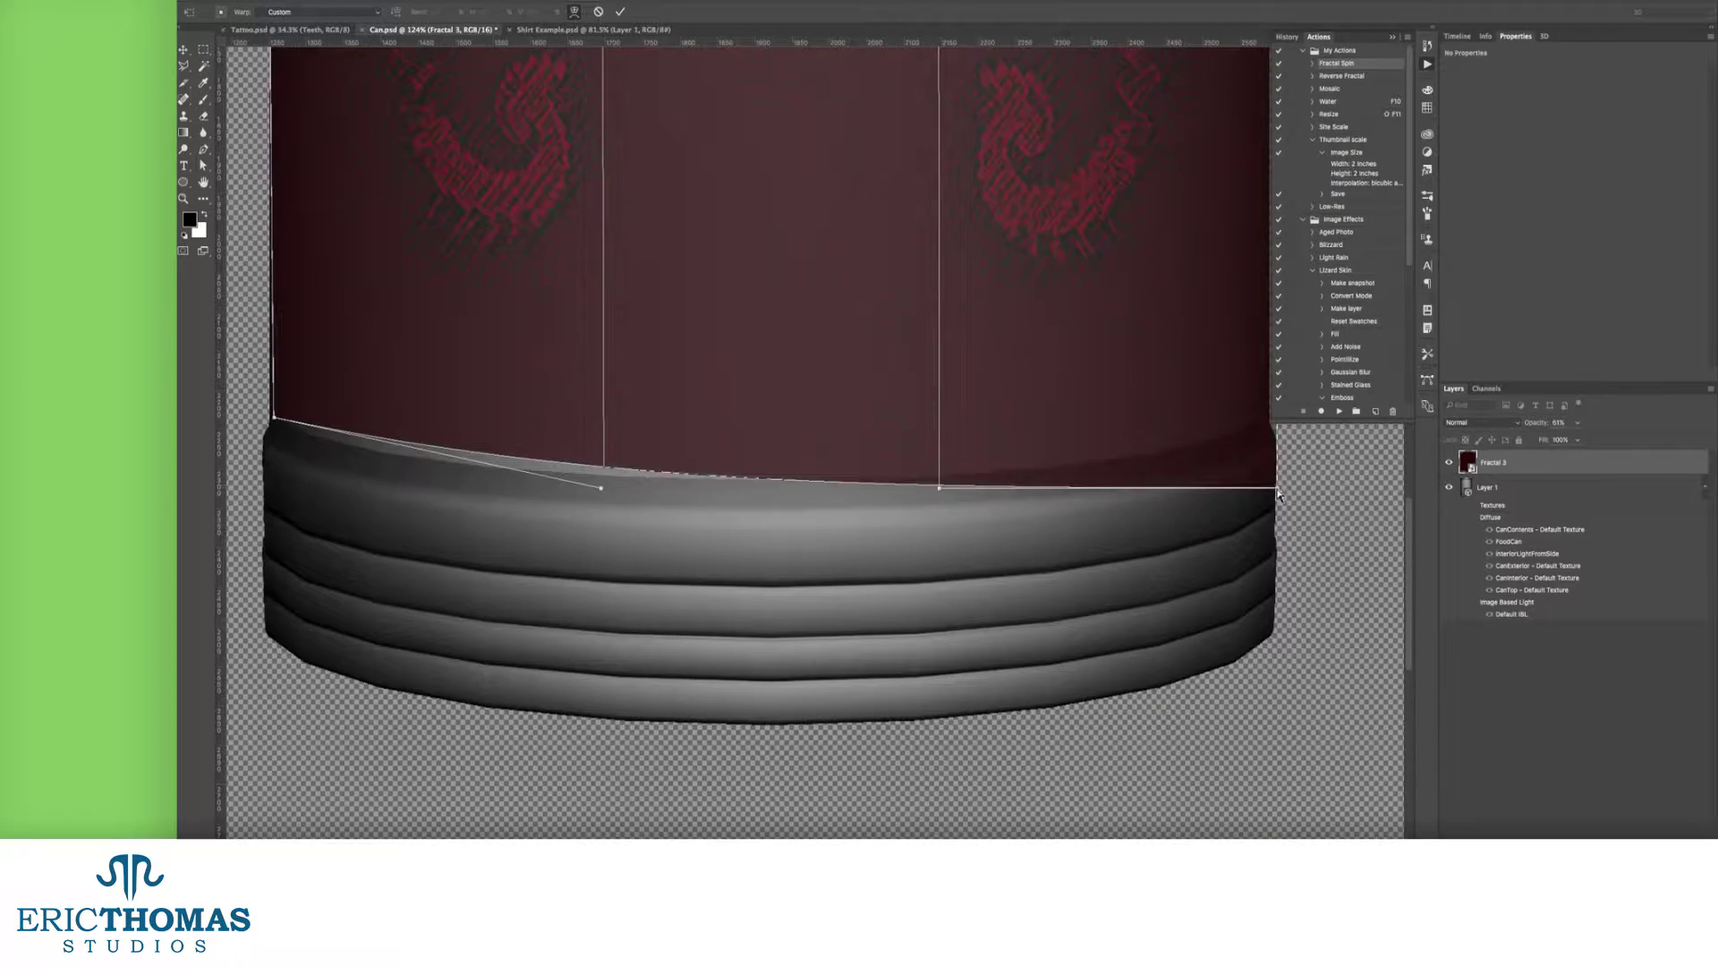
pyautogui.moveTo(931, 439); pyautogui.dragTo(842, 430)
pyautogui.moveTo(601, 493); pyautogui.dragTo(528, 524)
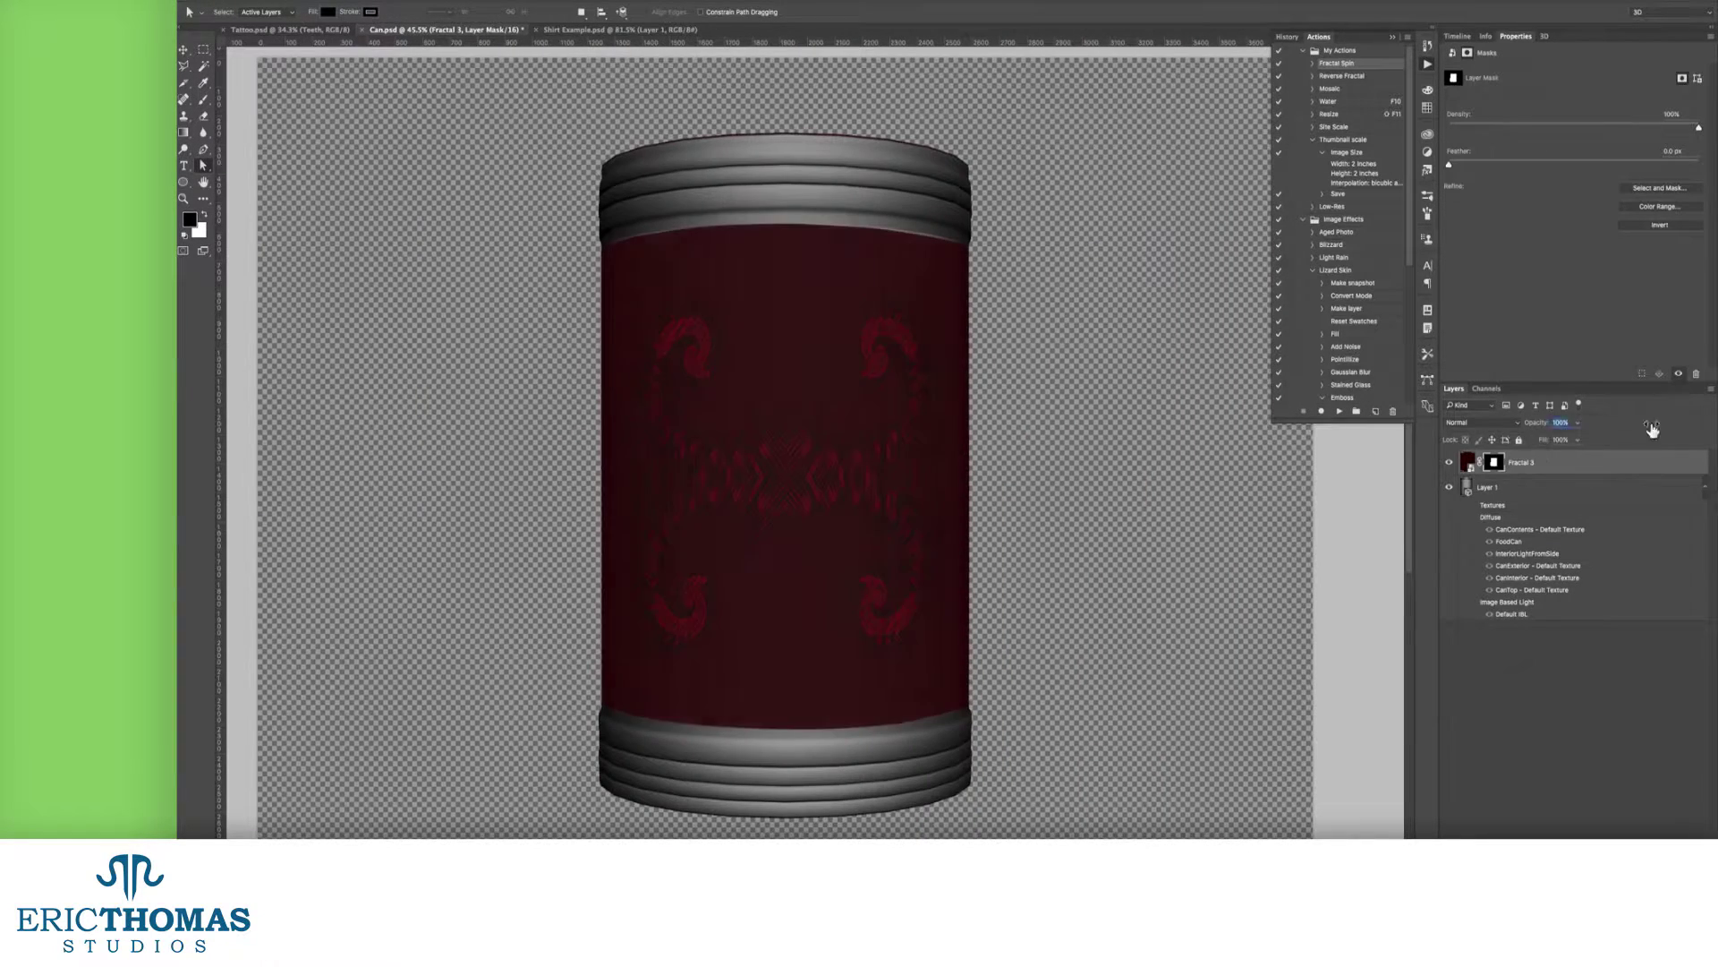
pyautogui.click(1479, 421)
pyautogui.click(1481, 561)
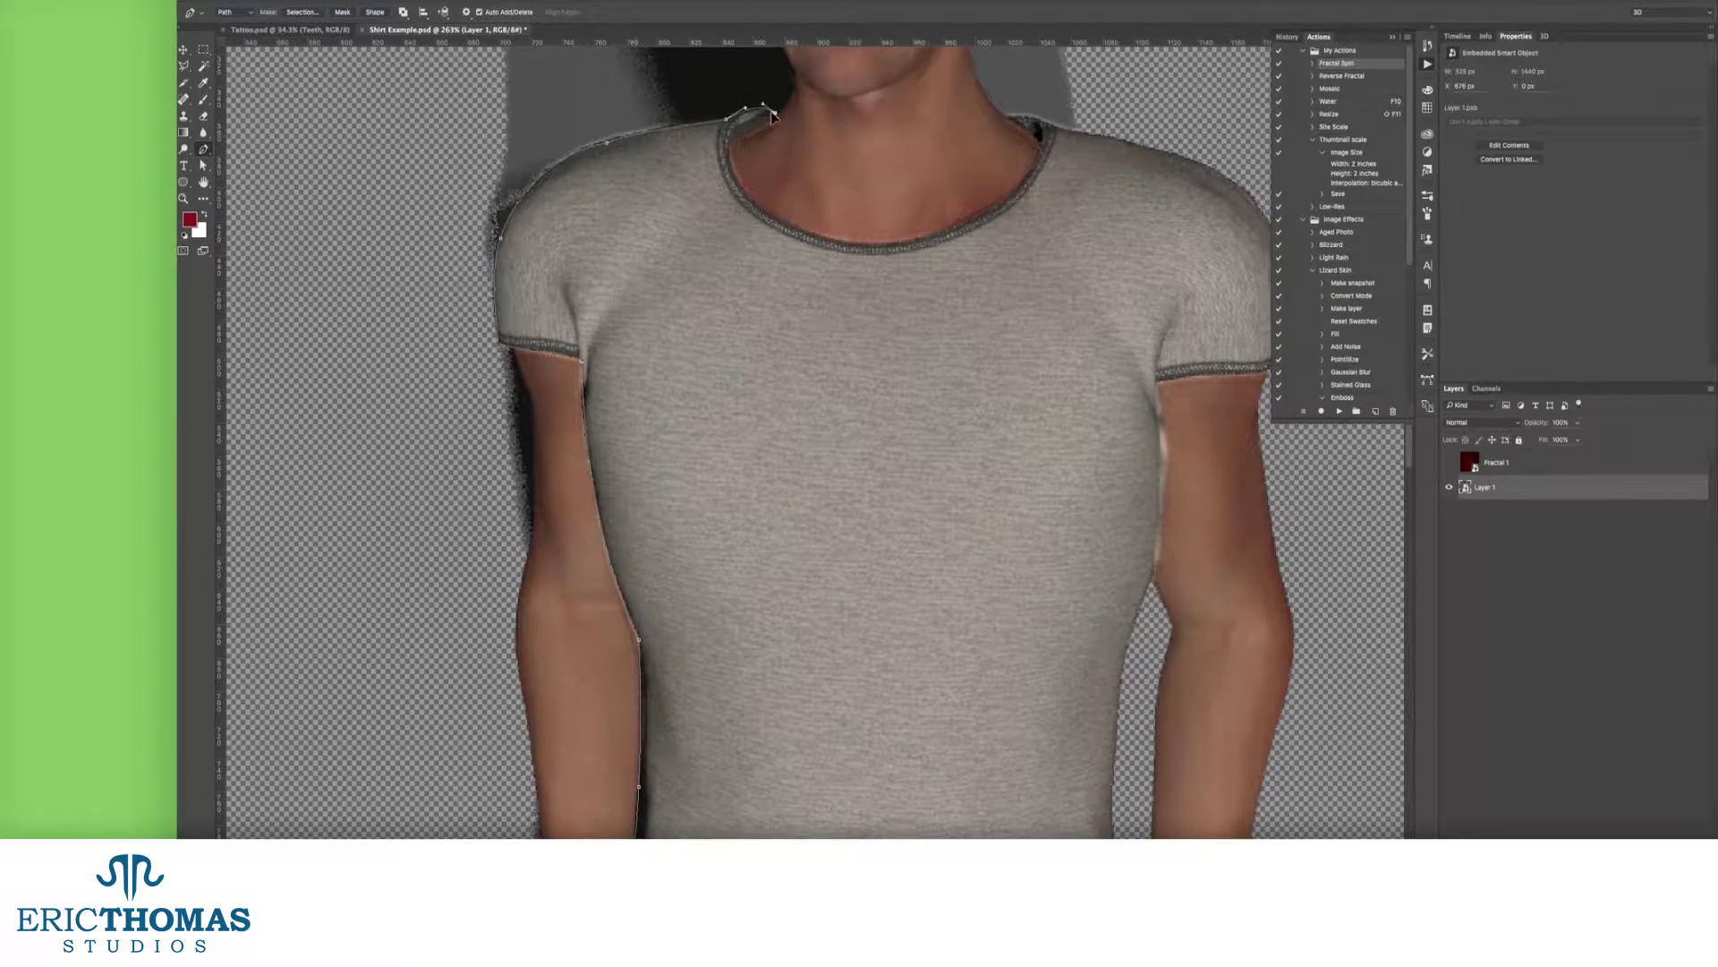
# Step: Trace a closed Pen tool path around the T-shirt, following its collar, sleeves, sides and hem
pyautogui.moveTo(787, 228); pyautogui.dragTo(825, 234)
pyautogui.scroll(2, 1097, 111)
pyautogui.click(1056, 211)
pyautogui.hscroll(4, 1074, 399)
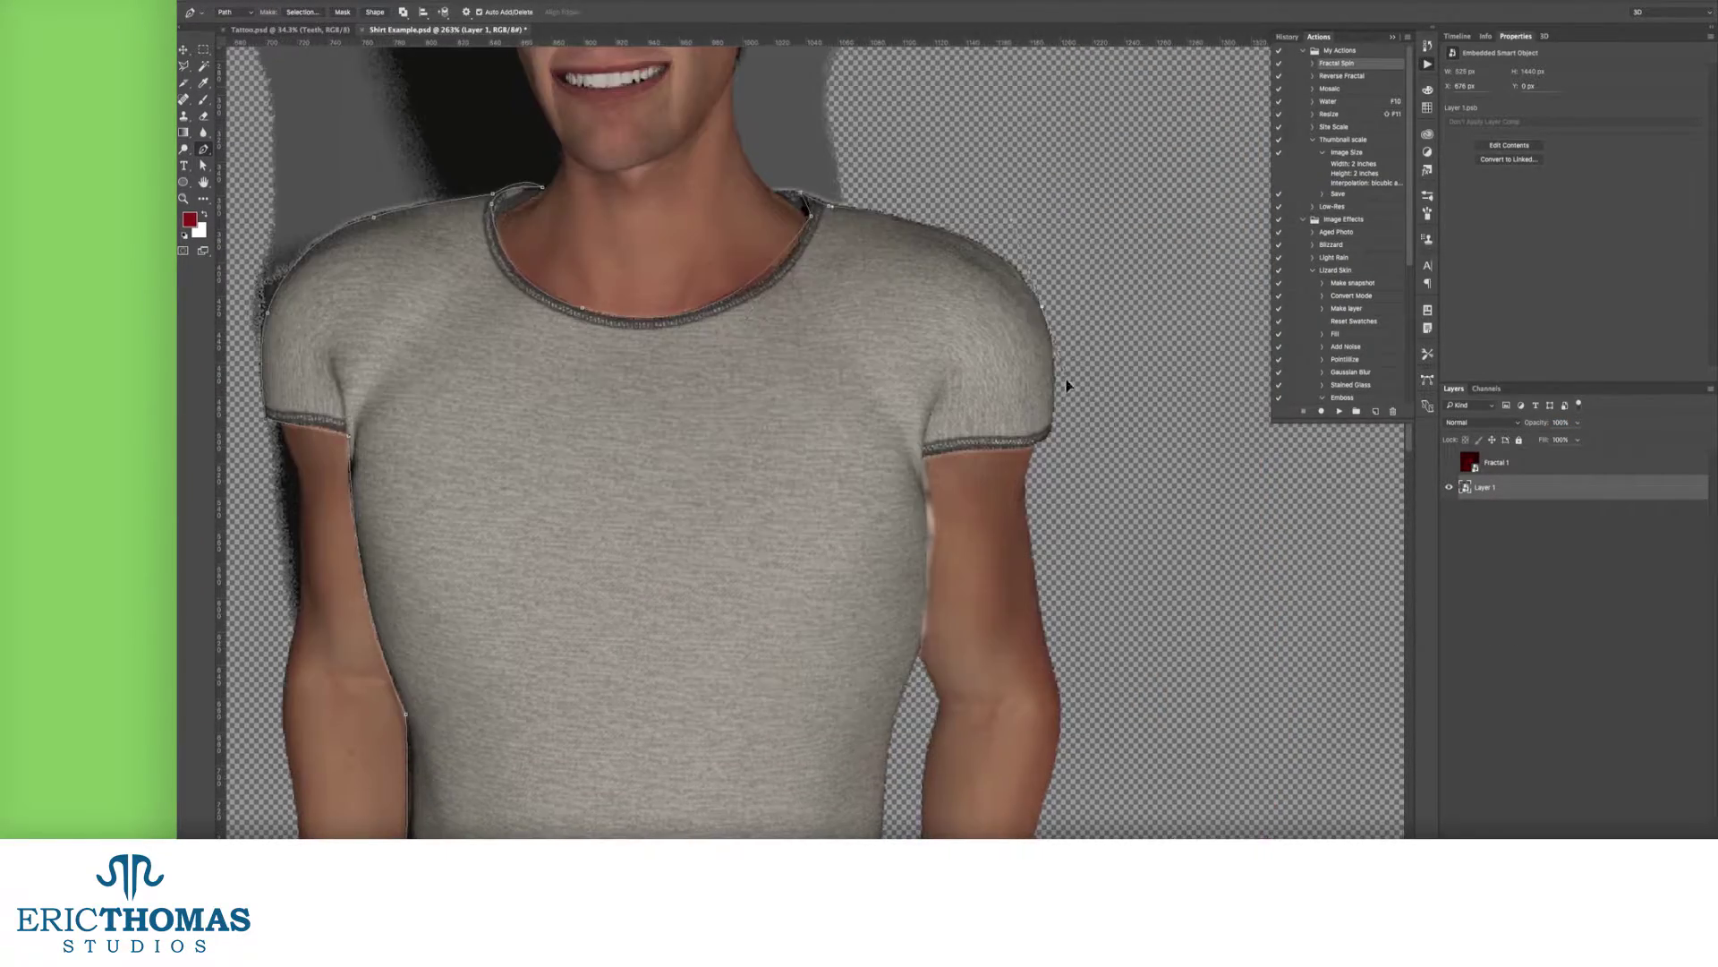
pyautogui.click(936, 452)
pyautogui.scroll(-8, 890, 445)
pyautogui.click(916, 562)
pyautogui.moveTo(795, 631); pyautogui.dragTo(767, 649)
pyautogui.rightClick(767, 653)
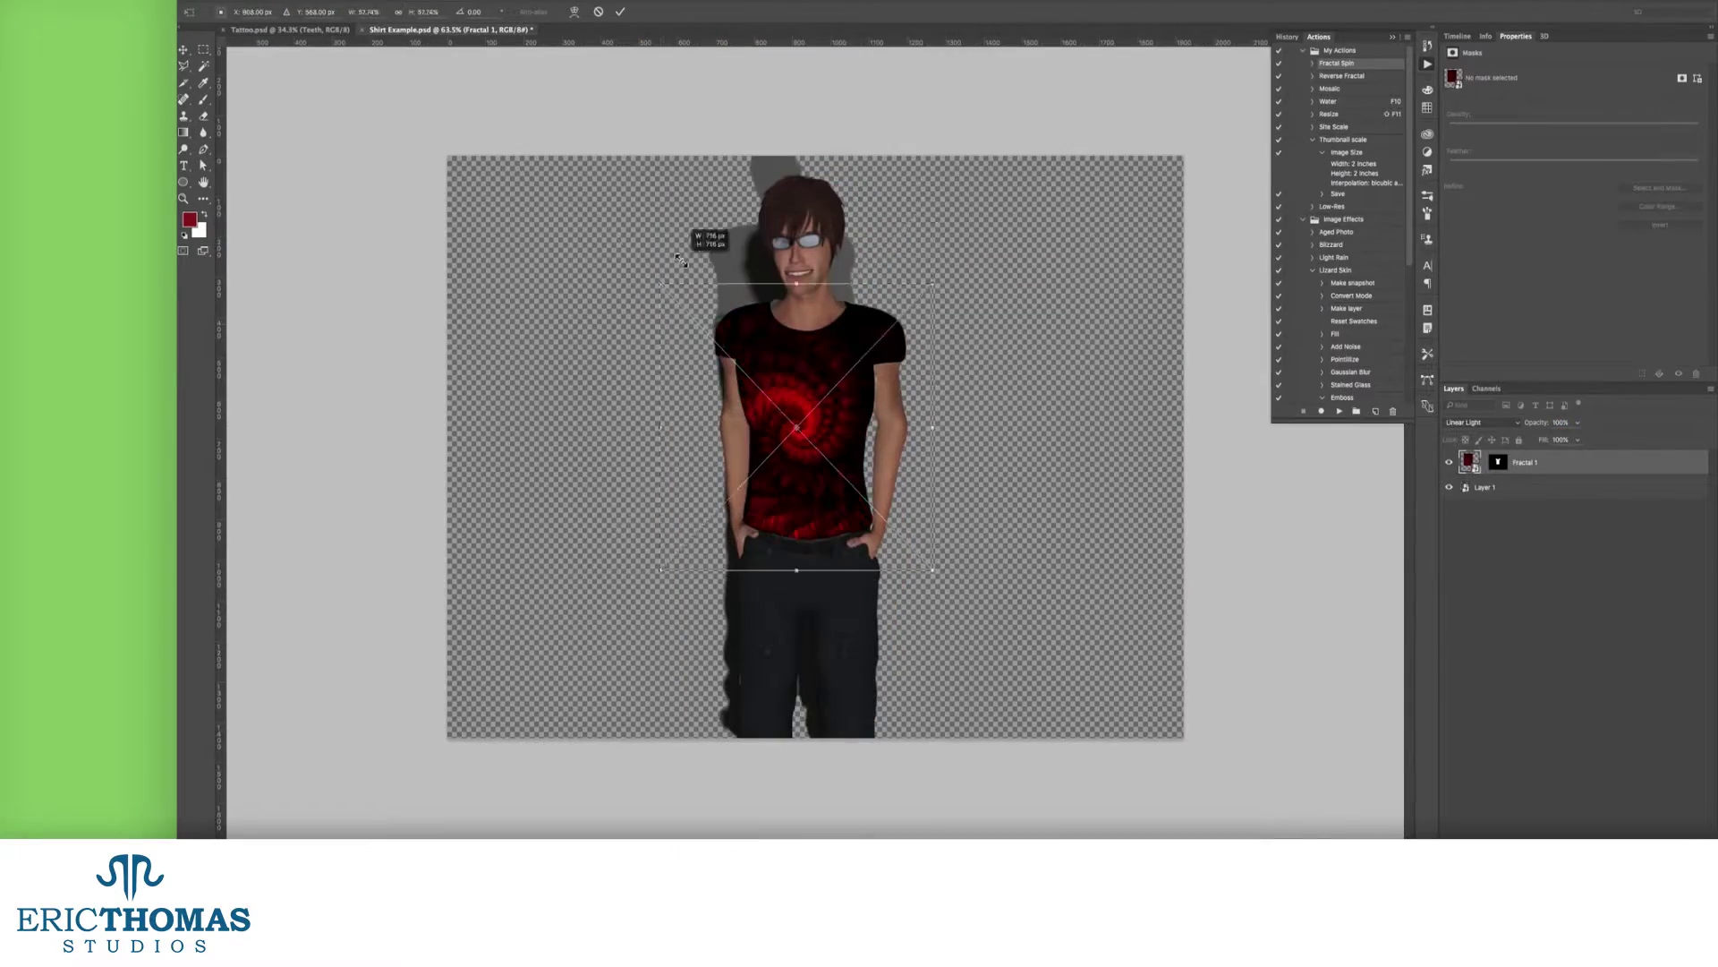
# Step: Scale the Fractal 1 pattern down over the T-shirt and warp it to follow the body
pyautogui.moveTo(709, 242); pyautogui.dragTo(879, 528)
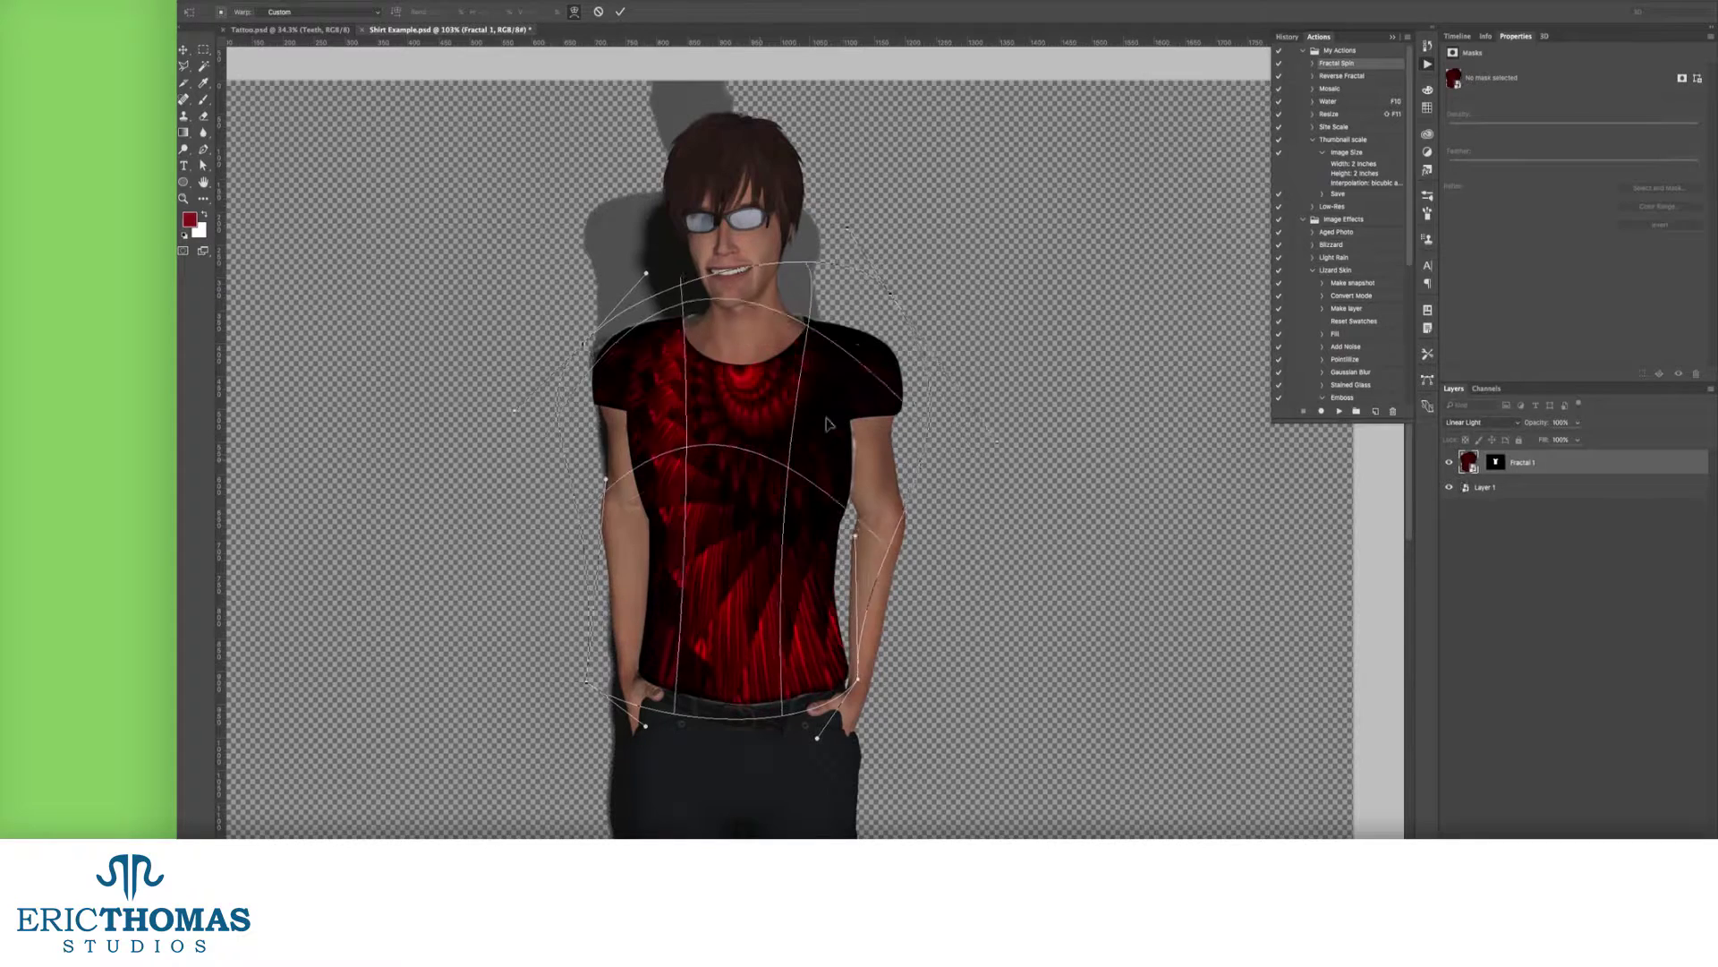
pyautogui.click(467, 30)
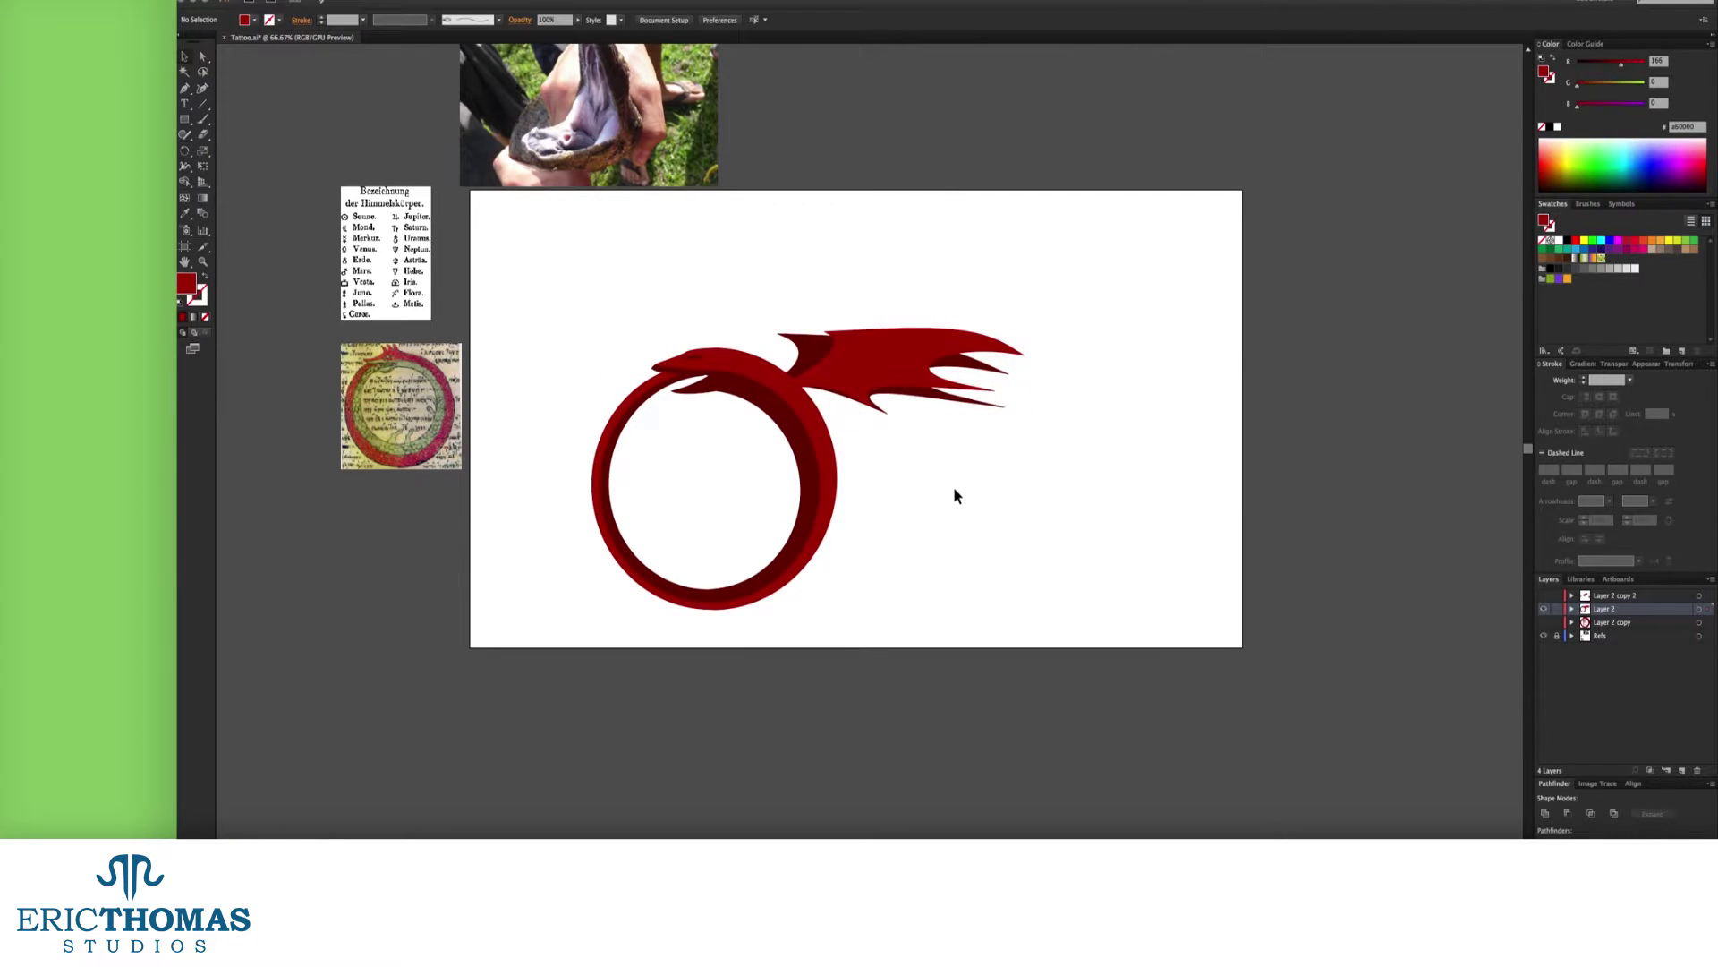
# Step: Switch to Illustrator, reposition the dragon ring artwork on the artboard, and tilt its wing downward
pyautogui.moveTo(954, 486); pyautogui.dragTo(797, 302)
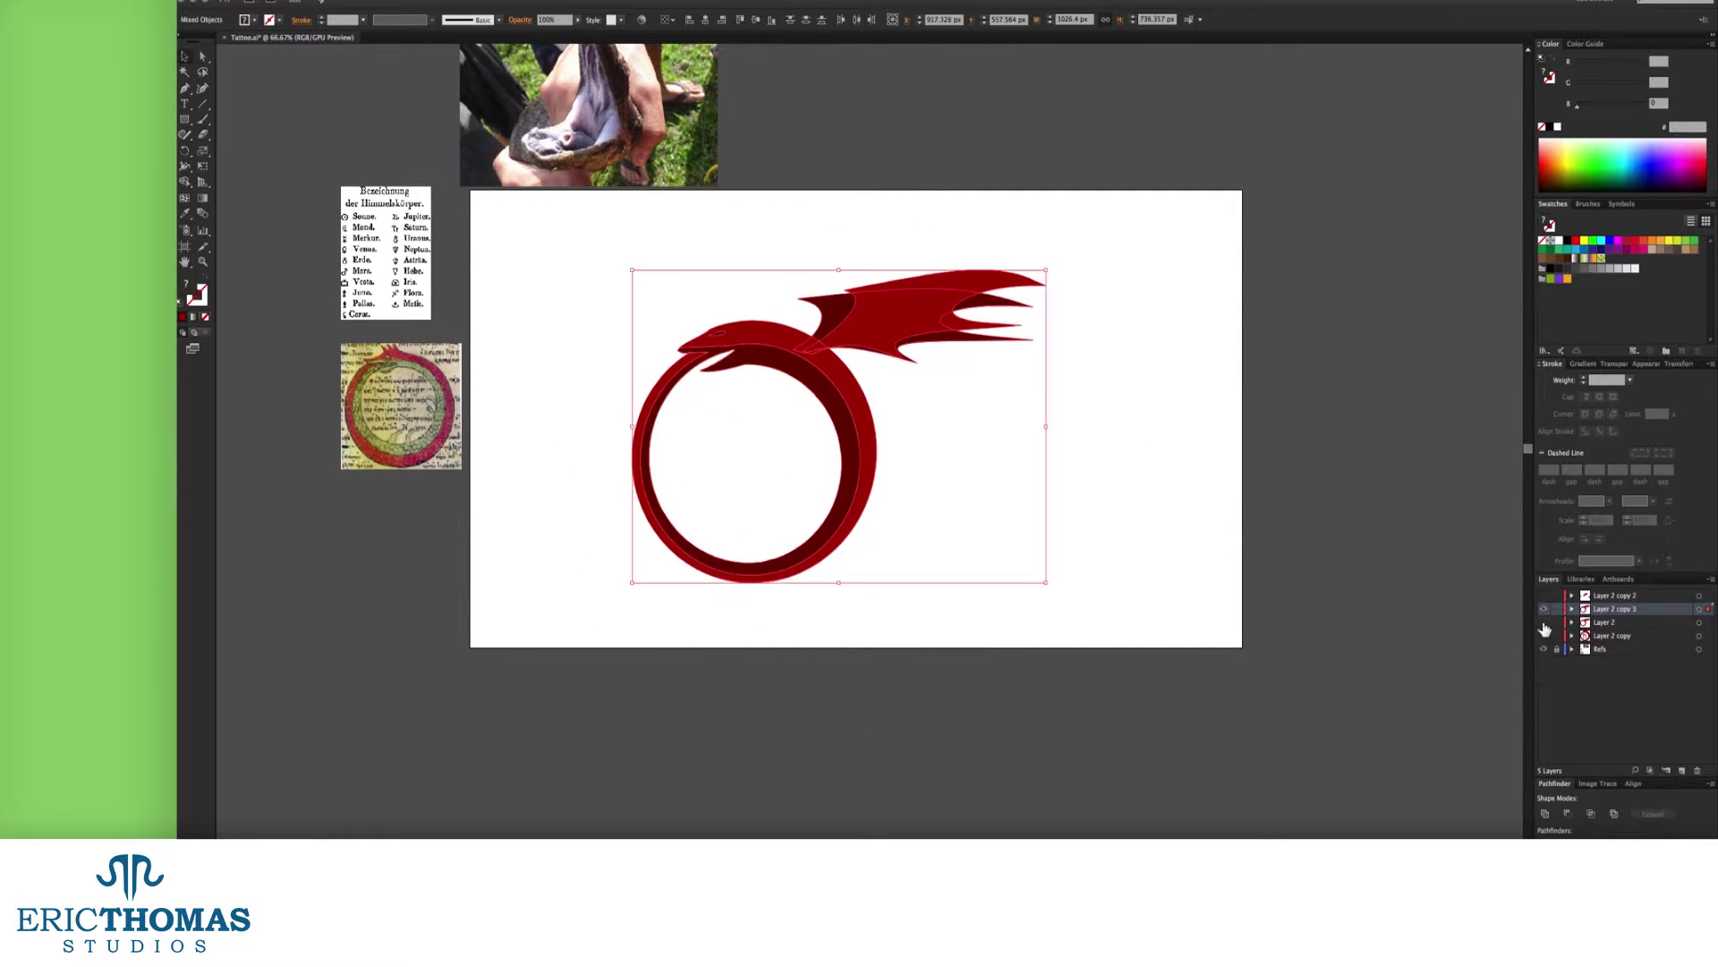
pyautogui.click(882, 302)
pyautogui.moveTo(881, 302); pyautogui.dragTo(951, 319)
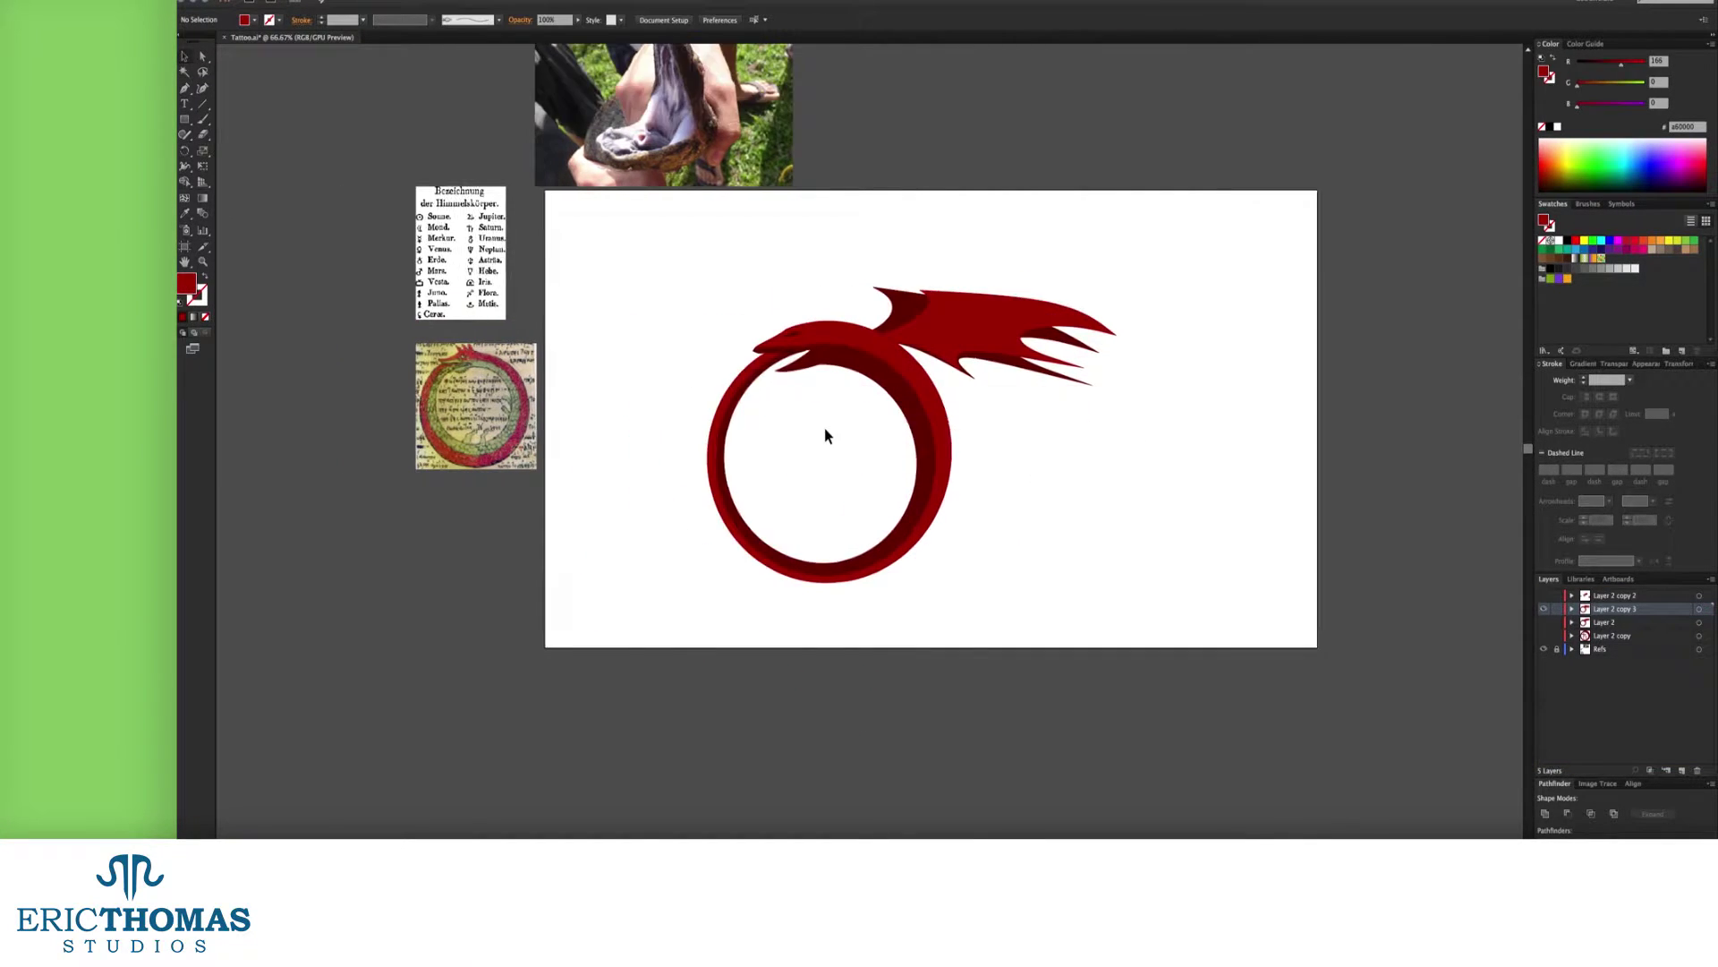
# Step: Draw a pointed horn on the dragon's head with the Pen tool and unite it with the head shape
pyautogui.press('super+equal')
pyautogui.press('super+equal')
pyautogui.press('p')
pyautogui.click(772, 263)
pyautogui.click(828, 209)
pyautogui.click(799, 253)
pyautogui.keyDown('shift'); pyautogui.keyDown('super'); pyautogui.click(841, 268); pyautogui.keyUp('super'); pyautogui.keyUp('shift')
pyautogui.click(1544, 813)
# Step: Use the wing's dark red fill to draw a second closed horn shape on the dragon's head and curve its edge
pyautogui.keyDown('shift'); pyautogui.click(1248, 247); pyautogui.keyUp('shift')
pyautogui.click(879, 206)
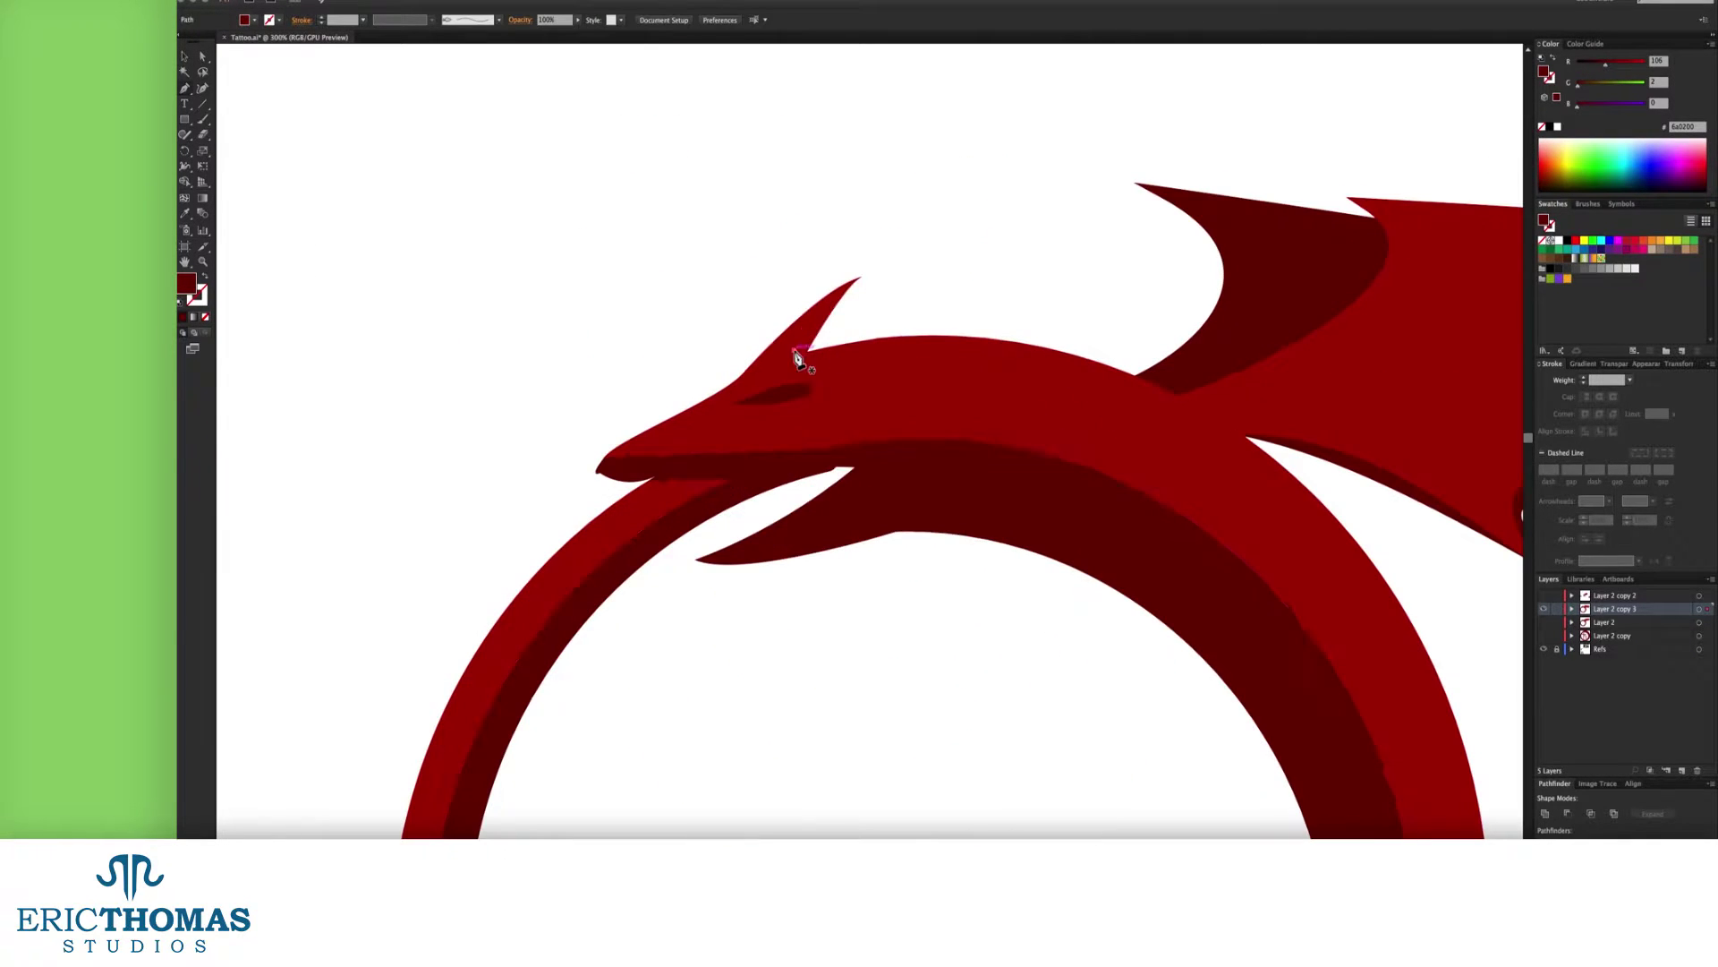
pyautogui.click(795, 351)
pyautogui.click(828, 270)
pyautogui.click(829, 349)
pyautogui.click(795, 351)
pyautogui.moveTo(841, 280); pyautogui.dragTo(859, 295)
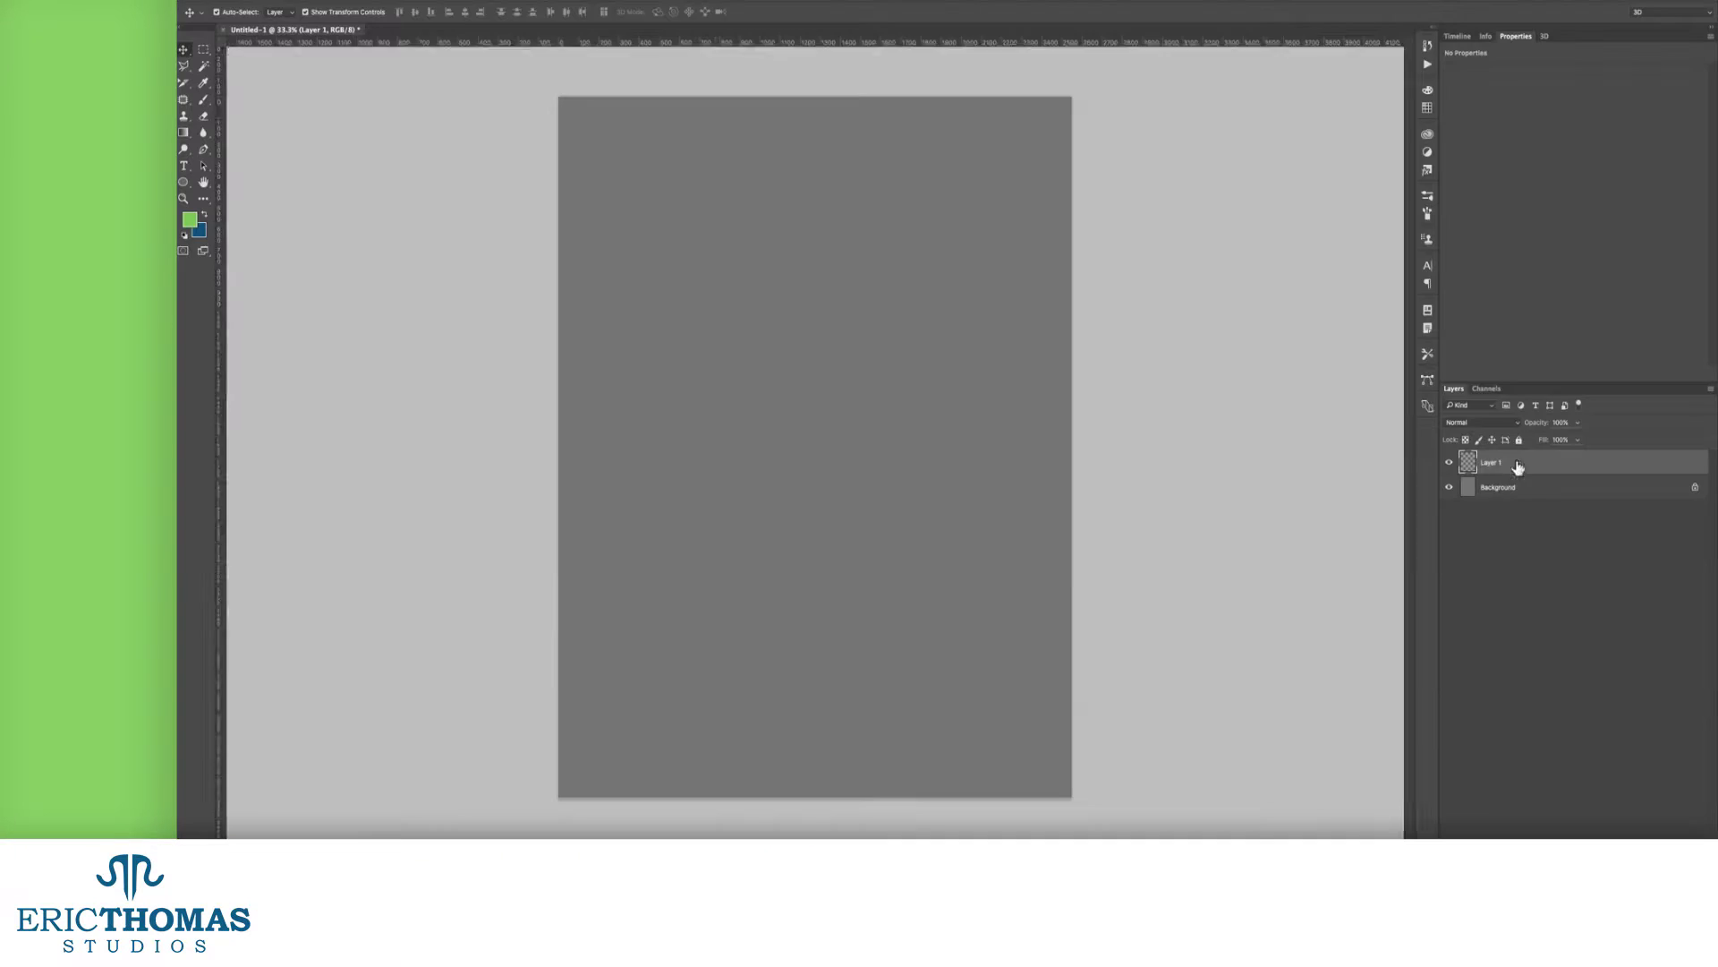
# Step: In Photoshop, place the stand_my_ground_029 photo, scale it to 89%, and shift it over to cover the canvas's left edge
pyautogui.click(373, 836)
pyautogui.moveTo(511, 593); pyautogui.dragTo(740, 349)
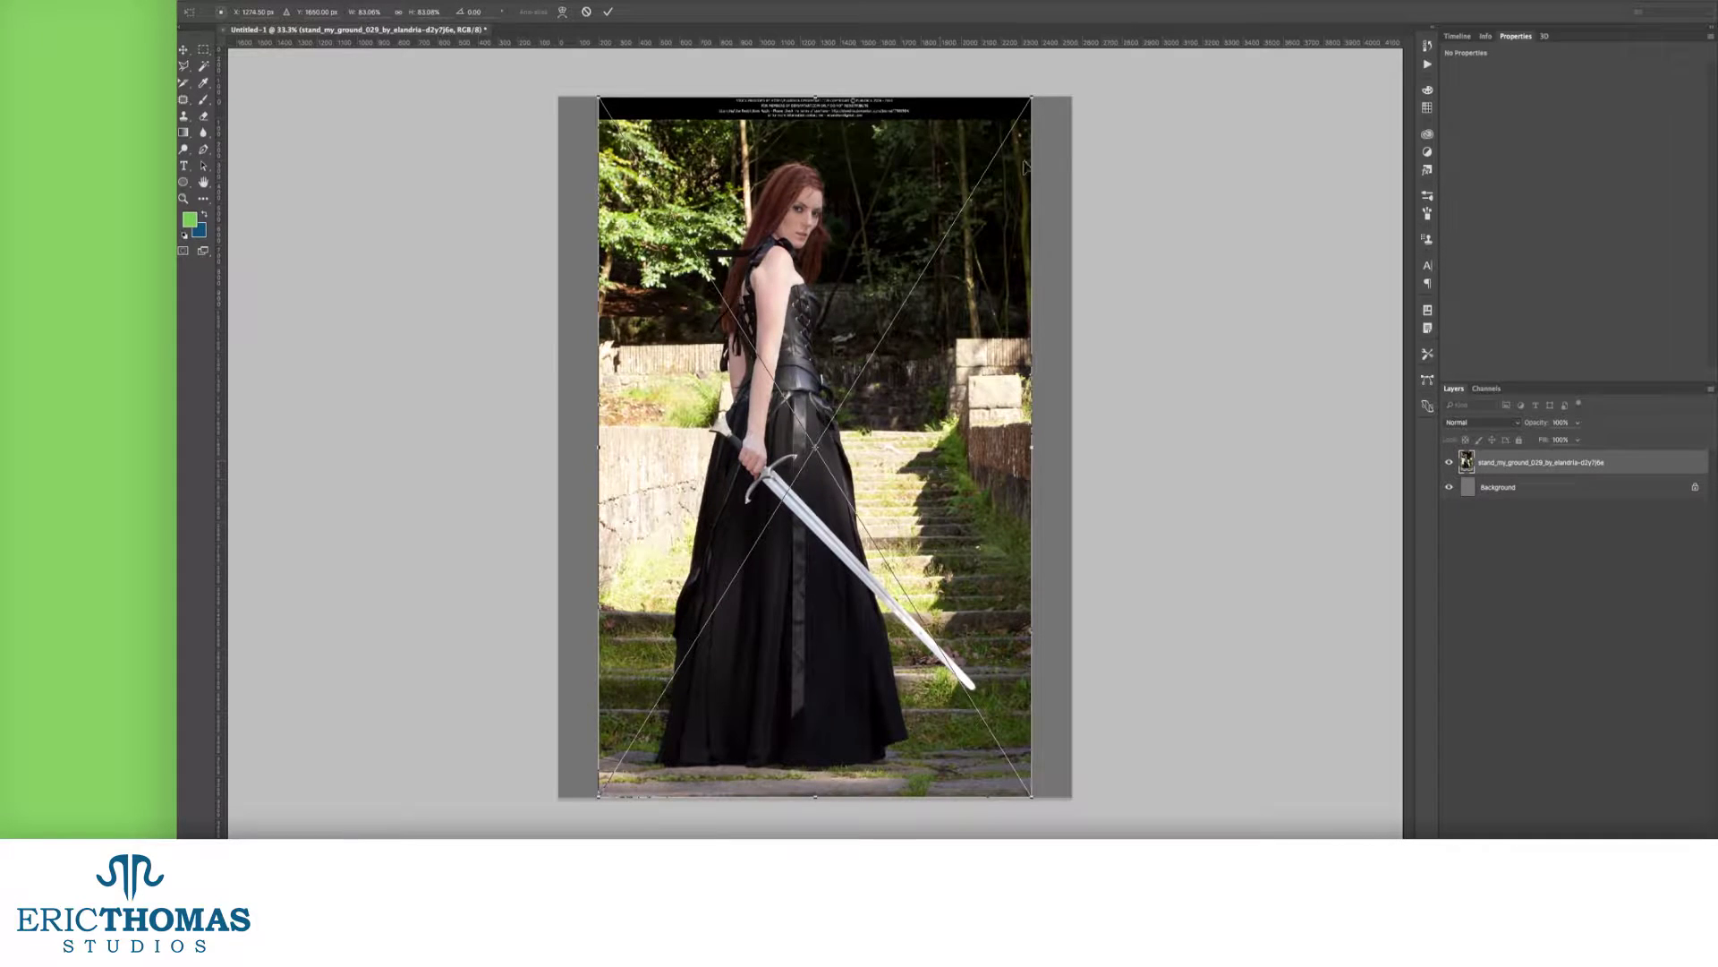
pyautogui.moveTo(1032, 97); pyautogui.dragTo(1078, 59)
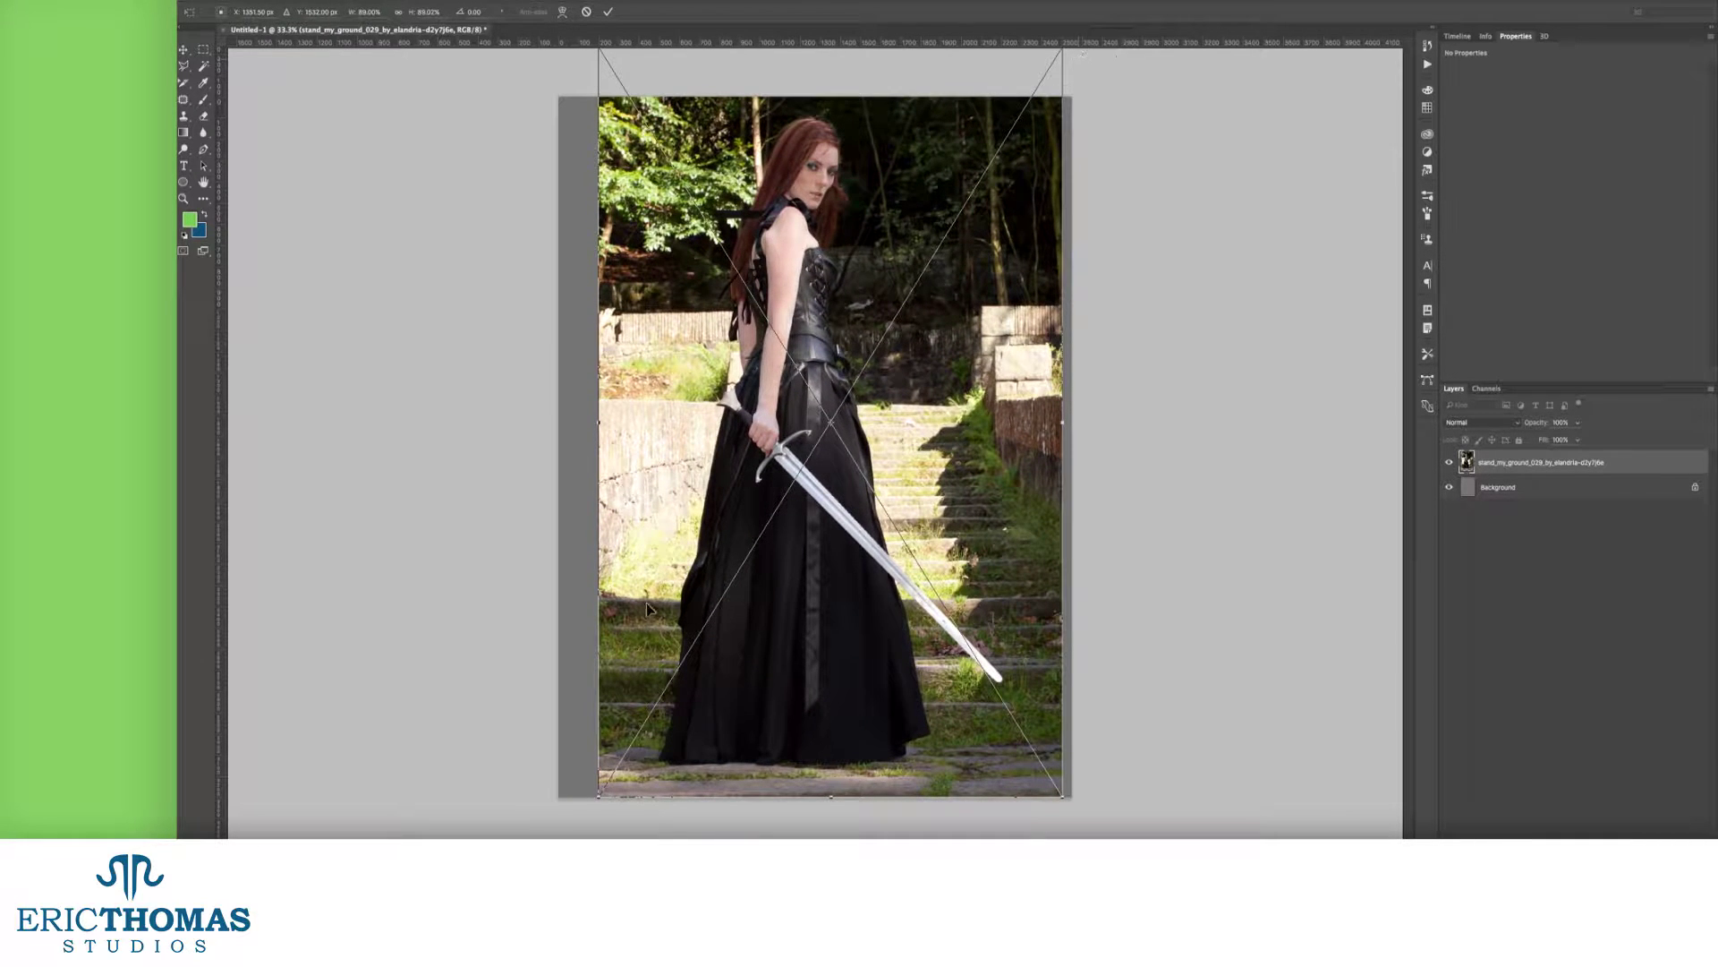
pyautogui.moveTo(795, 688); pyautogui.dragTo(716, 685)
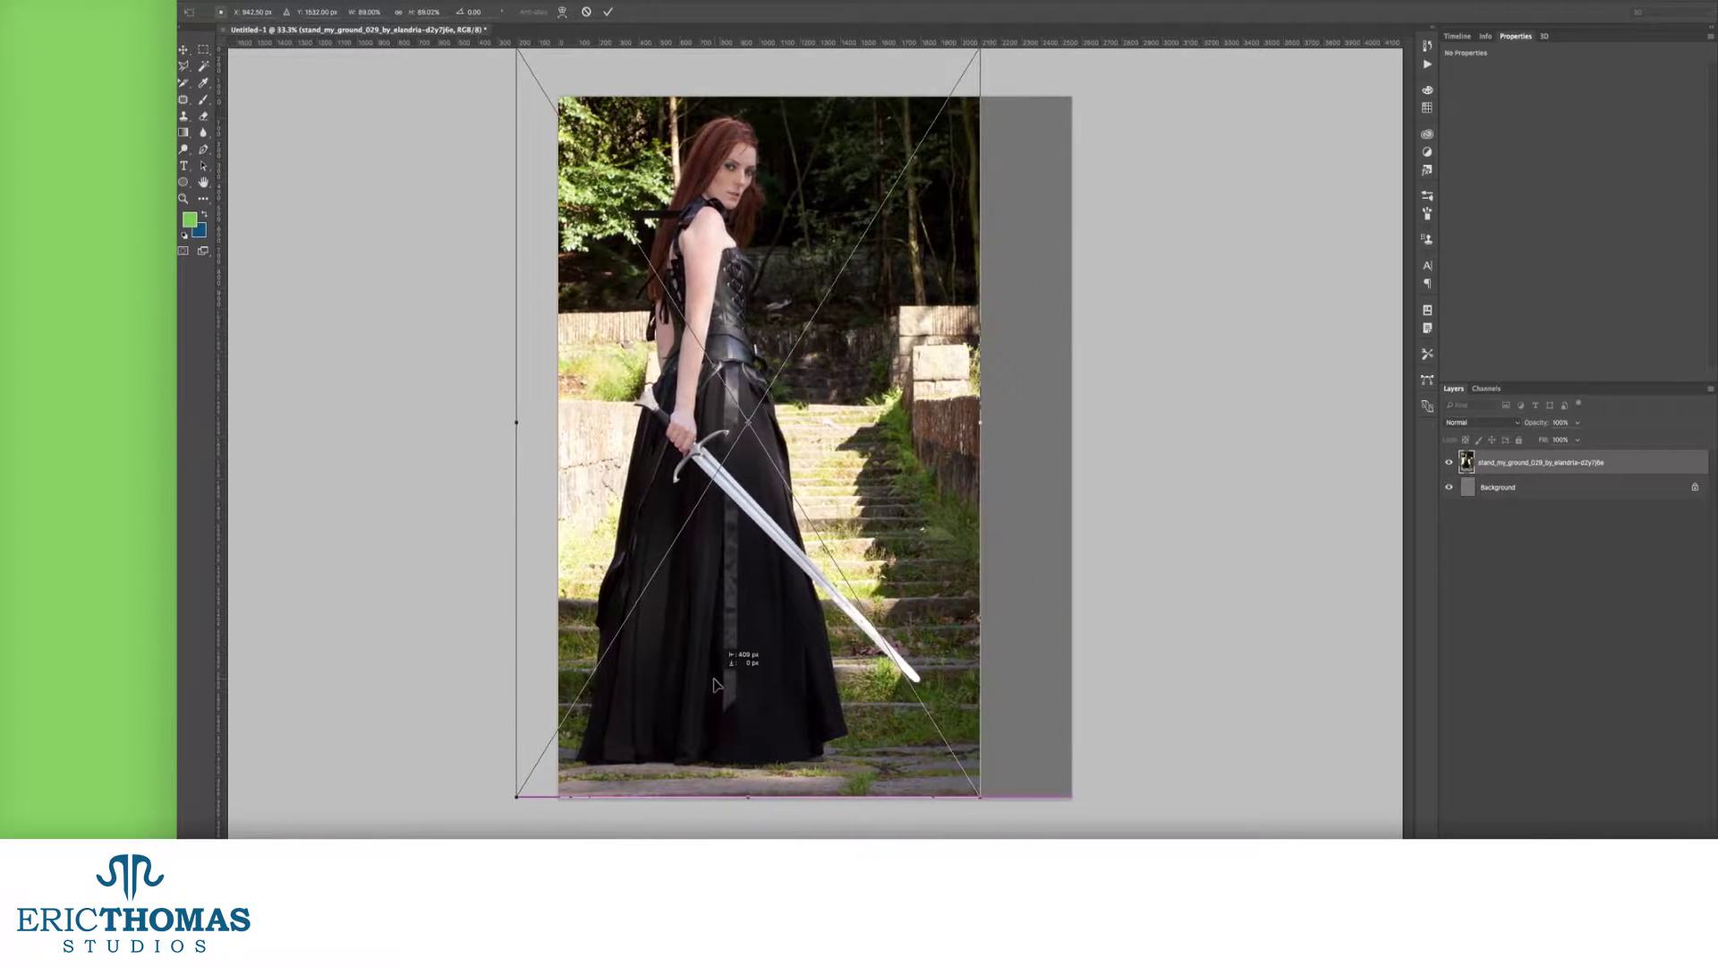
pyautogui.press('Return')
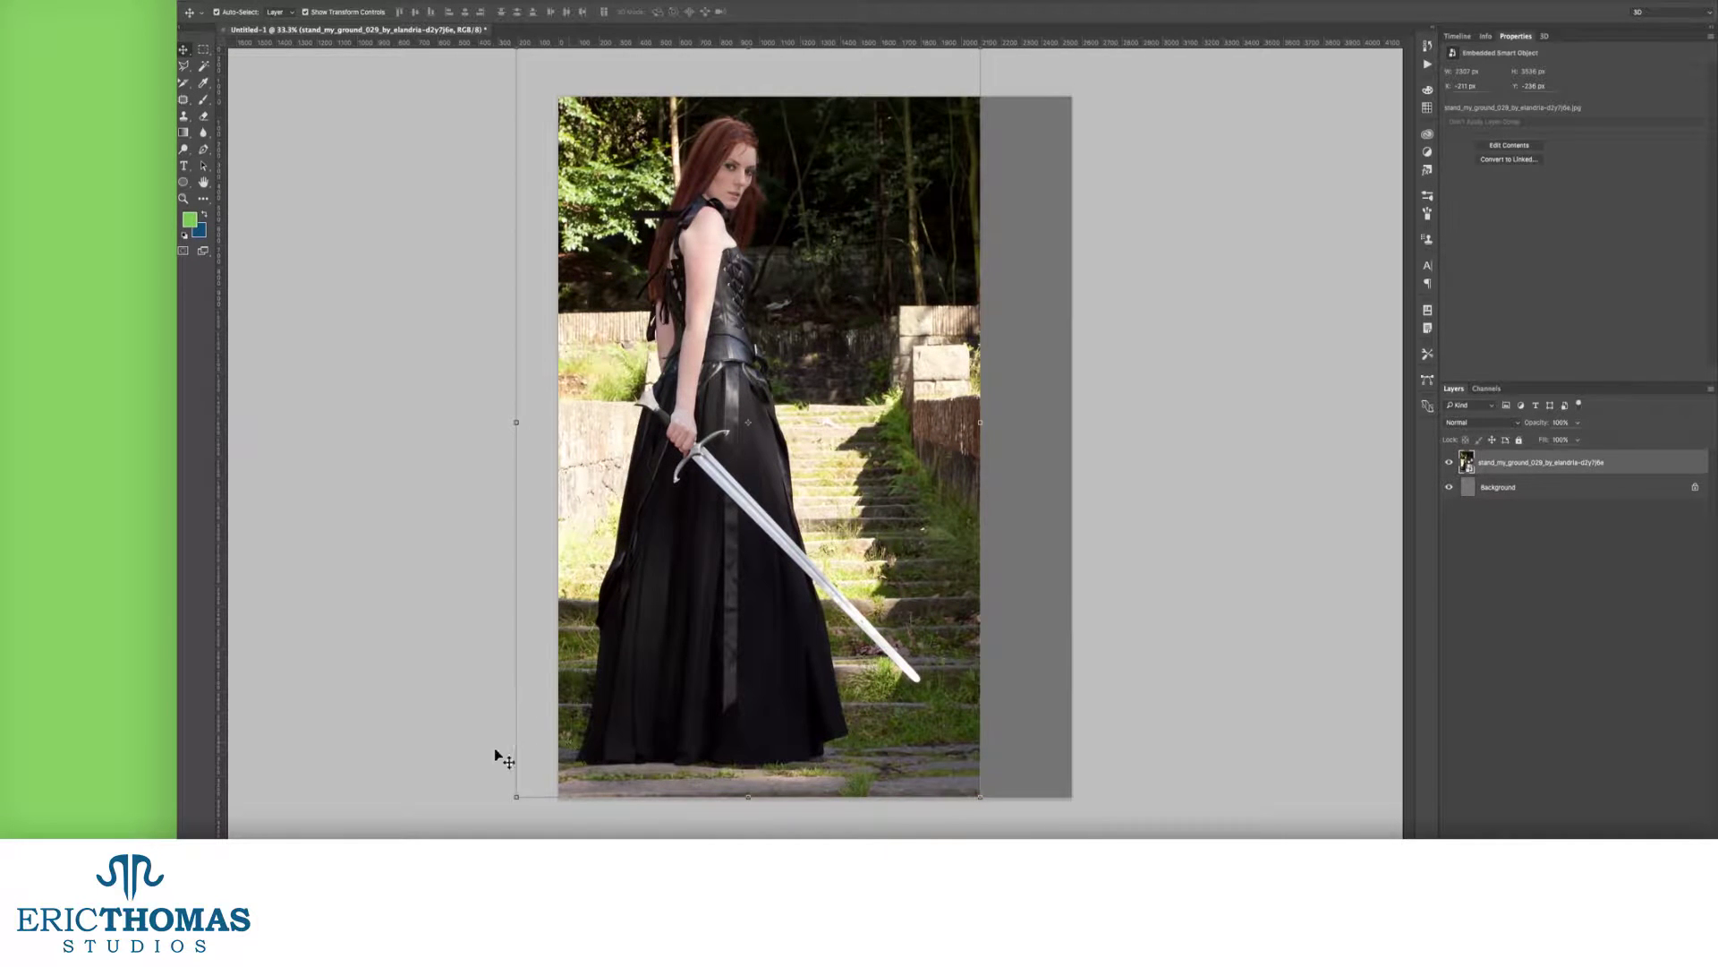
# Step: Place Tattoo.ai as a Smart Object cropped to its bounding box, keeping the default size
pyautogui.click(372, 859)
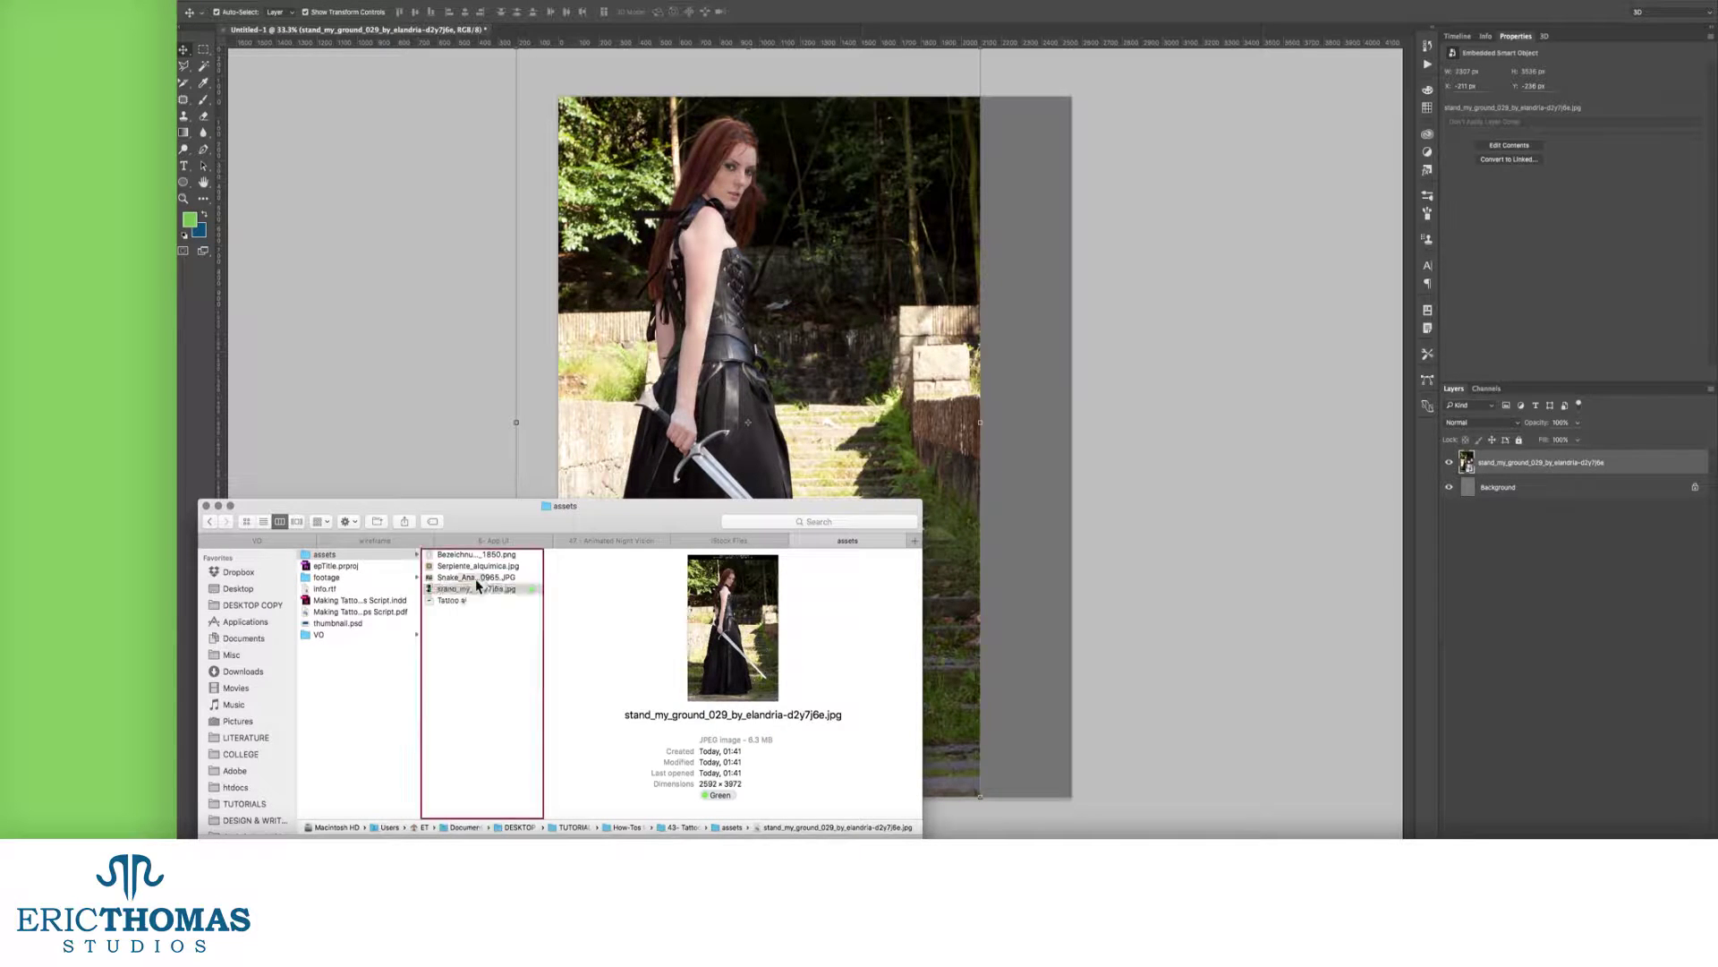
pyautogui.click(640, 424)
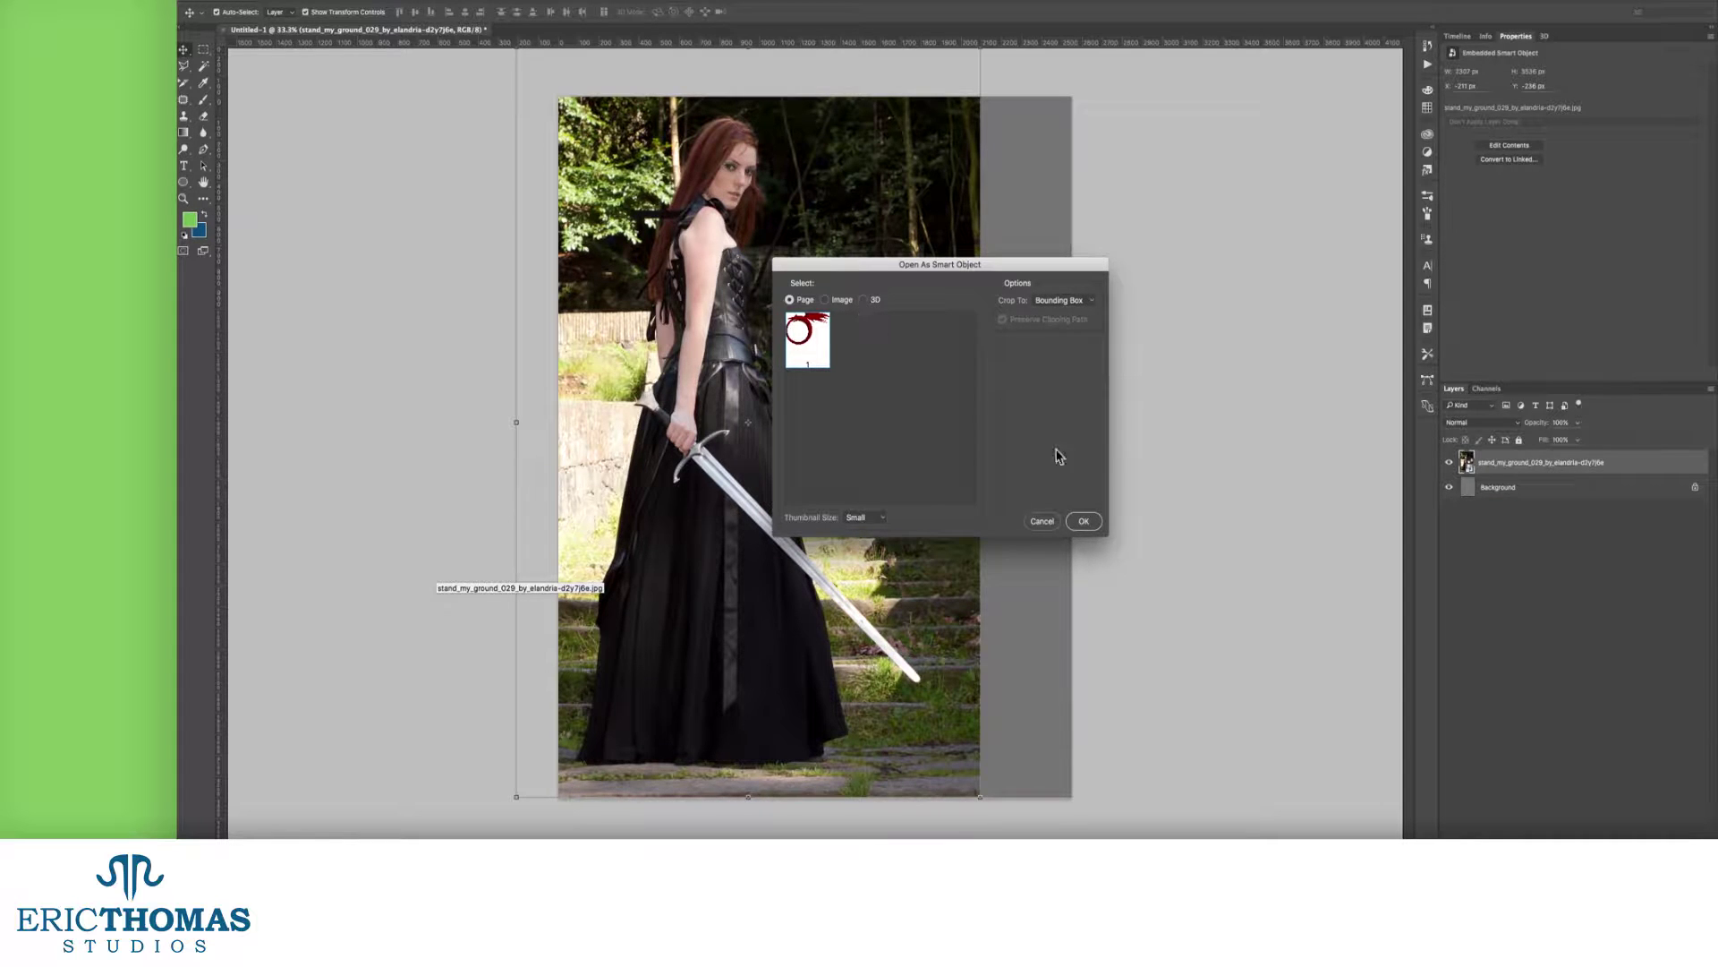
pyautogui.click(1083, 523)
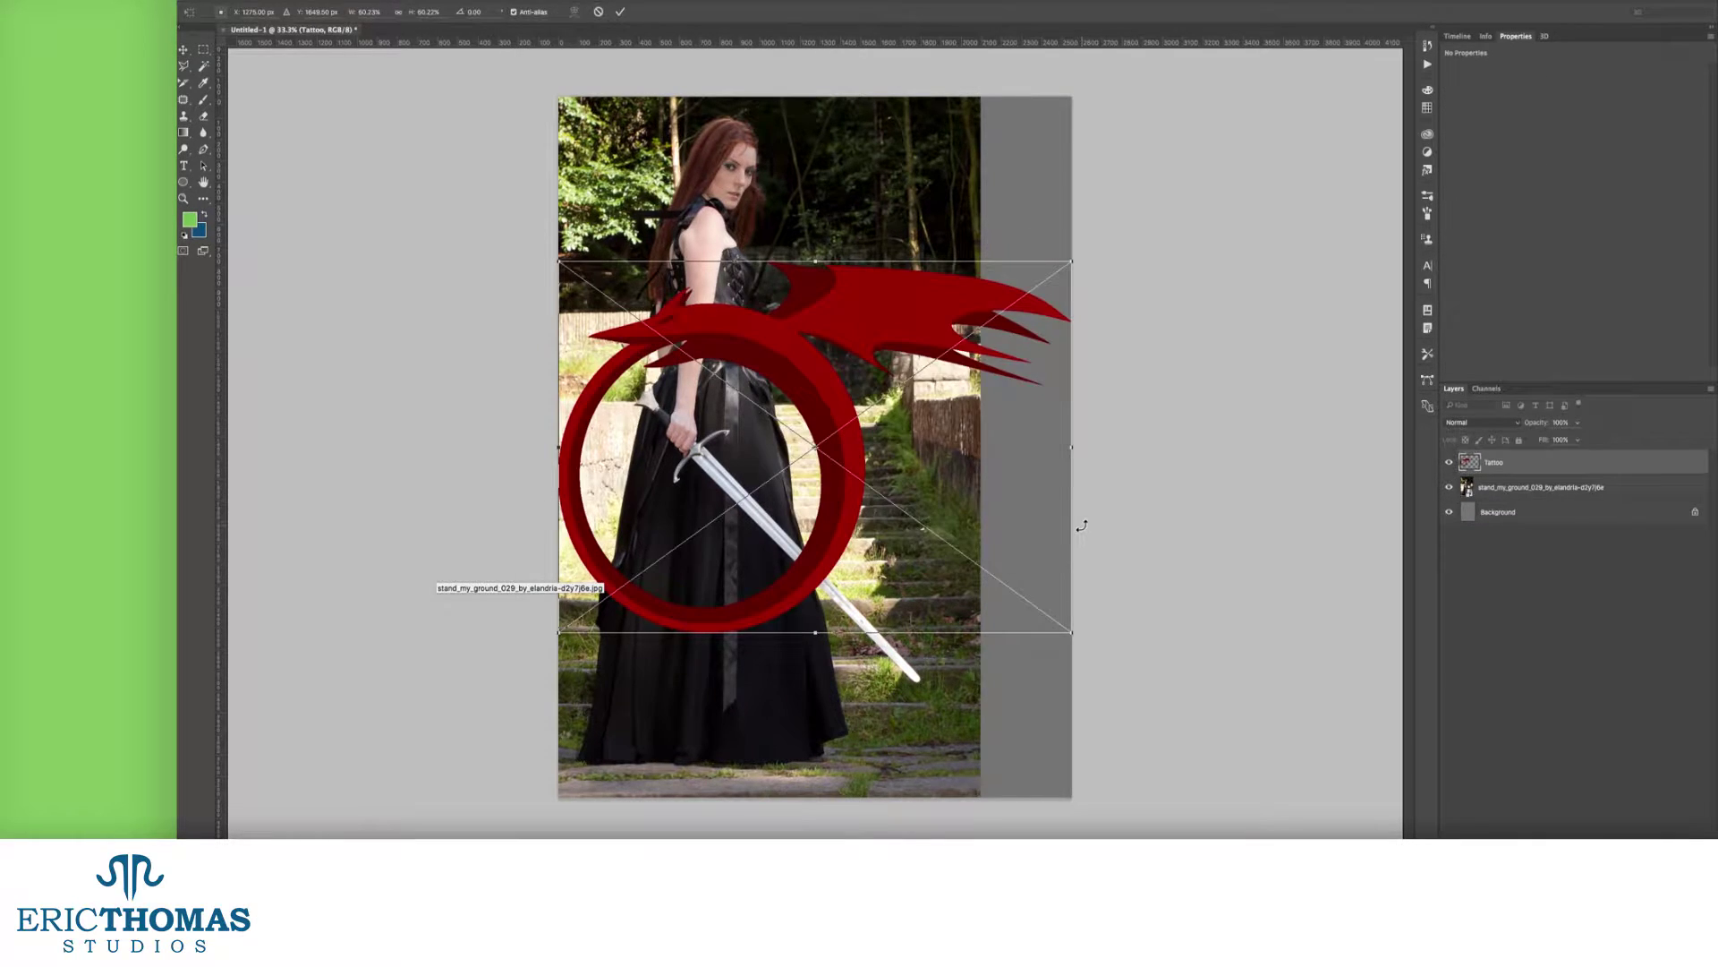
pyautogui.press('Return')
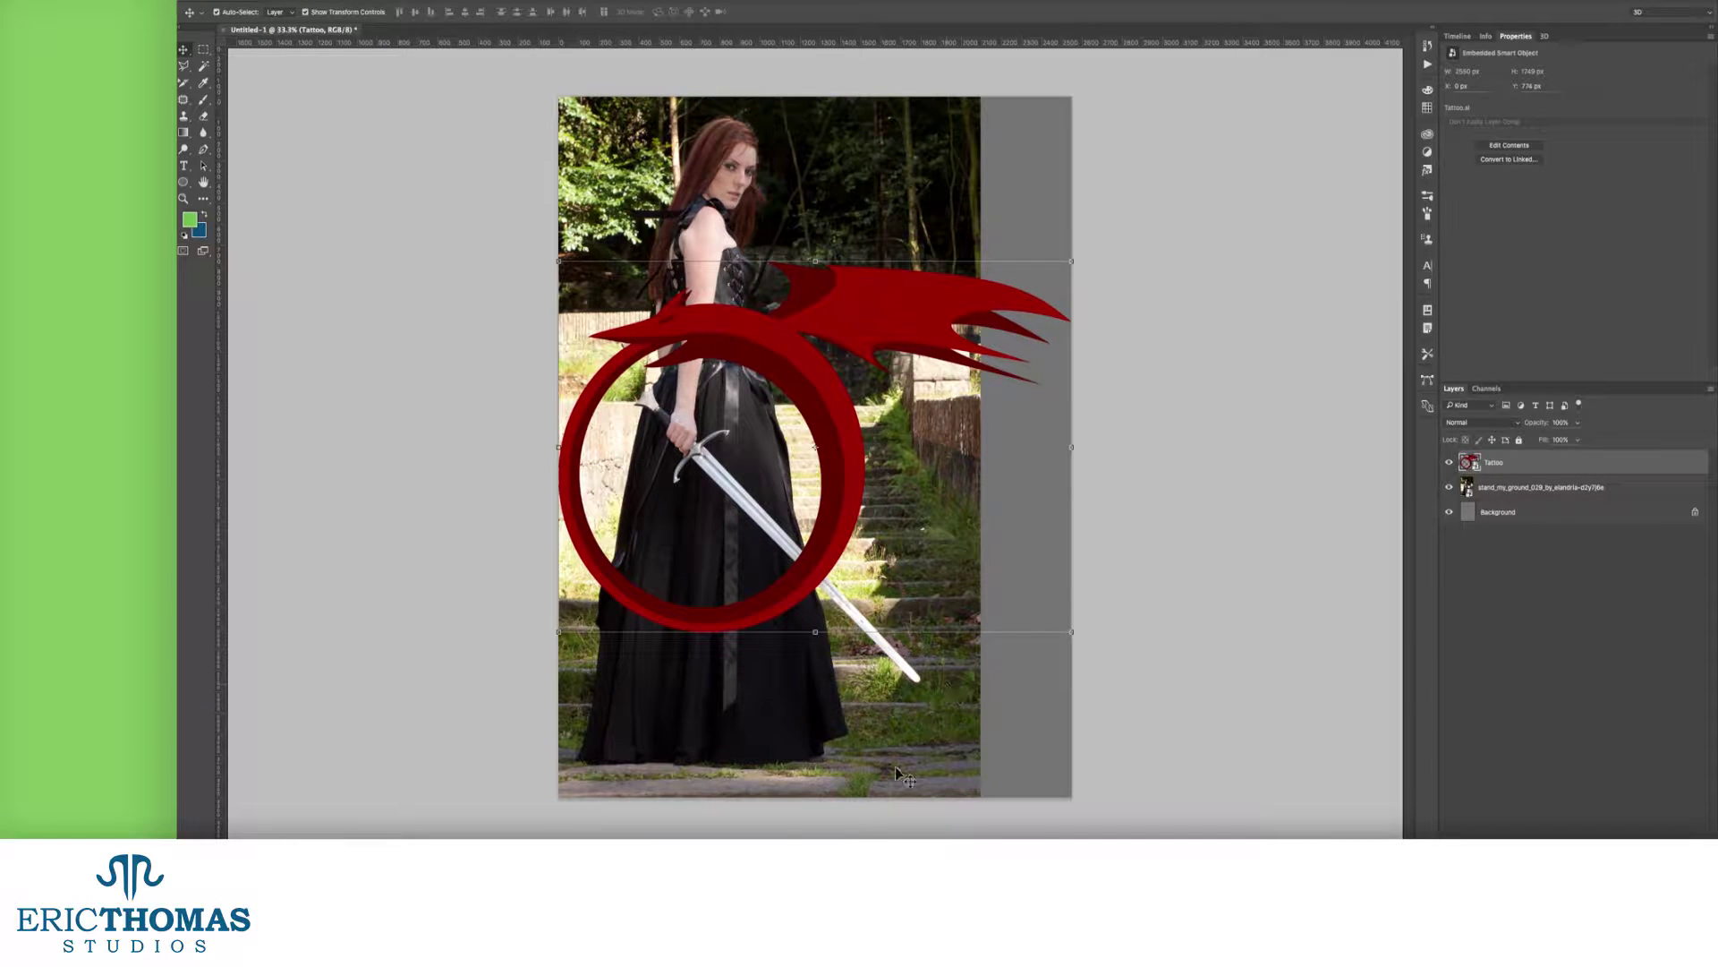
# Step: Duplicate the Tattoo layer and hide the original
pyautogui.click(1540, 544)
pyautogui.click(1510, 467)
pyautogui.hotkey('ctrl', 'j')
# Step: Scale the duplicated tattoo down onto the woman's upper arm and rotate it about 23° counter-clockwise
pyautogui.hotkey('ctrl', 't')
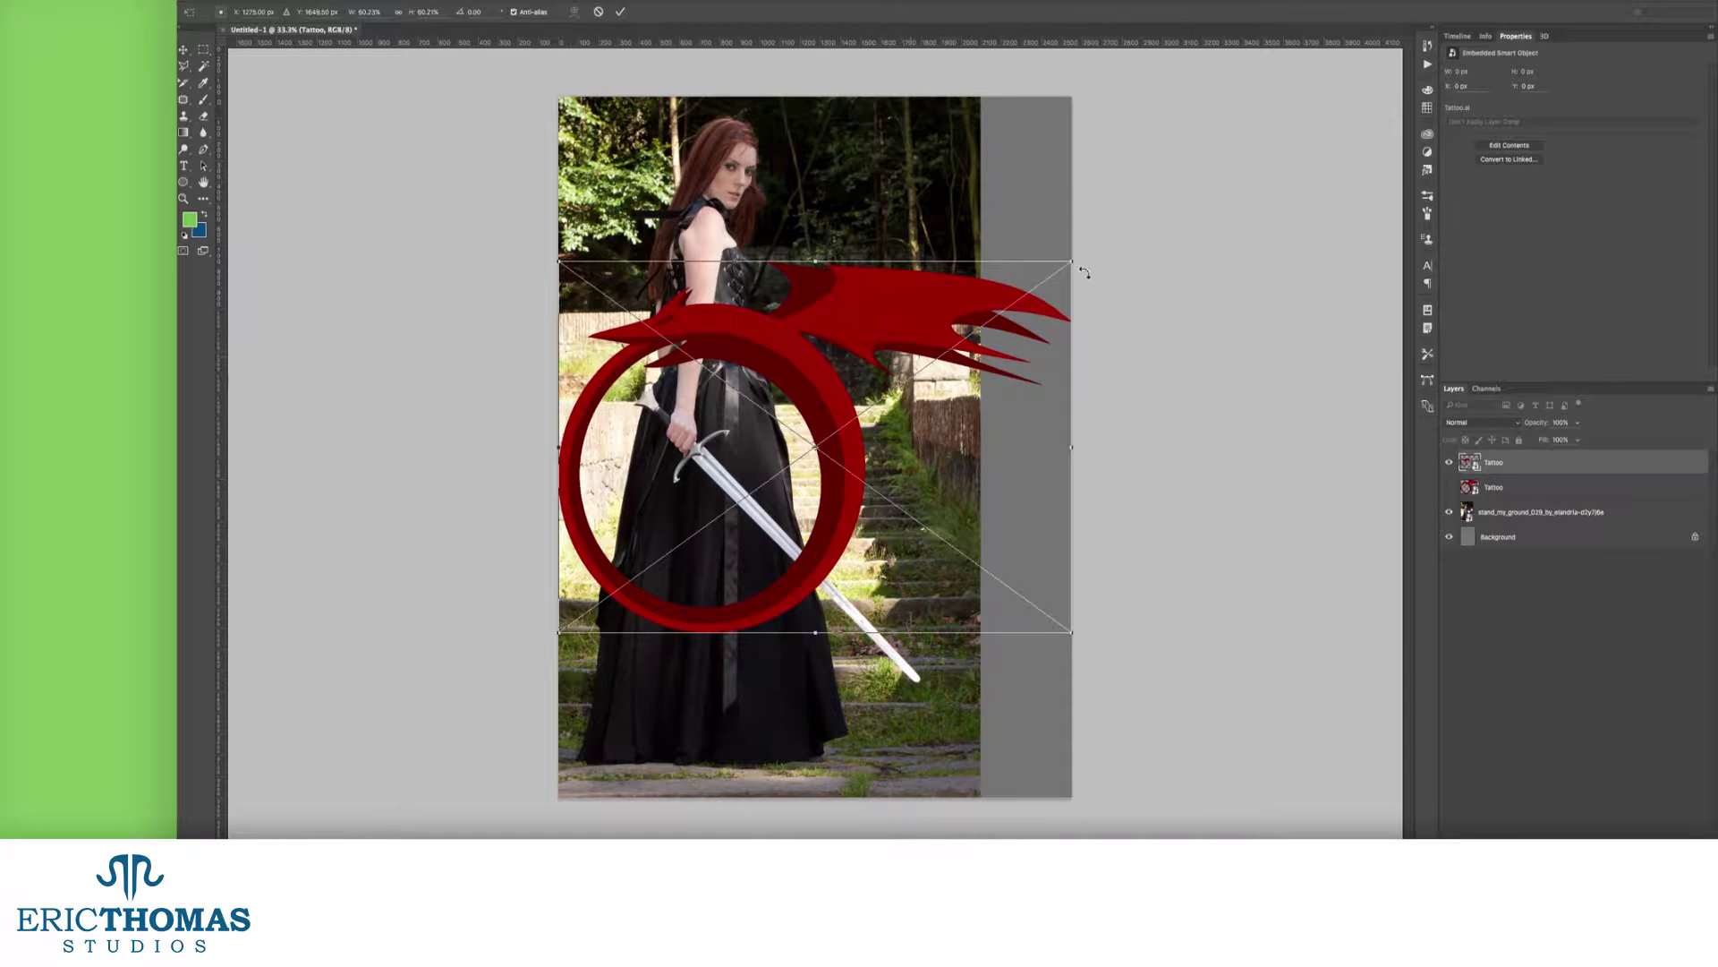
pyautogui.moveTo(1074, 261); pyautogui.dragTo(767, 206)
pyautogui.moveTo(705, 187); pyautogui.dragTo(759, 236)
pyautogui.moveTo(959, 442); pyautogui.dragTo(747, 326)
pyautogui.moveTo(829, 234); pyautogui.dragTo(805, 202)
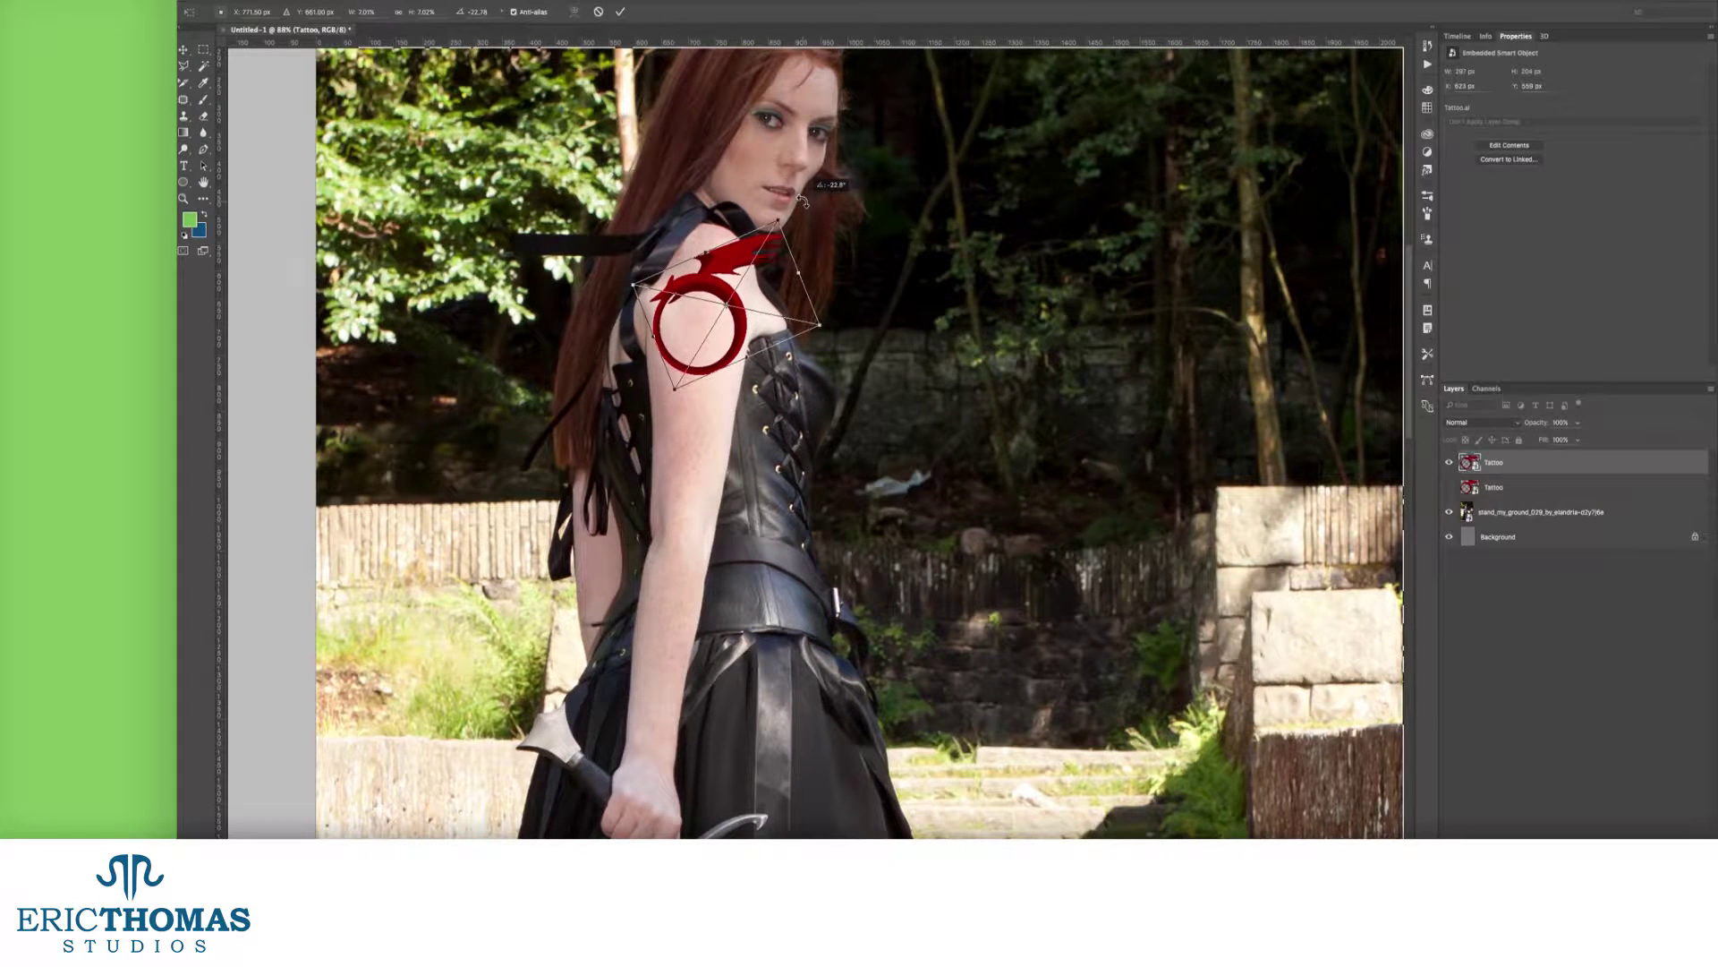
pyautogui.press('Return')
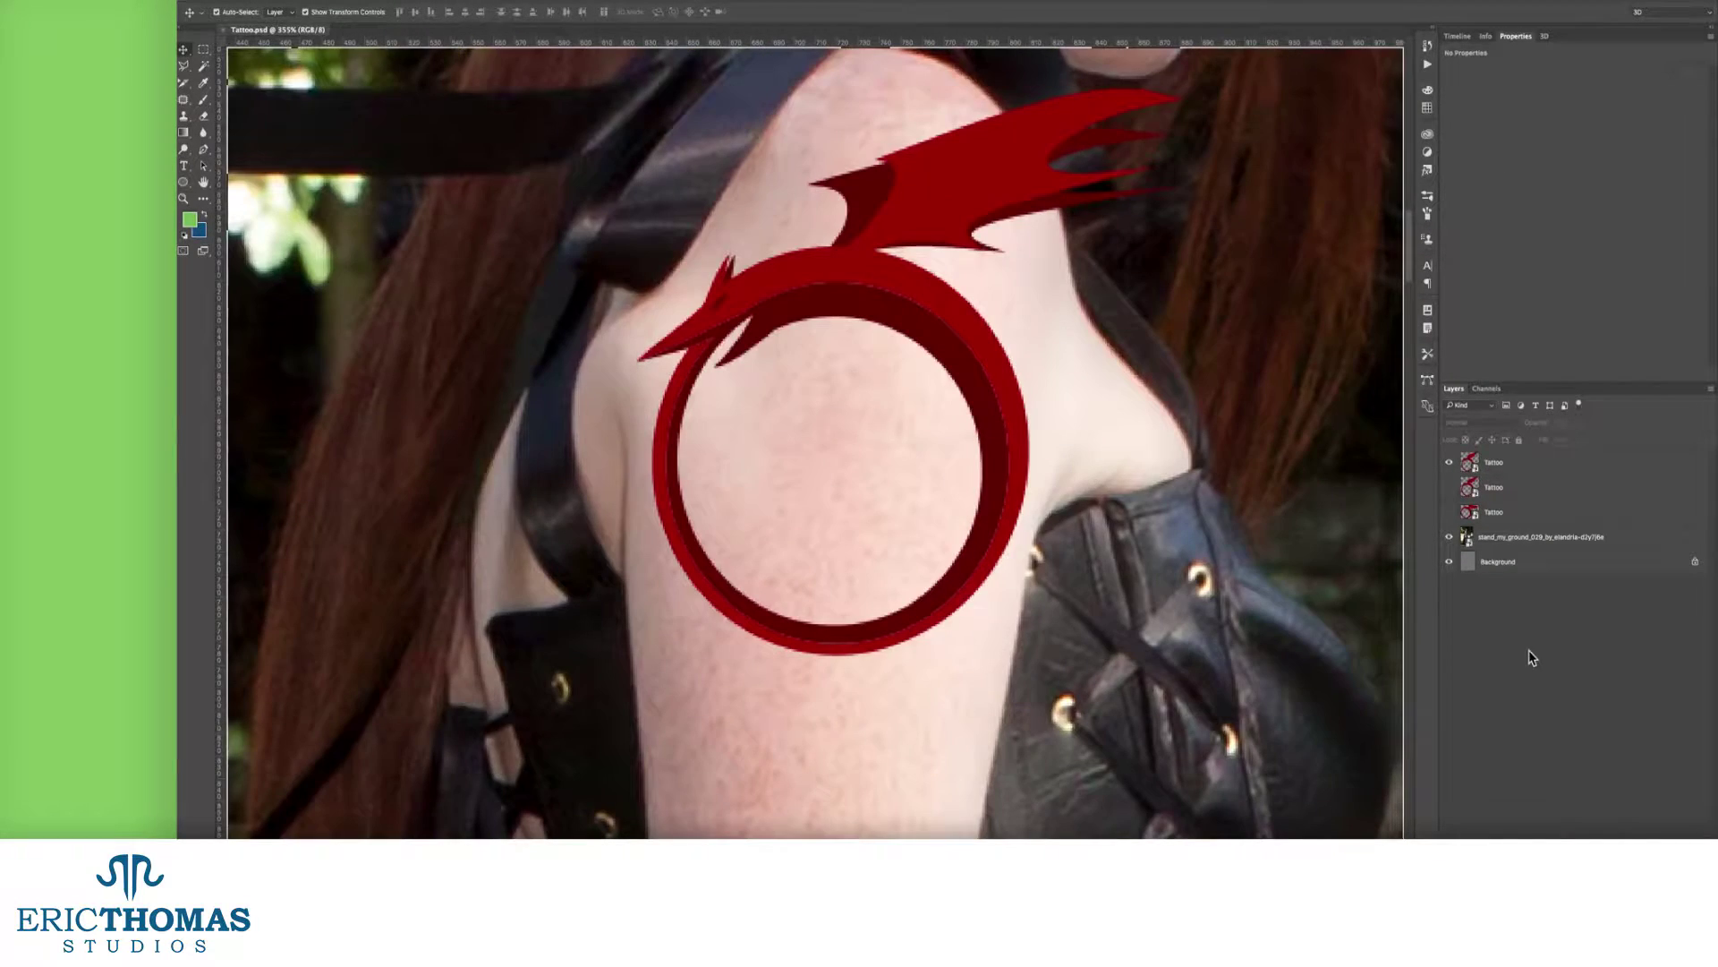
# Step: Try a custom warp on the top Tattoo layer by pulling the inside of its mesh up toward the shoulder
pyautogui.click(1510, 469)
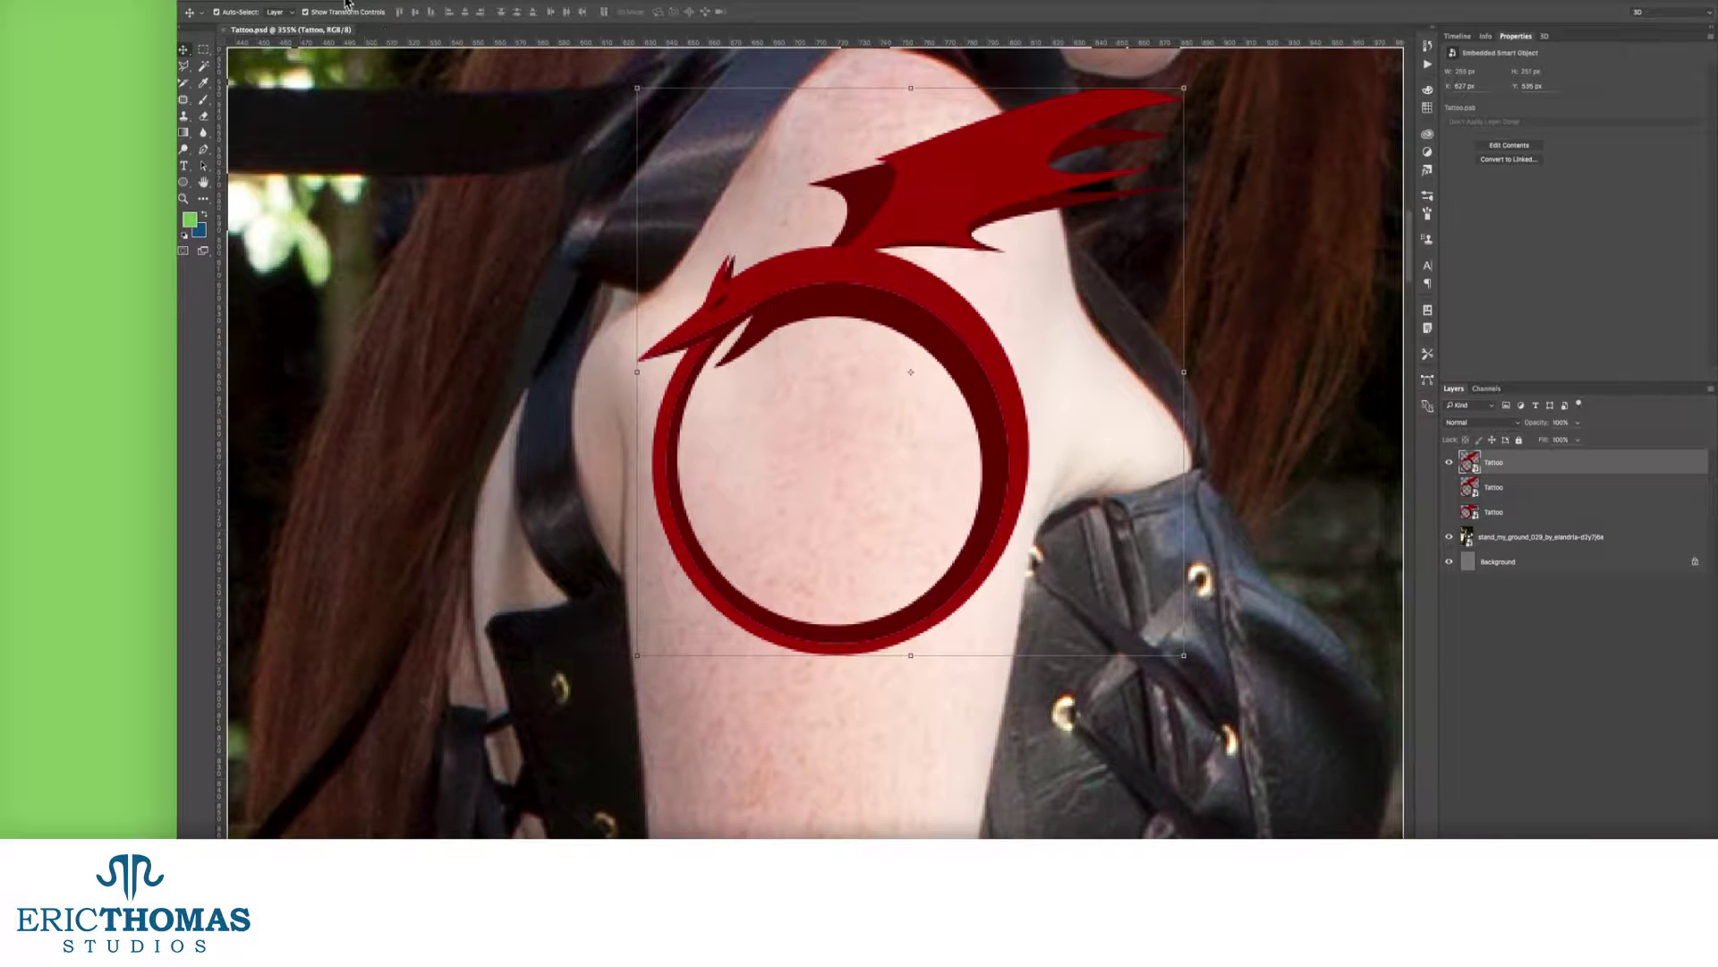
pyautogui.click(308, 2)
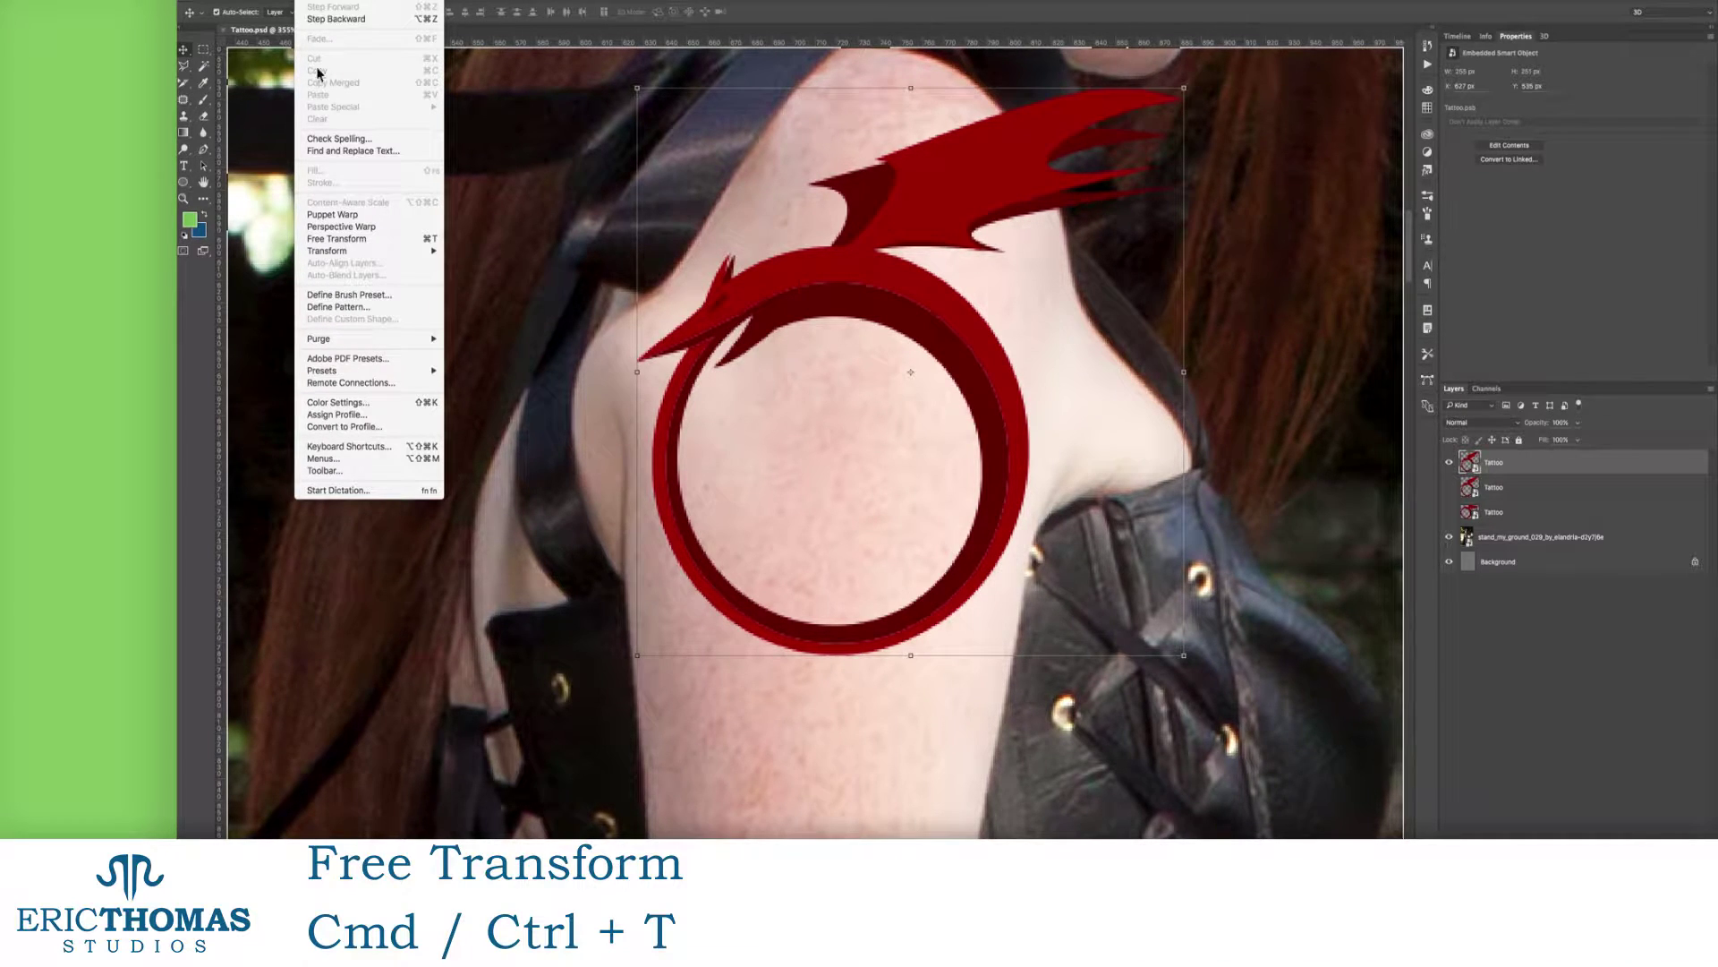
pyautogui.moveTo(425, 254)
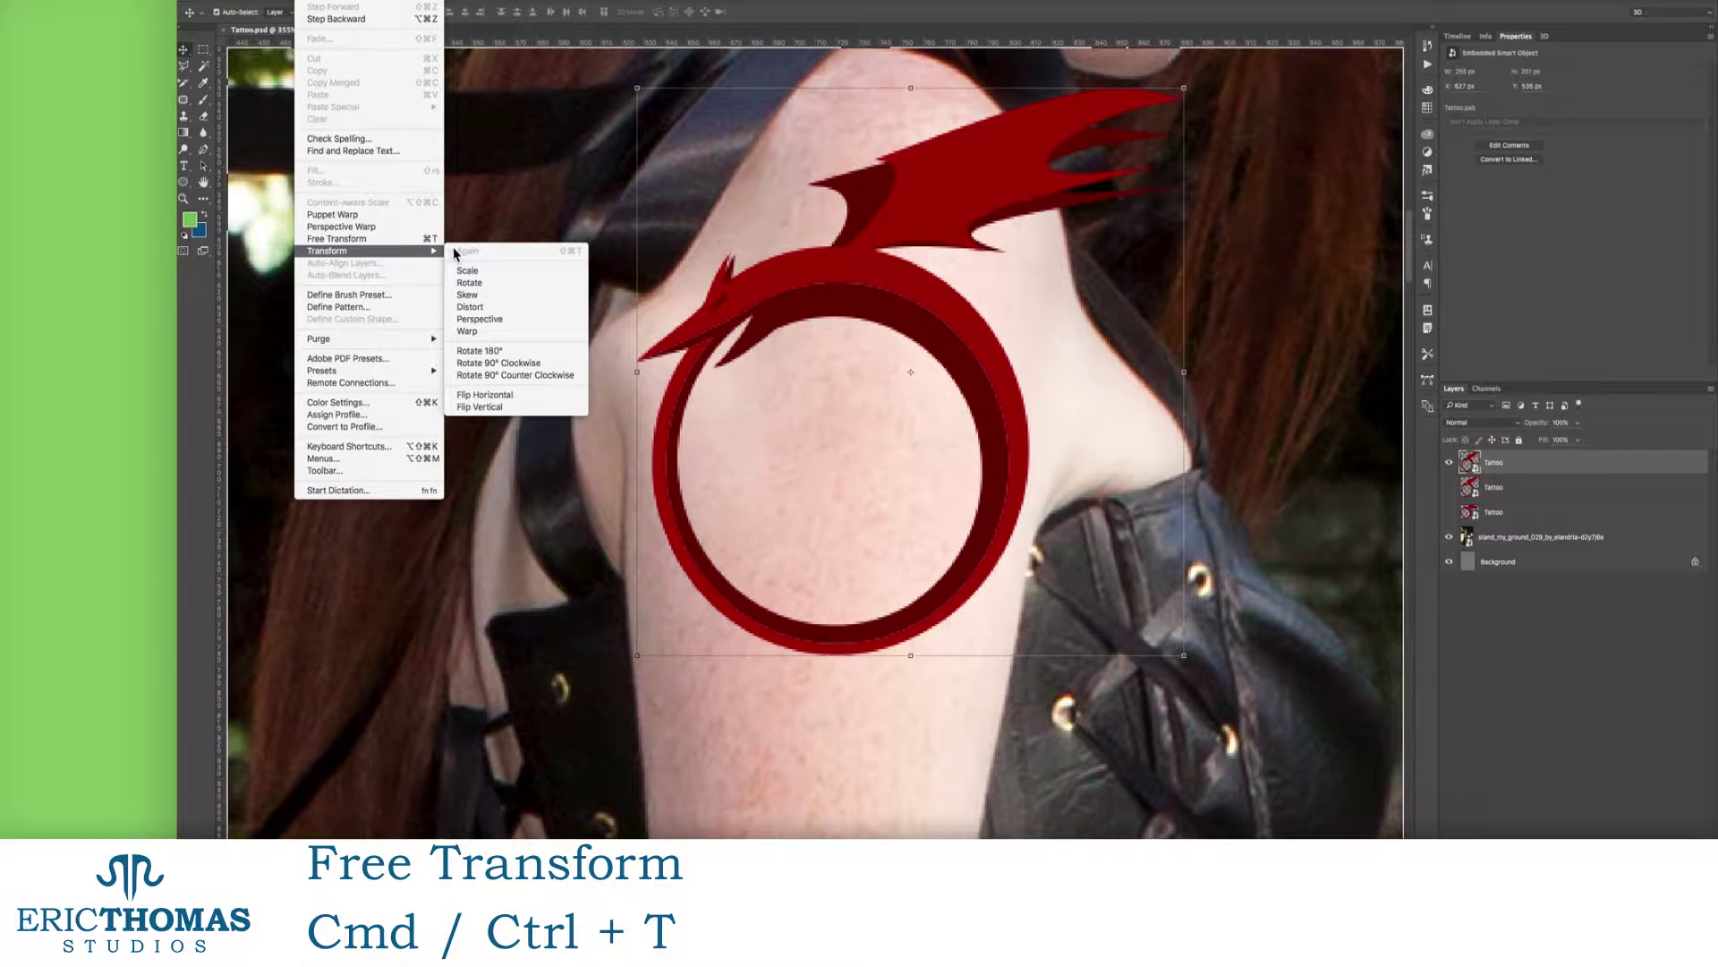
pyautogui.click(504, 333)
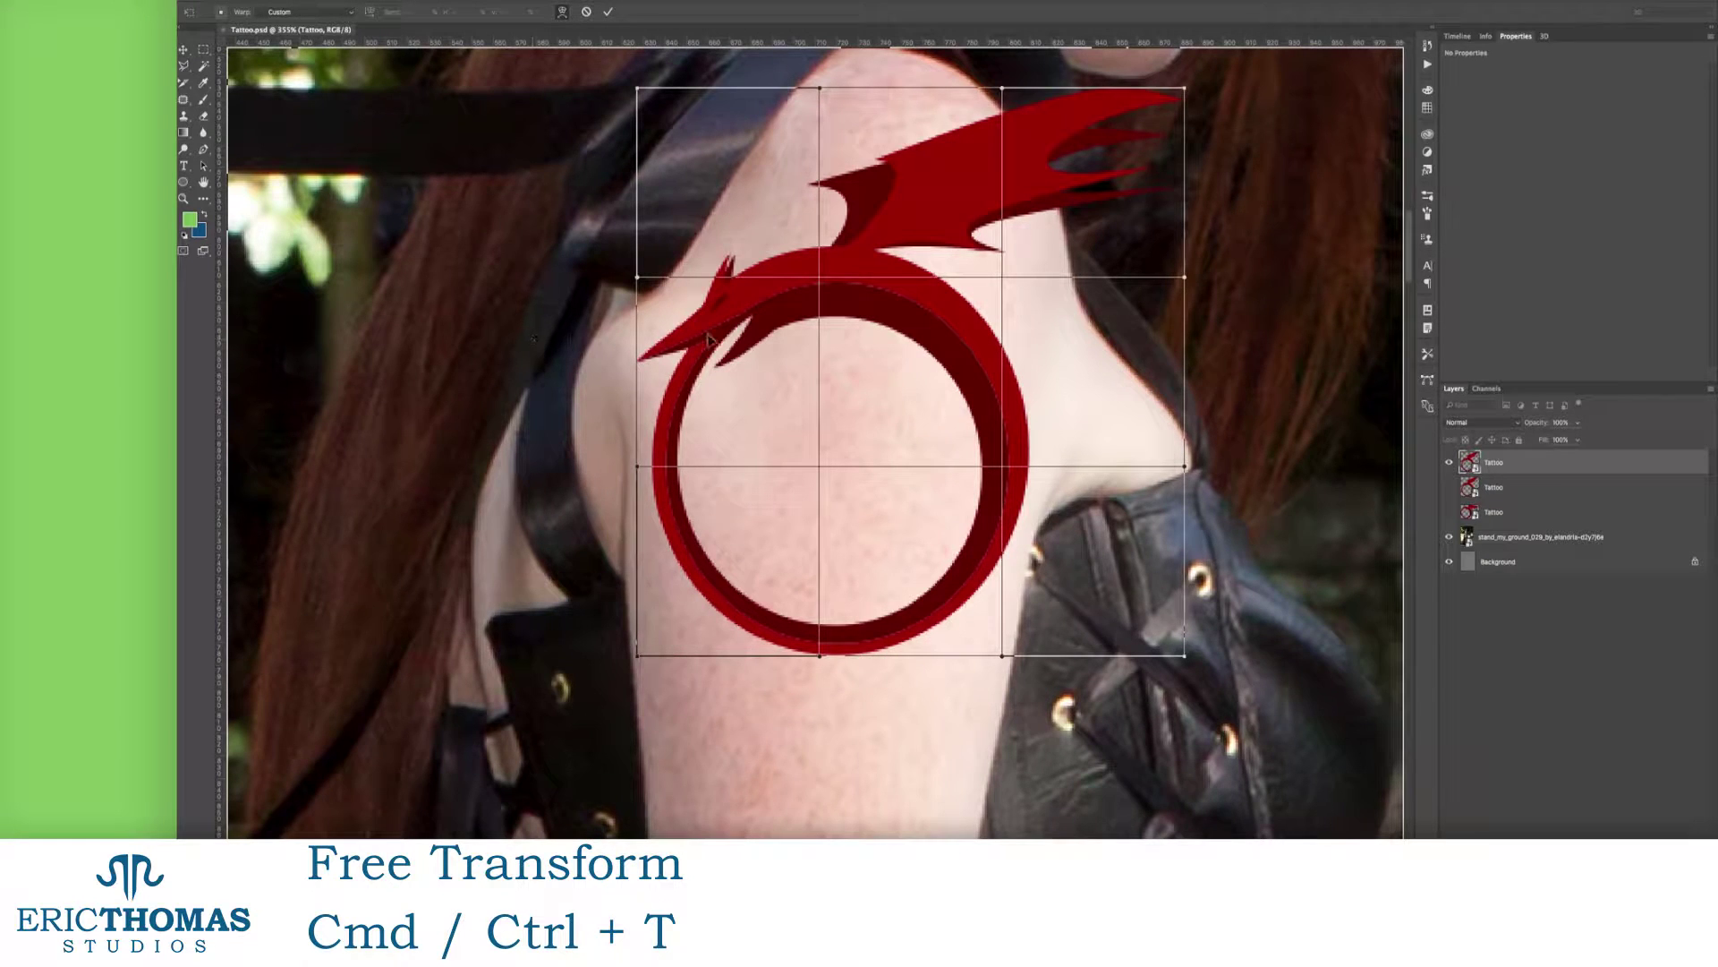
pyautogui.moveTo(903, 357); pyautogui.dragTo(931, 329)
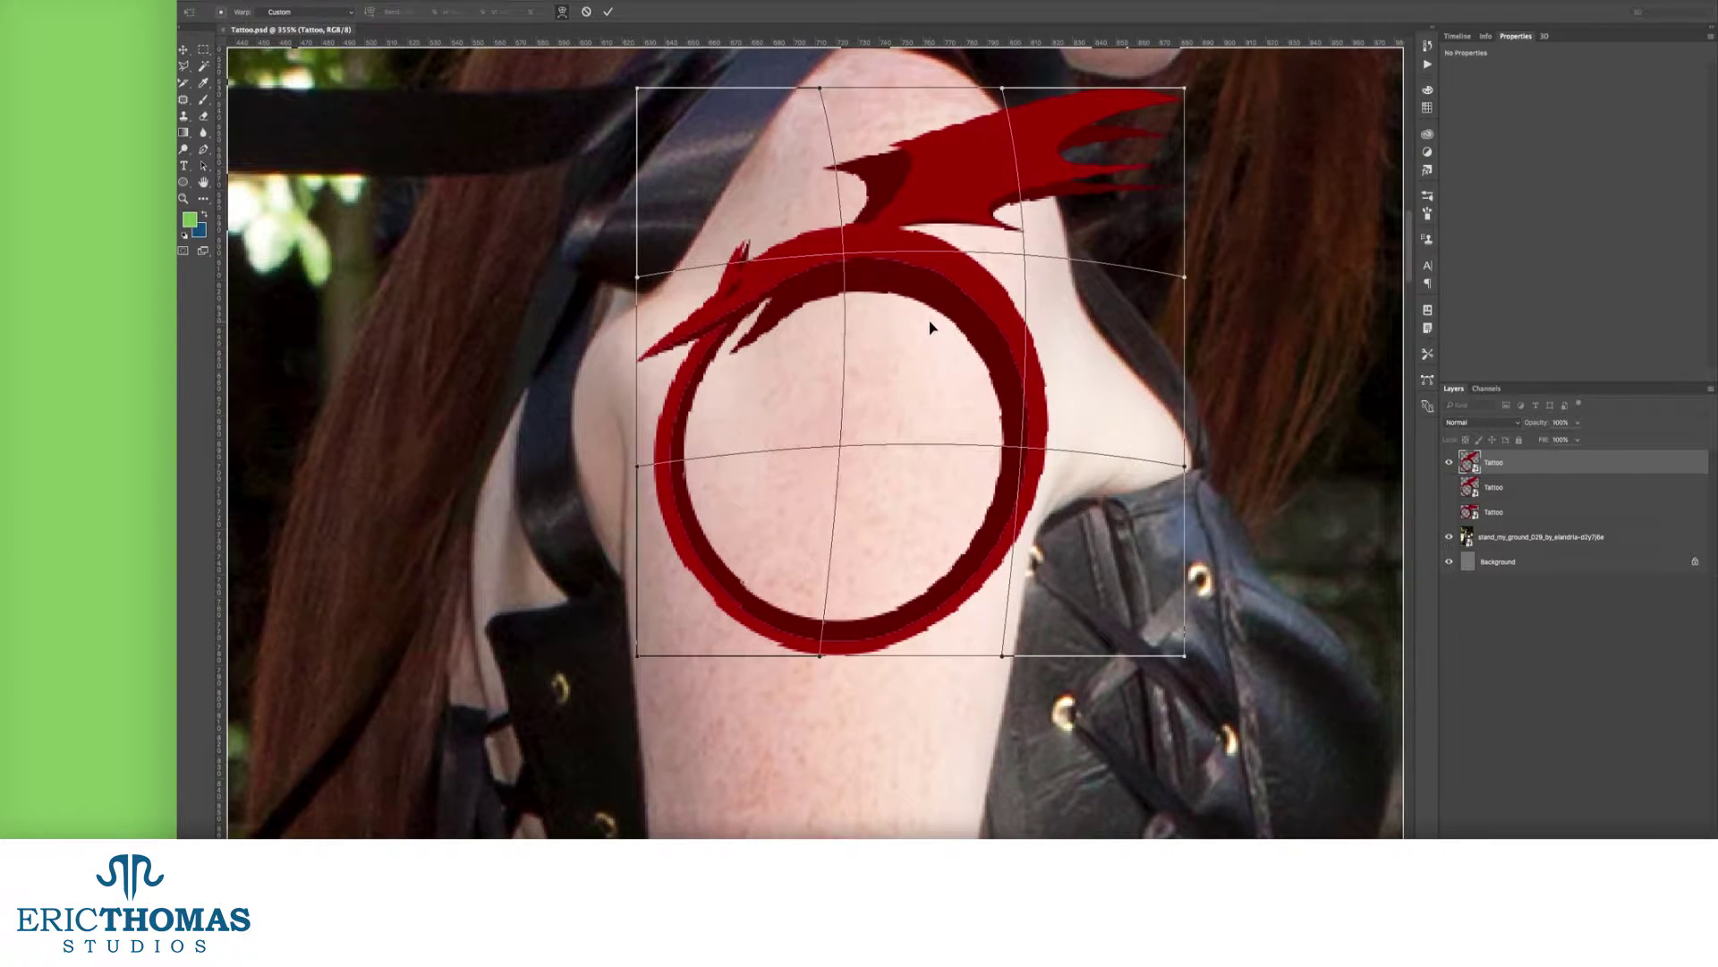
pyautogui.hotkey('ctrl', 'z')
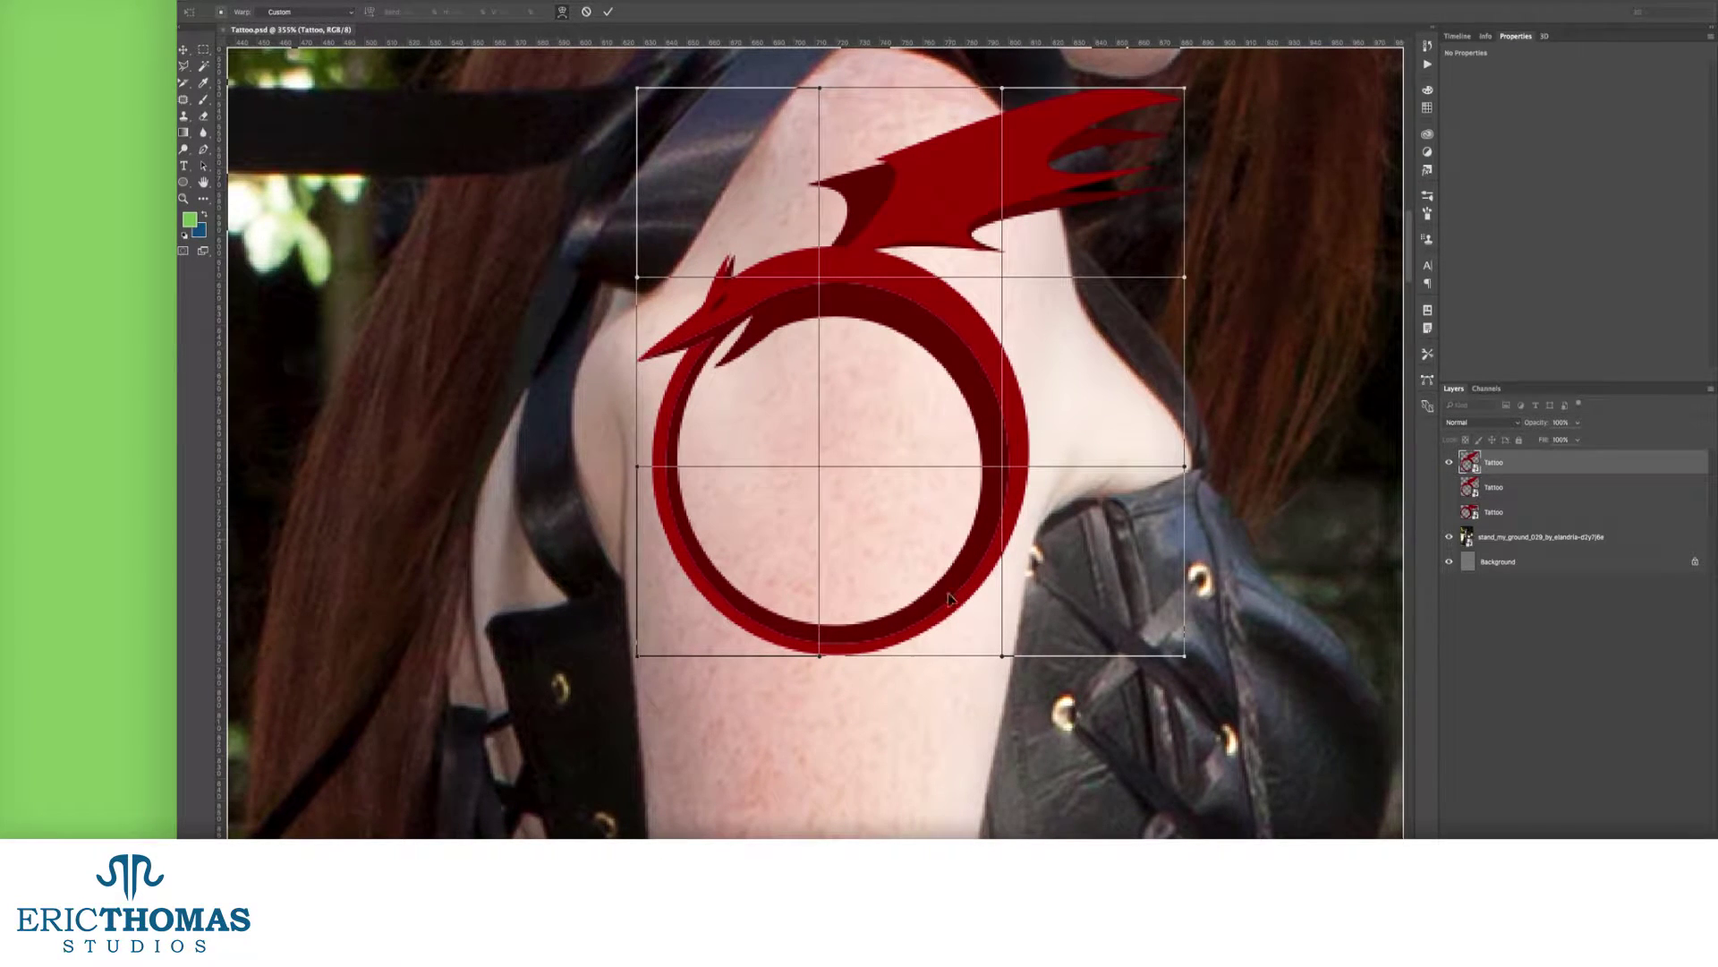
pyautogui.press('Return')
# Step: Open the contents of the top Tattoo Smart Object and add a Photo Filter adjustment layer above the artwork
pyautogui.rightClick(1518, 461)
pyautogui.click(1532, 483)
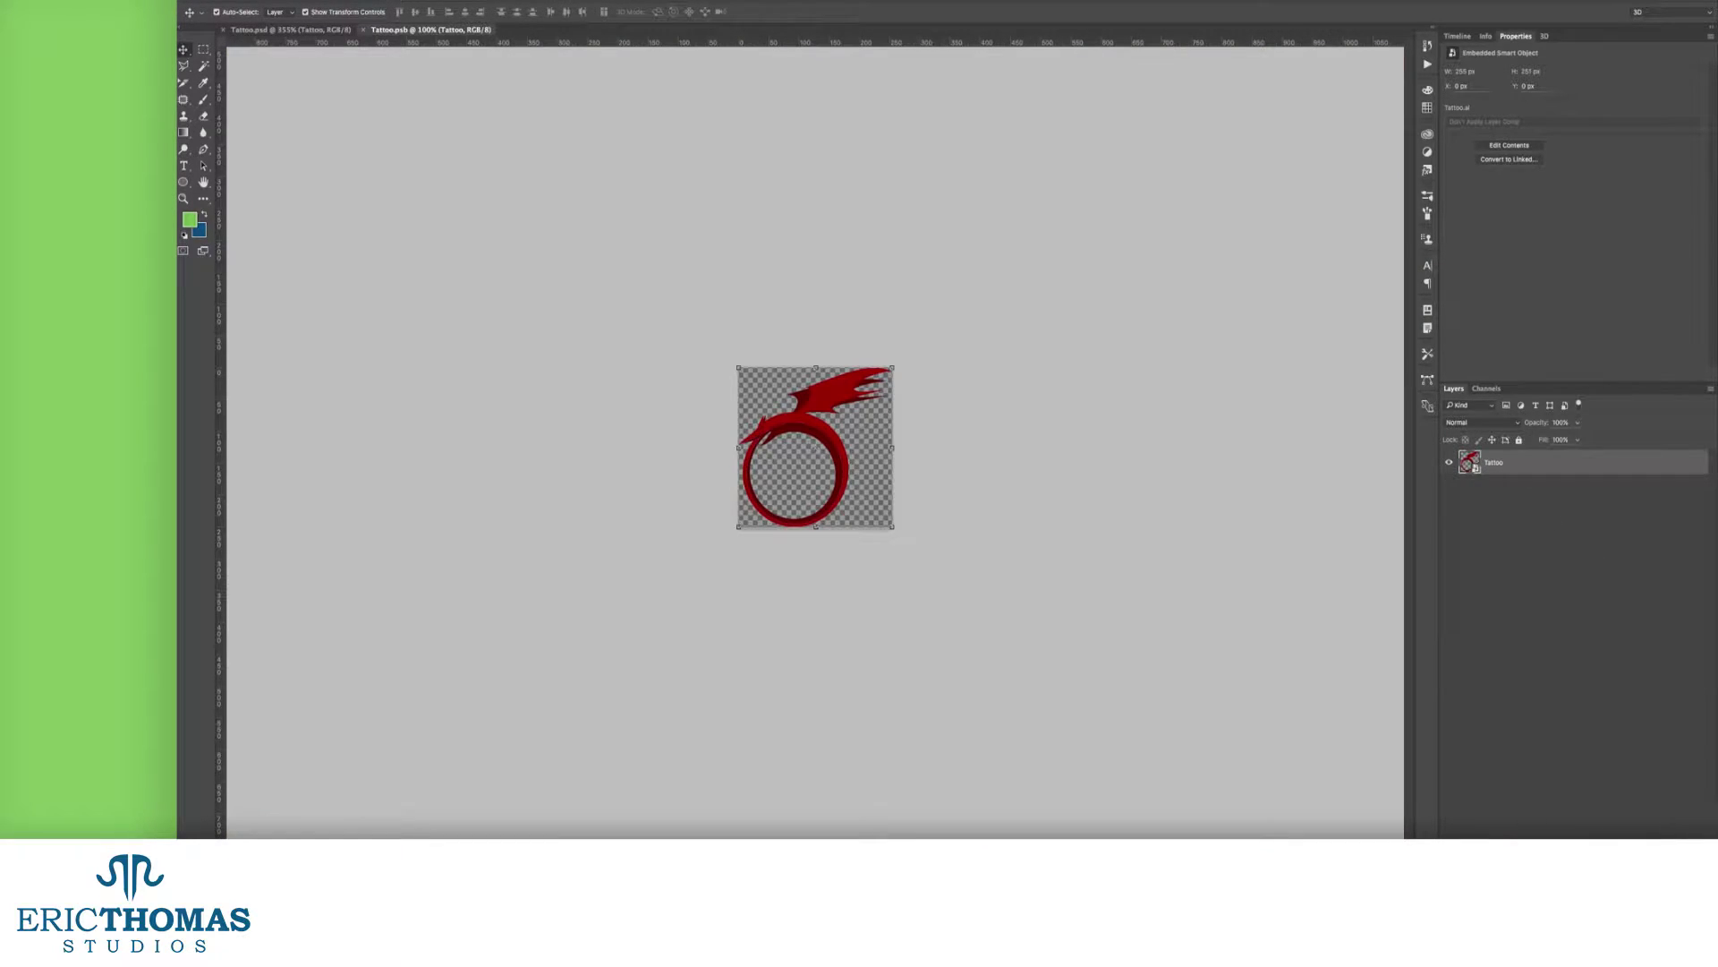
pyautogui.click(1651, 844)
pyautogui.click(1654, 742)
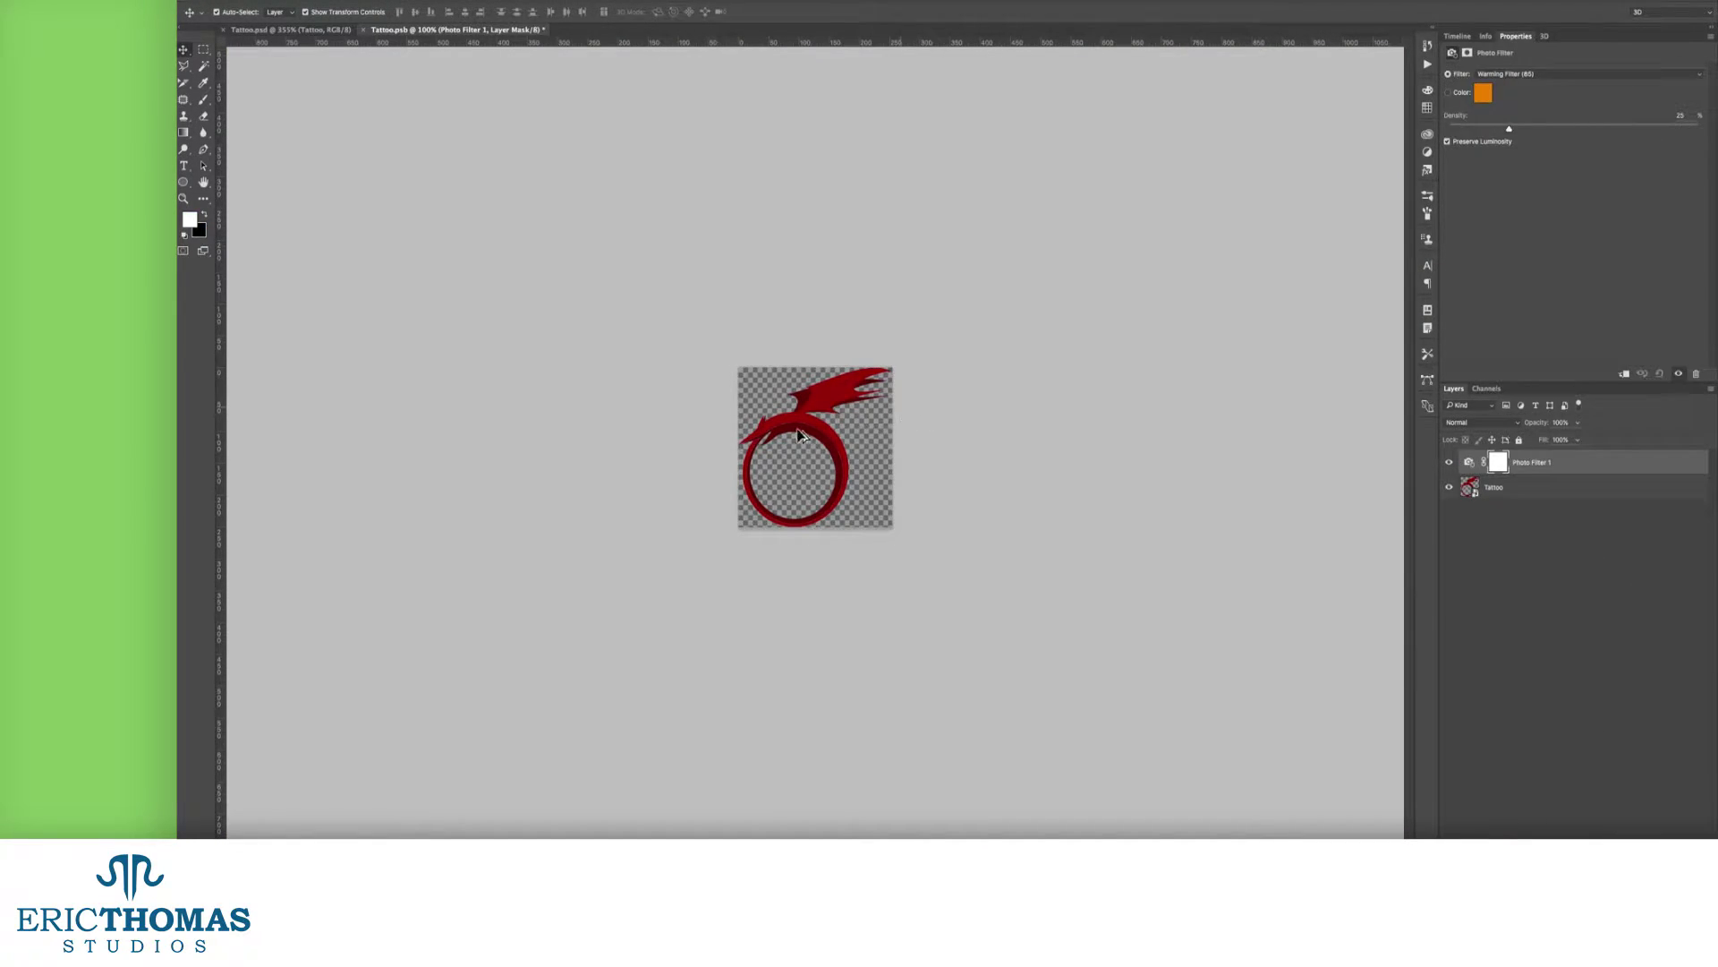
# Step: Set the Photo Filter density to 97% and replace the Warming Filter with a cooler colour preset
pyautogui.hotkey('ctrl', '0')
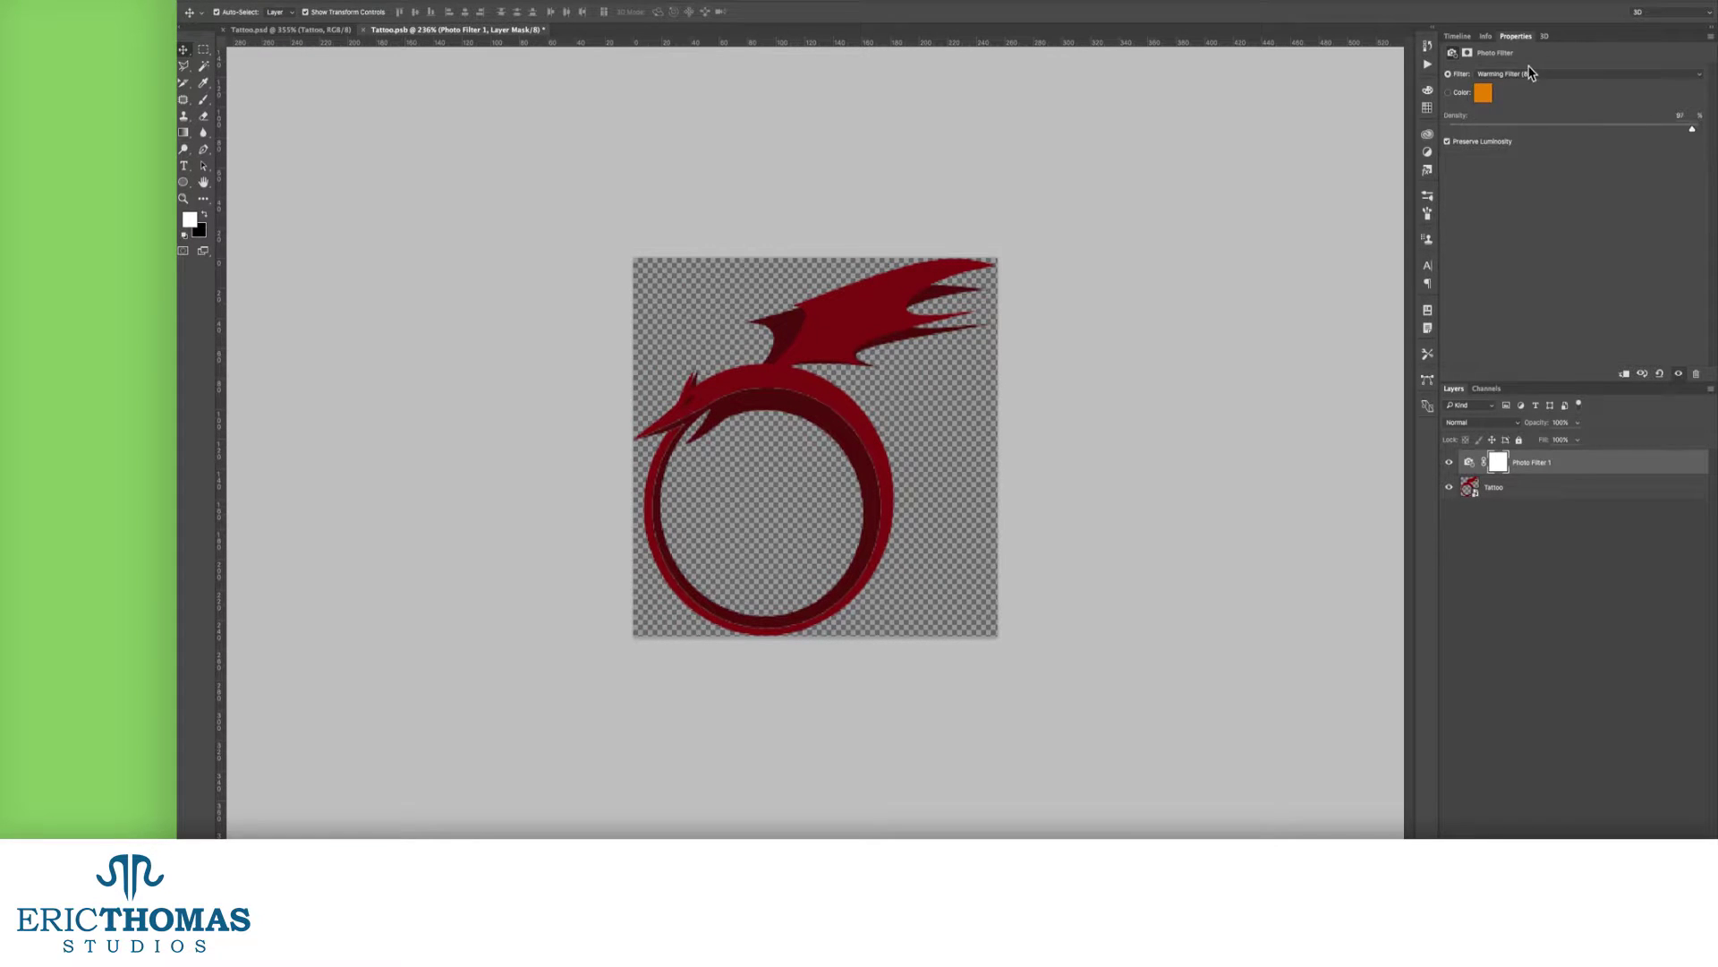
pyautogui.click(1529, 74)
pyautogui.click(1524, 227)
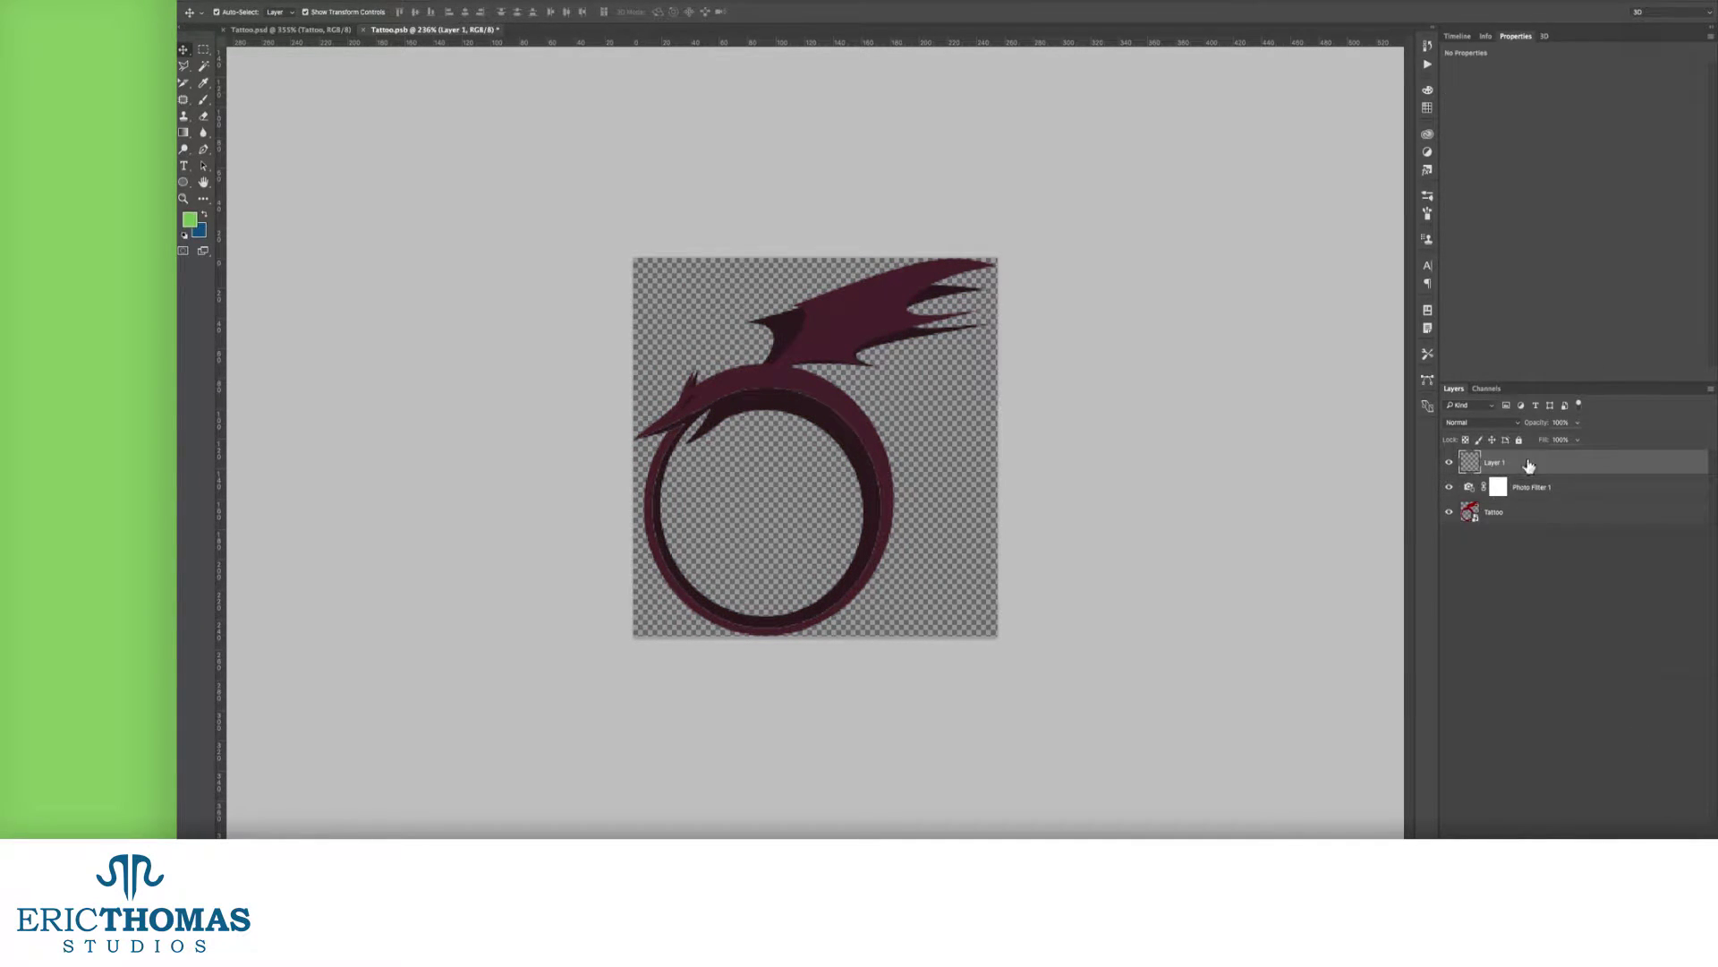
# Step: Move Layer 1 below the Photo Filter, fill it with dark blue, clip it to the artwork, and set its blend mode to Color
pyautogui.click(1526, 501)
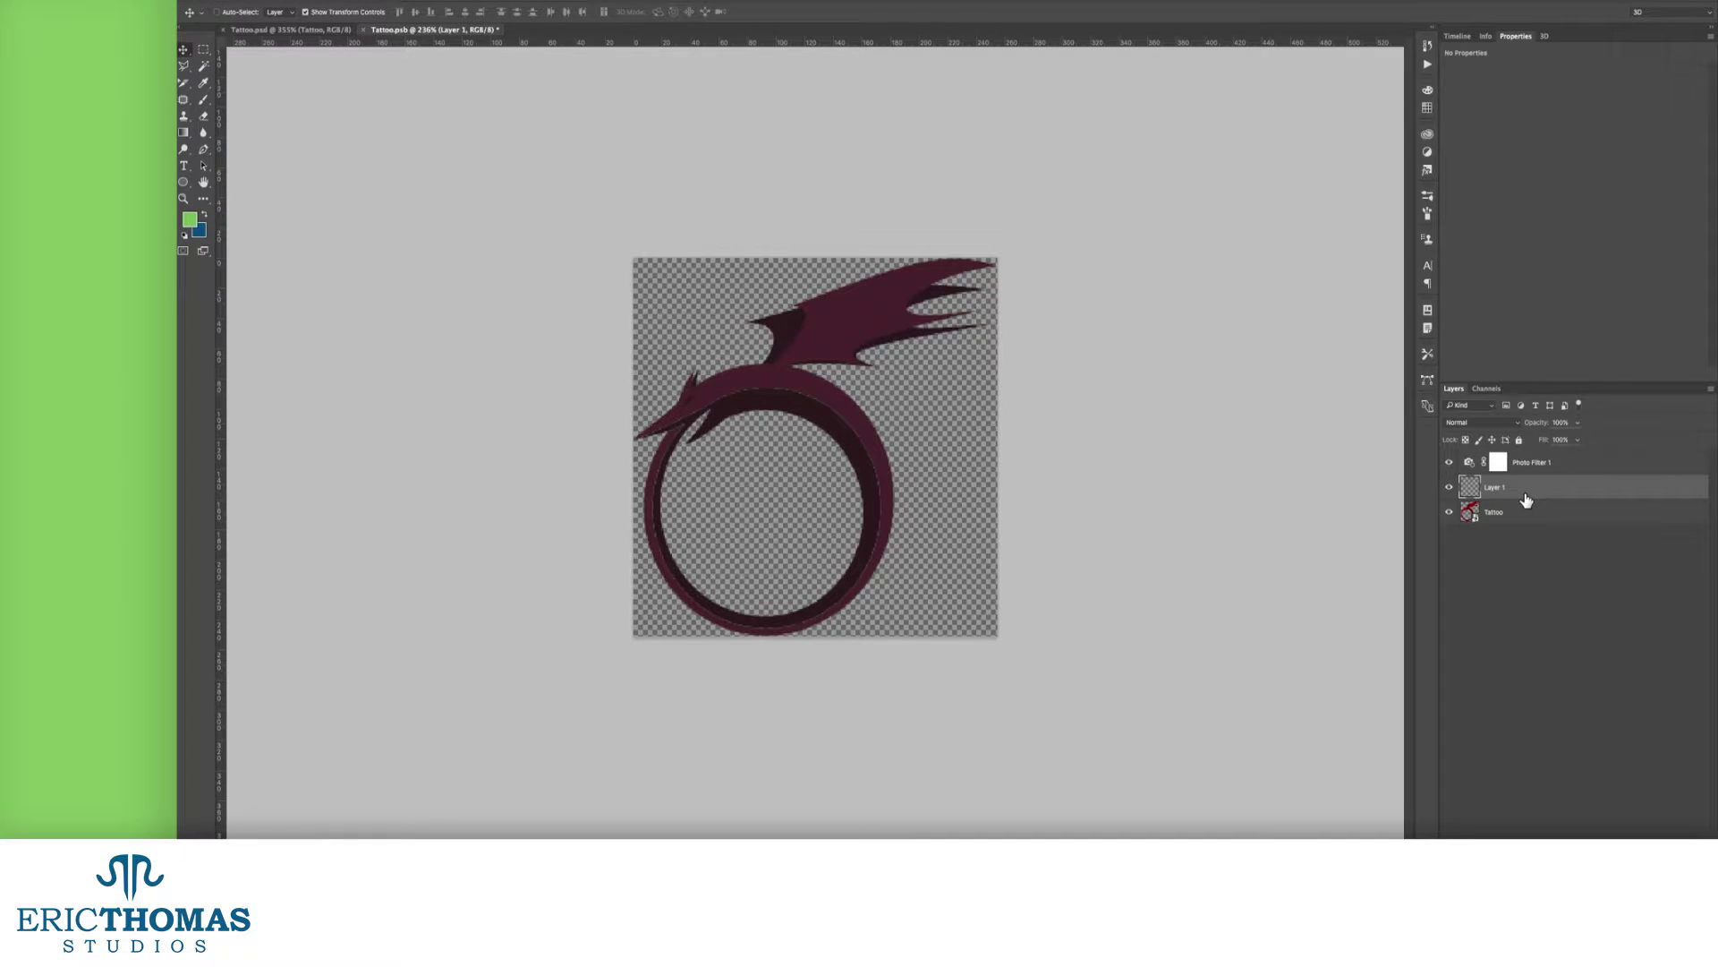
pyautogui.hotkey('ctrl', 'BackSpace')
pyautogui.keyDown('alt'); pyautogui.click(1526, 500); pyautogui.keyUp('alt')
pyautogui.click(1481, 421)
pyautogui.click(1472, 698)
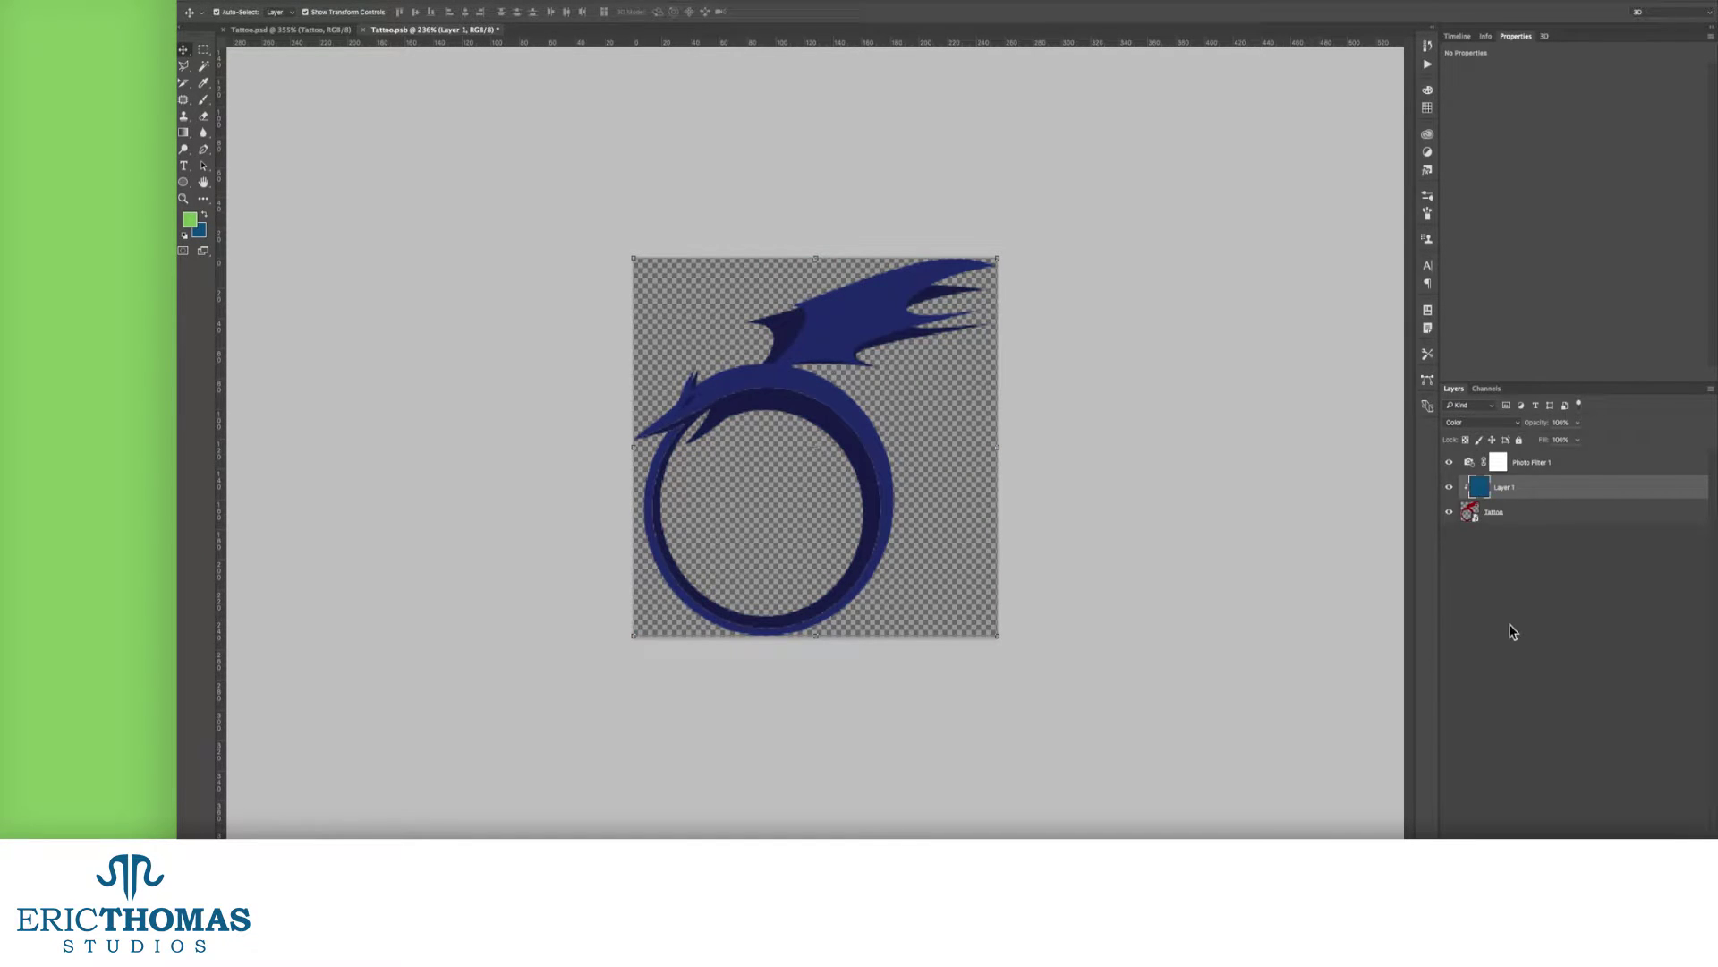
pyautogui.click(336, 32)
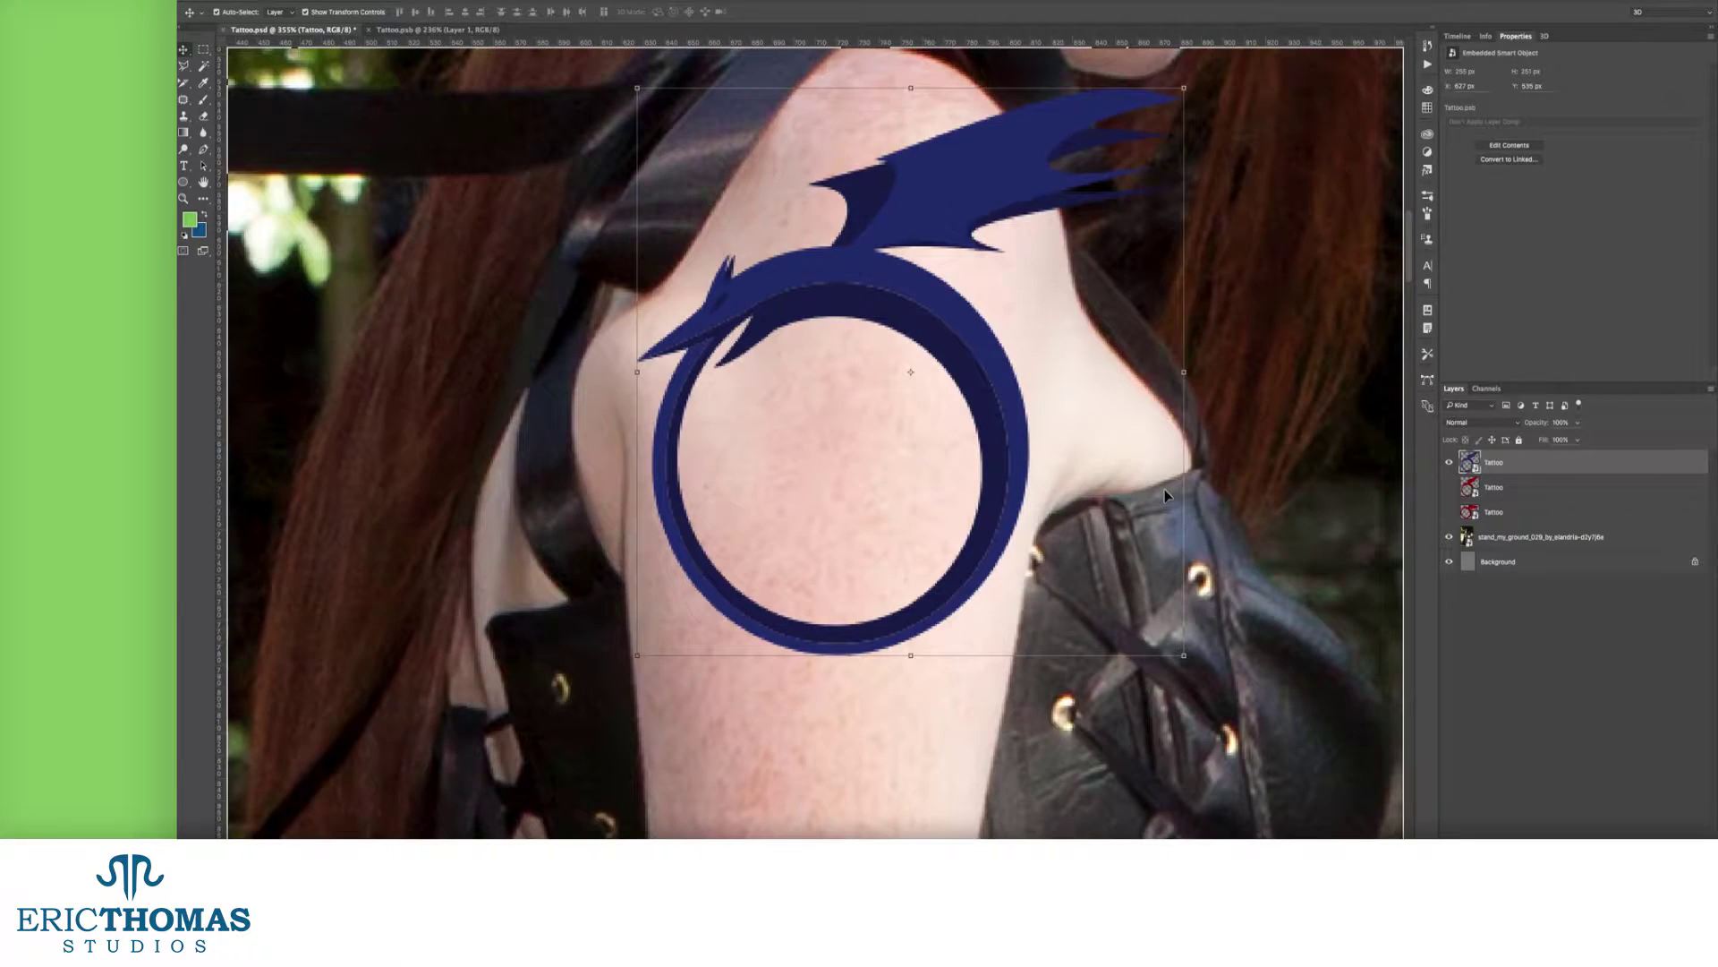
# Step: Try a custom warp that drags the tattoo's upper-left, upper-right and lower-left corners far out of shape, and undo it
pyautogui.hotkey('ctrl', 't')
pyautogui.rightClick(1030, 373)
pyautogui.moveTo(639, 90); pyautogui.dragTo(260, 599)
pyautogui.moveTo(1291, 87); pyautogui.dragTo(1334, 54)
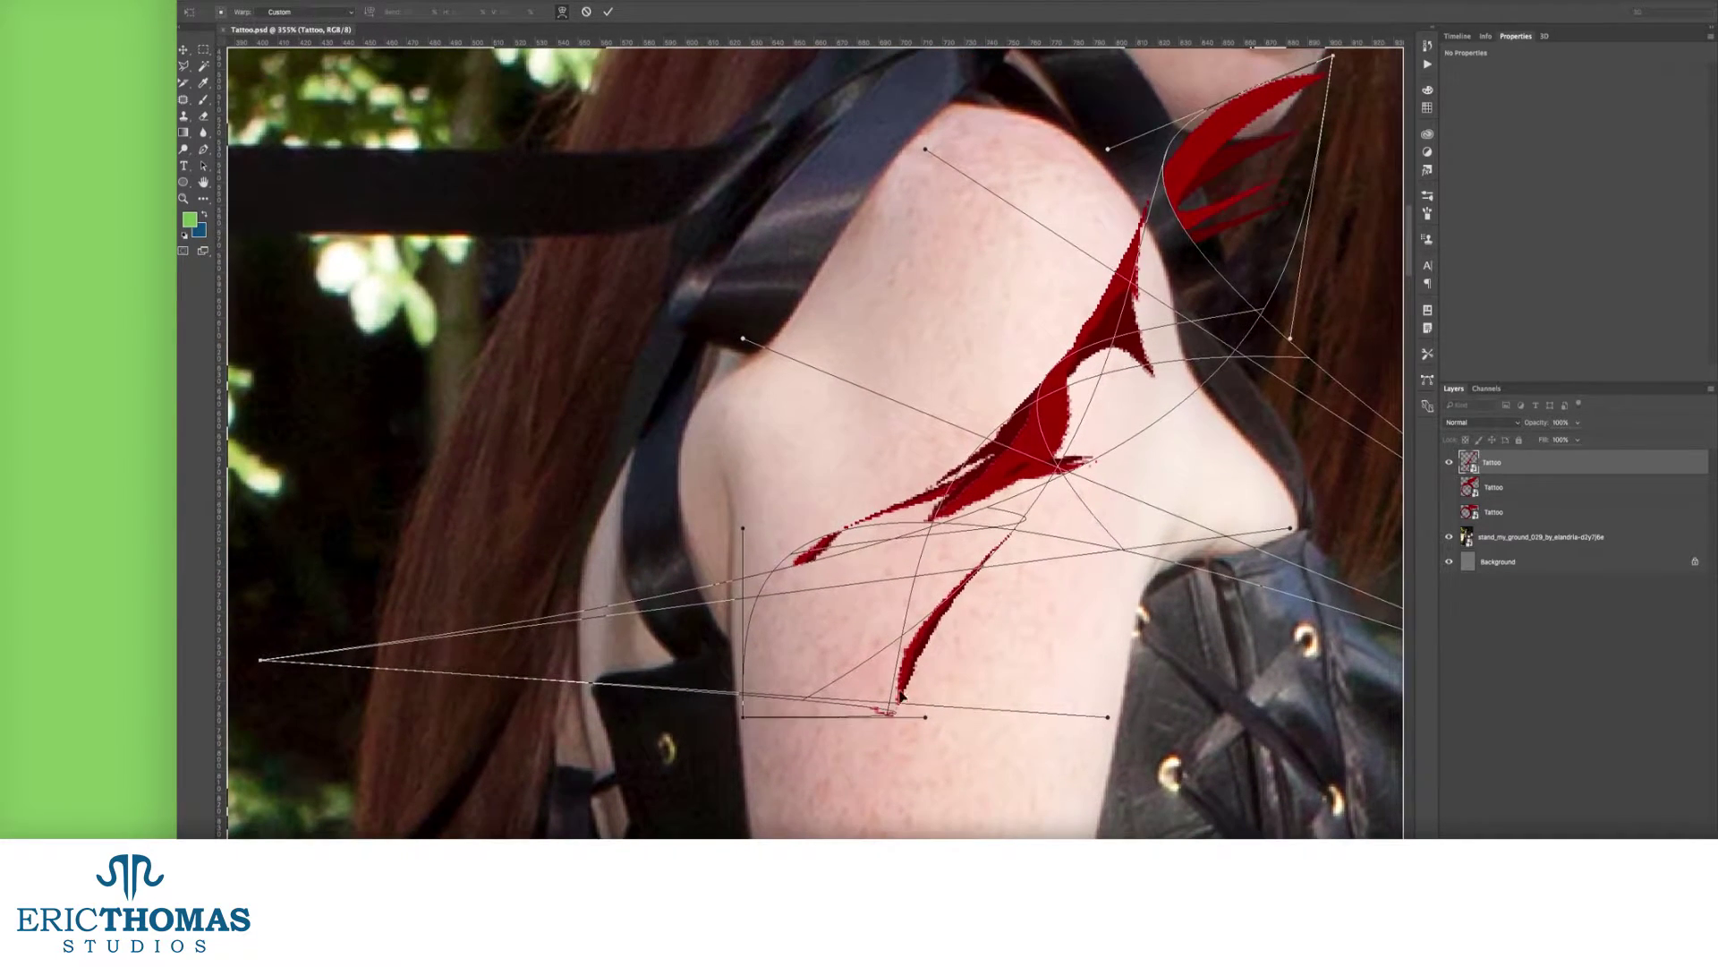
pyautogui.moveTo(743, 719); pyautogui.dragTo(1038, 620)
pyautogui.press('Return')
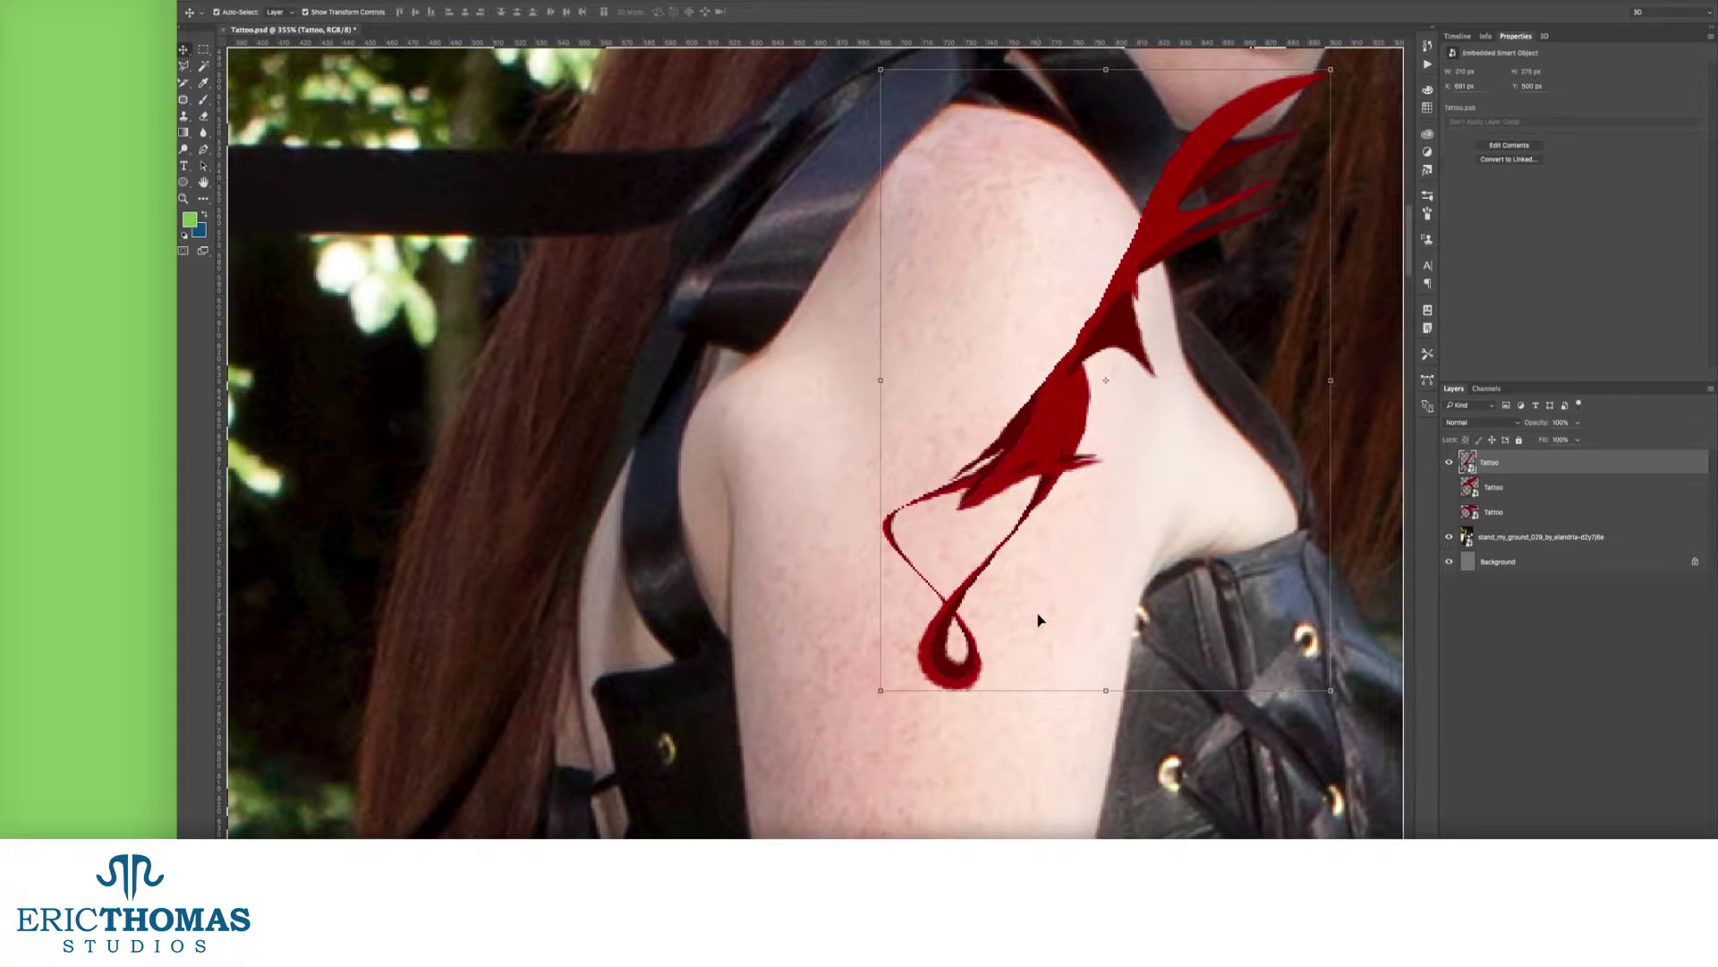
pyautogui.press('super+z')
# Step: Try a custom warp on the top Tattoo layer that bows its left and bottom edges outward and pulls the lower-right corner in
pyautogui.press('super+t')
pyautogui.rightClick(1049, 440)
pyautogui.click(1087, 541)
pyautogui.moveTo(743, 526); pyautogui.dragTo(620, 592)
pyautogui.moveTo(1108, 716); pyautogui.dragTo(1107, 758)
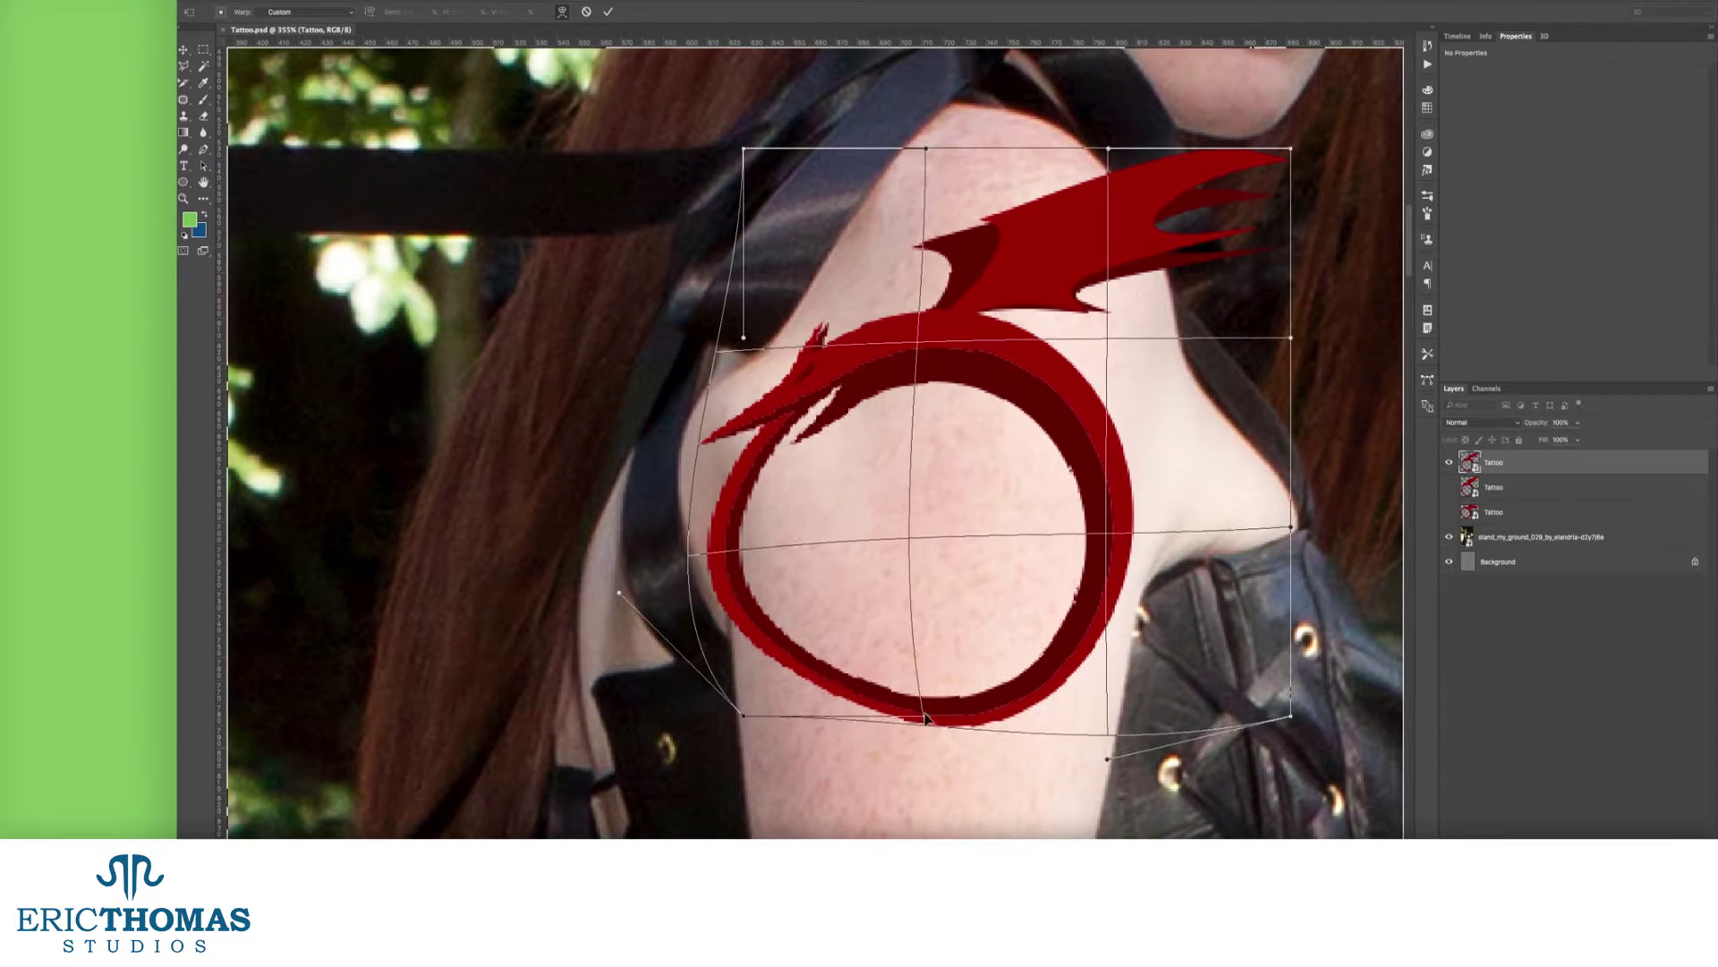
pyautogui.moveTo(925, 716); pyautogui.dragTo(900, 784)
pyautogui.moveTo(1291, 526); pyautogui.dragTo(1339, 516)
pyautogui.moveTo(1291, 715); pyautogui.dragTo(1112, 704)
pyautogui.moveTo(1107, 758); pyautogui.dragTo(1007, 759)
# Step: Bow the warp's upper edge and sides outward with their handles and lower its two upper corners toward the shoulder
pyautogui.moveTo(1291, 337); pyautogui.dragTo(1342, 232)
pyautogui.moveTo(1108, 148); pyautogui.dragTo(1113, 95)
pyautogui.moveTo(925, 148); pyautogui.dragTo(932, 86)
pyautogui.moveTo(743, 338); pyautogui.dragTo(554, 341)
pyautogui.moveTo(743, 149); pyautogui.dragTo(757, 268)
pyautogui.moveTo(1290, 149); pyautogui.dragTo(1281, 253)
# Step: Refine the warp by pulling its upper-right corner and the surrounding edge handles inward to follow the arm's outline
pyautogui.moveTo(1342, 233); pyautogui.dragTo(1310, 354)
pyautogui.moveTo(931, 86); pyautogui.dragTo(960, 166)
pyautogui.moveTo(1113, 95); pyautogui.dragTo(1062, 118)
pyautogui.moveTo(1281, 254); pyautogui.dragTo(1242, 290)
pyautogui.moveTo(1340, 515); pyautogui.dragTo(1211, 637)
pyautogui.moveTo(1272, 392); pyautogui.dragTo(1305, 346)
pyautogui.moveTo(618, 591); pyautogui.dragTo(607, 641)
pyautogui.moveTo(555, 341); pyautogui.dragTo(635, 368)
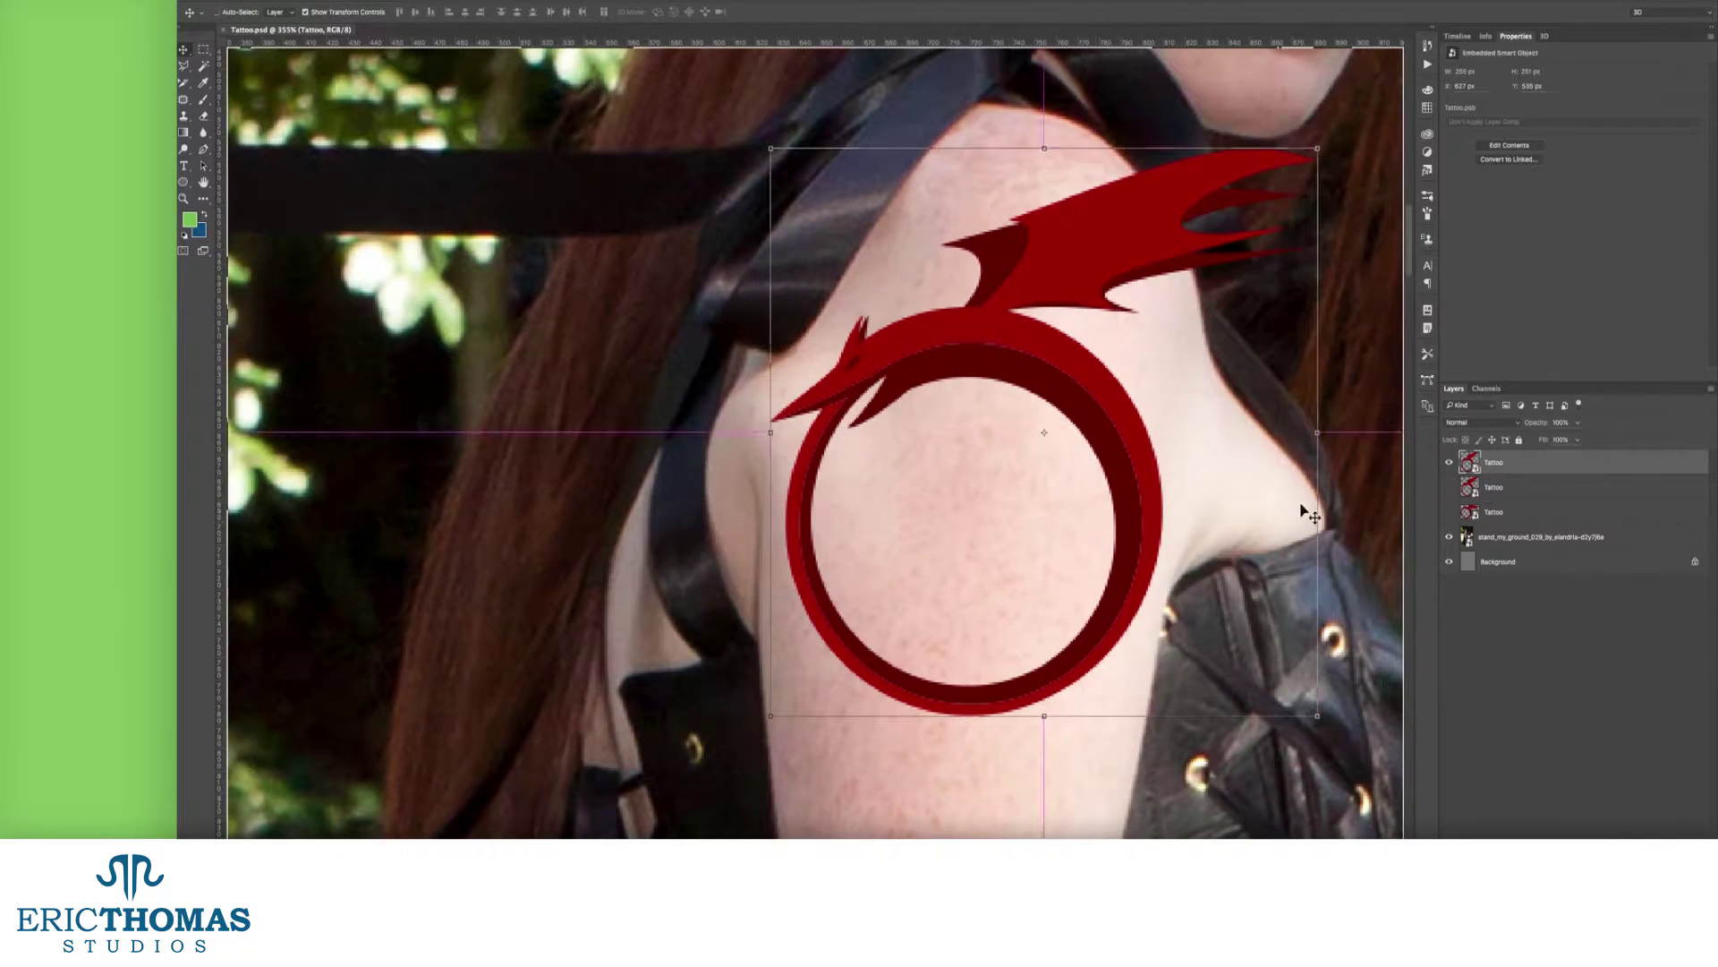
# Step: Try warping the tattoo from inside its mesh by pulling the dragon's body down and flattening the ring
pyautogui.press('super+t')
pyautogui.rightClick(1104, 501)
pyautogui.click(1124, 596)
pyautogui.moveTo(934, 317); pyautogui.dragTo(1043, 434)
pyautogui.moveTo(894, 337); pyautogui.dragTo(895, 441)
pyautogui.moveTo(1078, 492); pyautogui.dragTo(1078, 434)
pyautogui.moveTo(979, 701); pyautogui.dragTo(1004, 670)
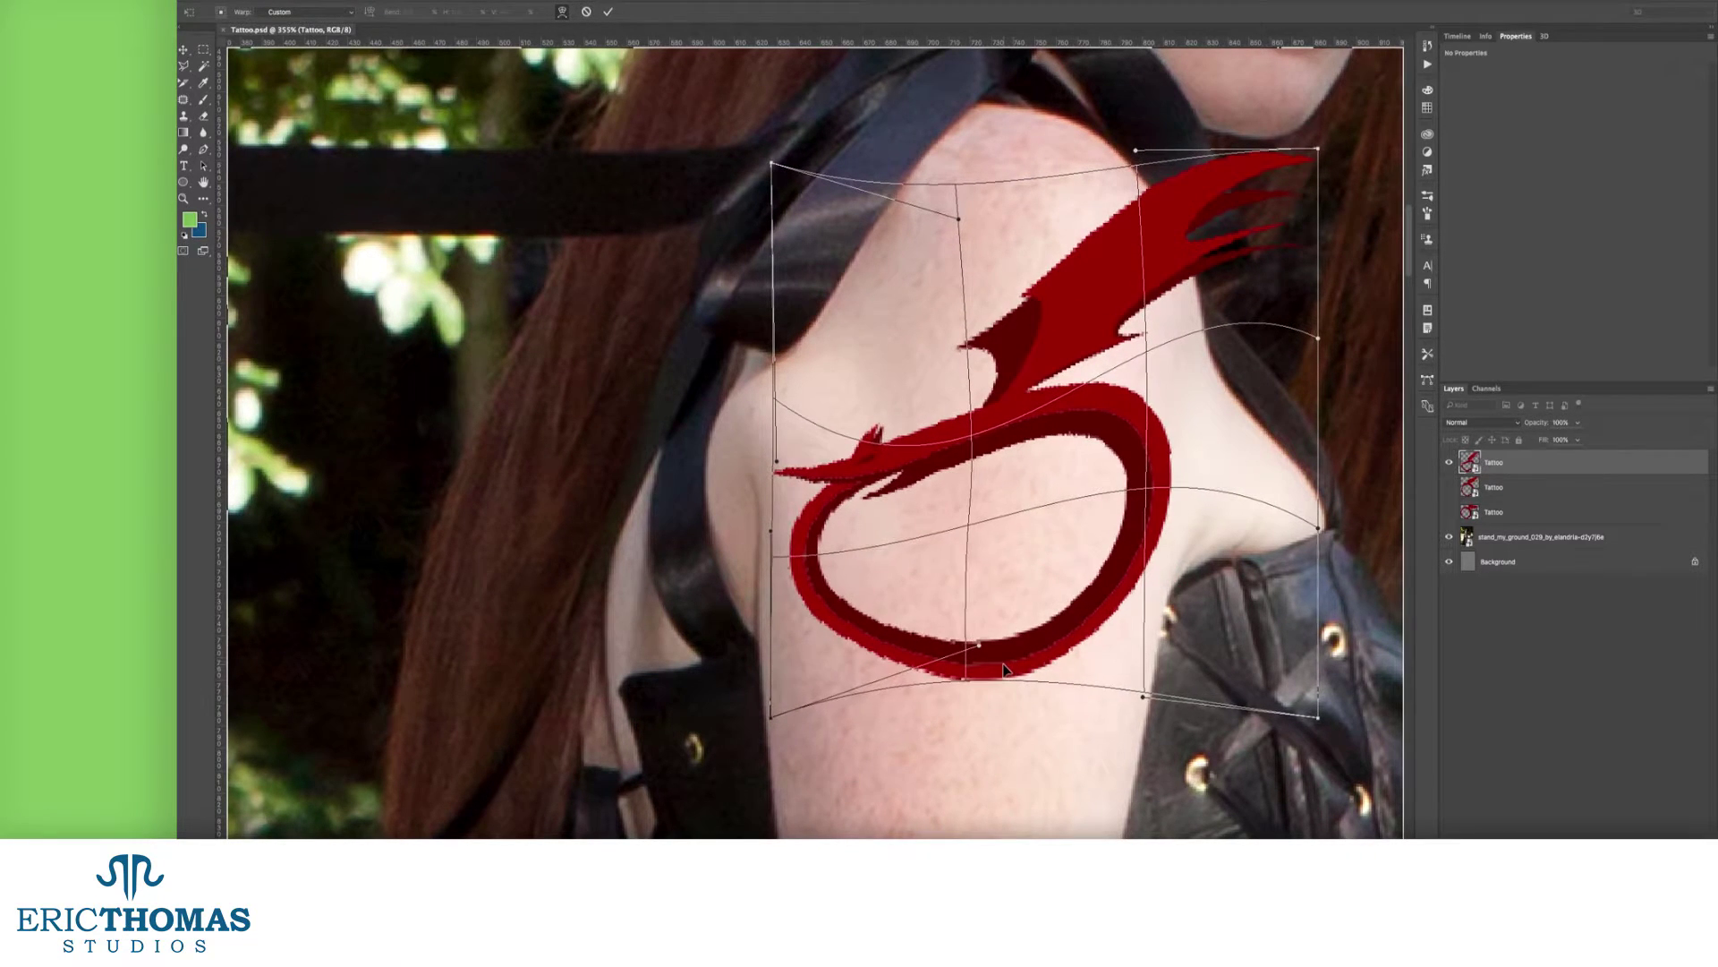
# Step: Stretch the wing tip upward, shift the wing base and the ring's sides within the mesh, and apply the warp
pyautogui.moveTo(1305, 167); pyautogui.dragTo(1303, 81)
pyautogui.moveTo(1038, 288); pyautogui.dragTo(978, 293)
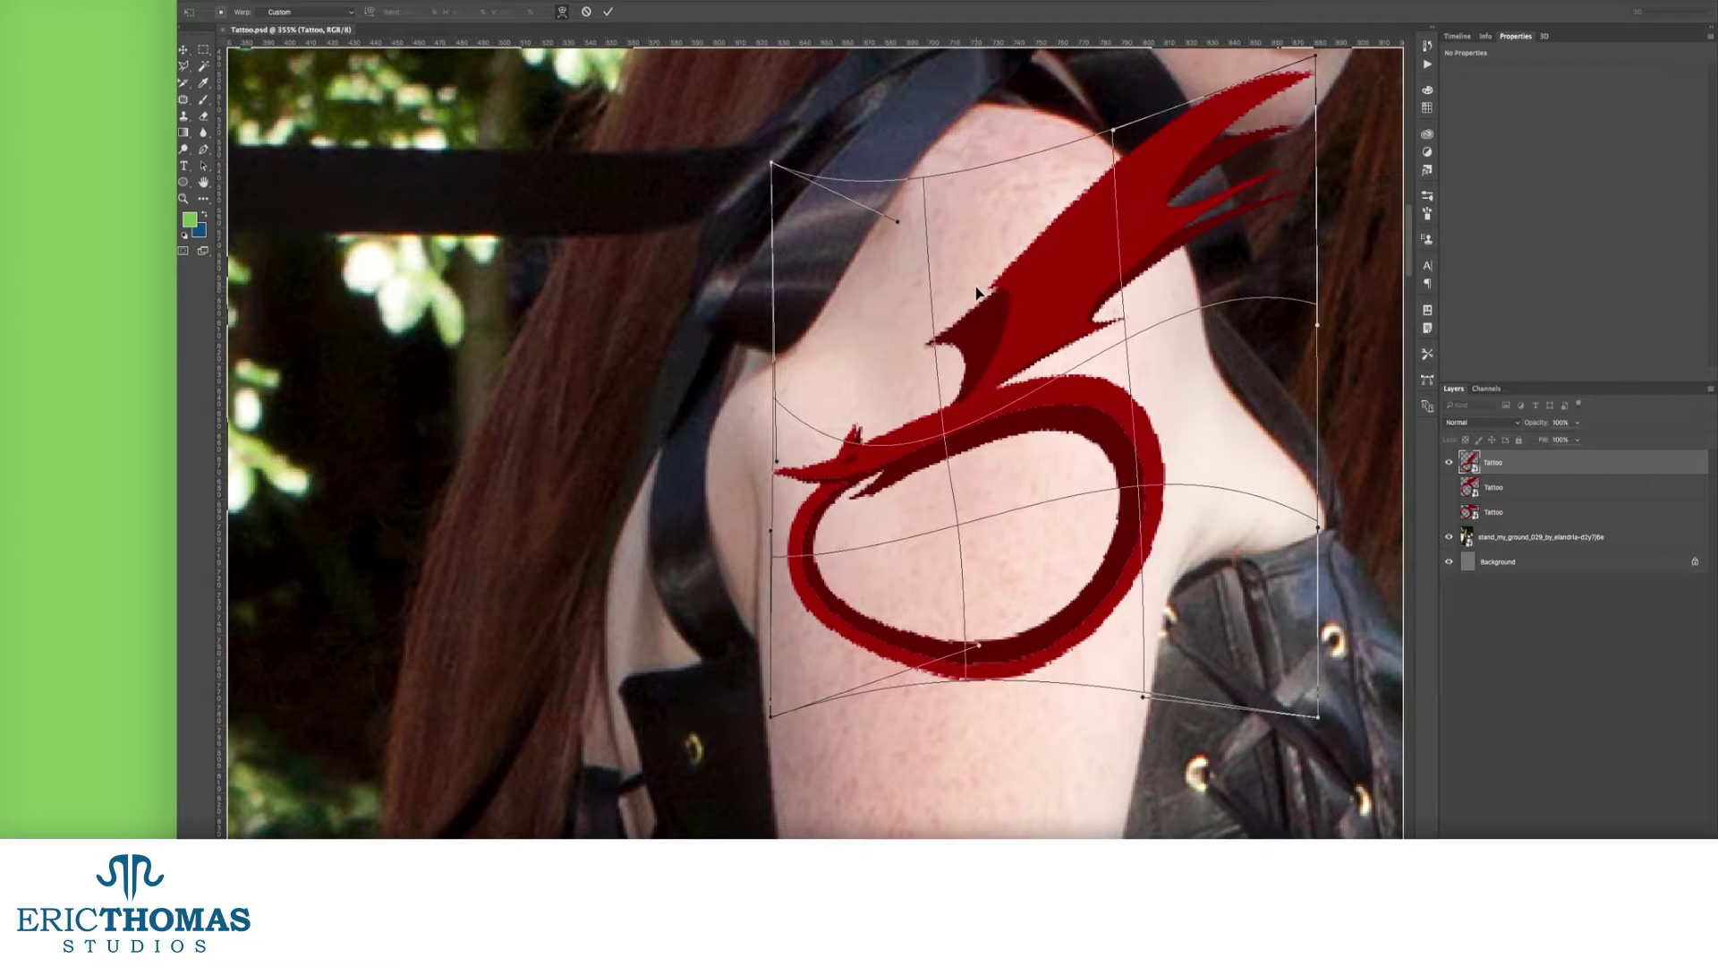
pyautogui.moveTo(855, 528); pyautogui.dragTo(889, 636)
pyautogui.moveTo(1227, 433); pyautogui.dragTo(1183, 441)
pyautogui.press('Return')
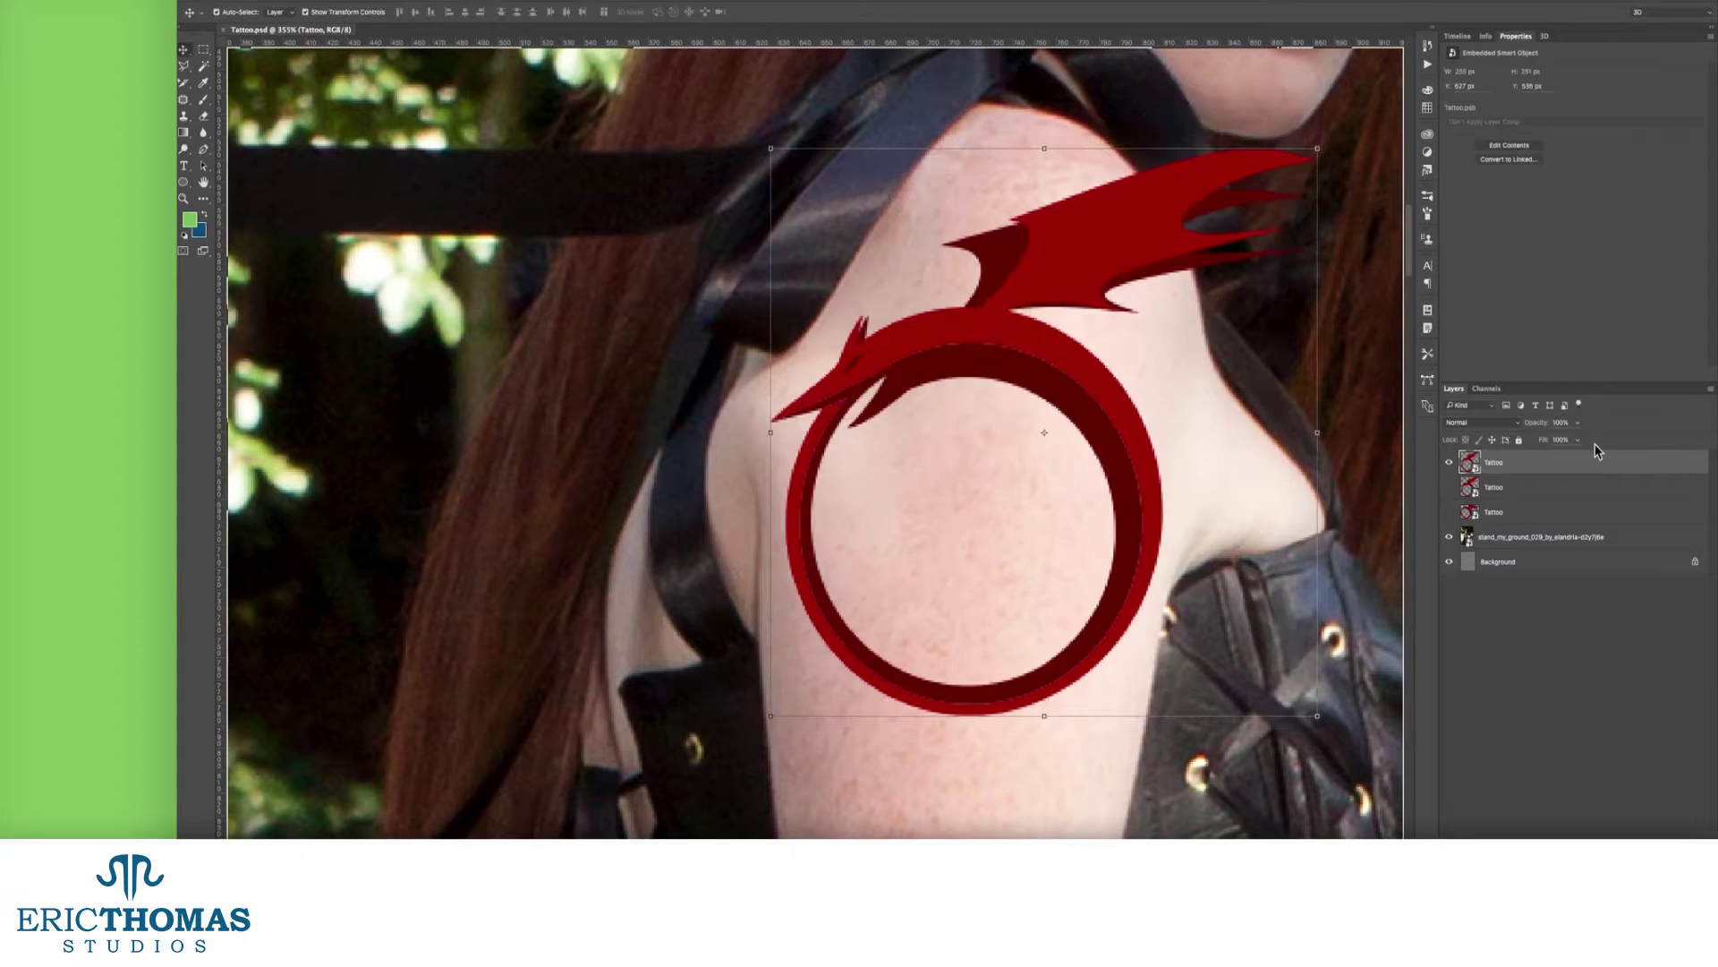
# Step: Lower the top Tattoo layer's opacity to see the arm through it, and restore it to 100%
pyautogui.moveTo(1543, 428); pyautogui.dragTo(1517, 430)
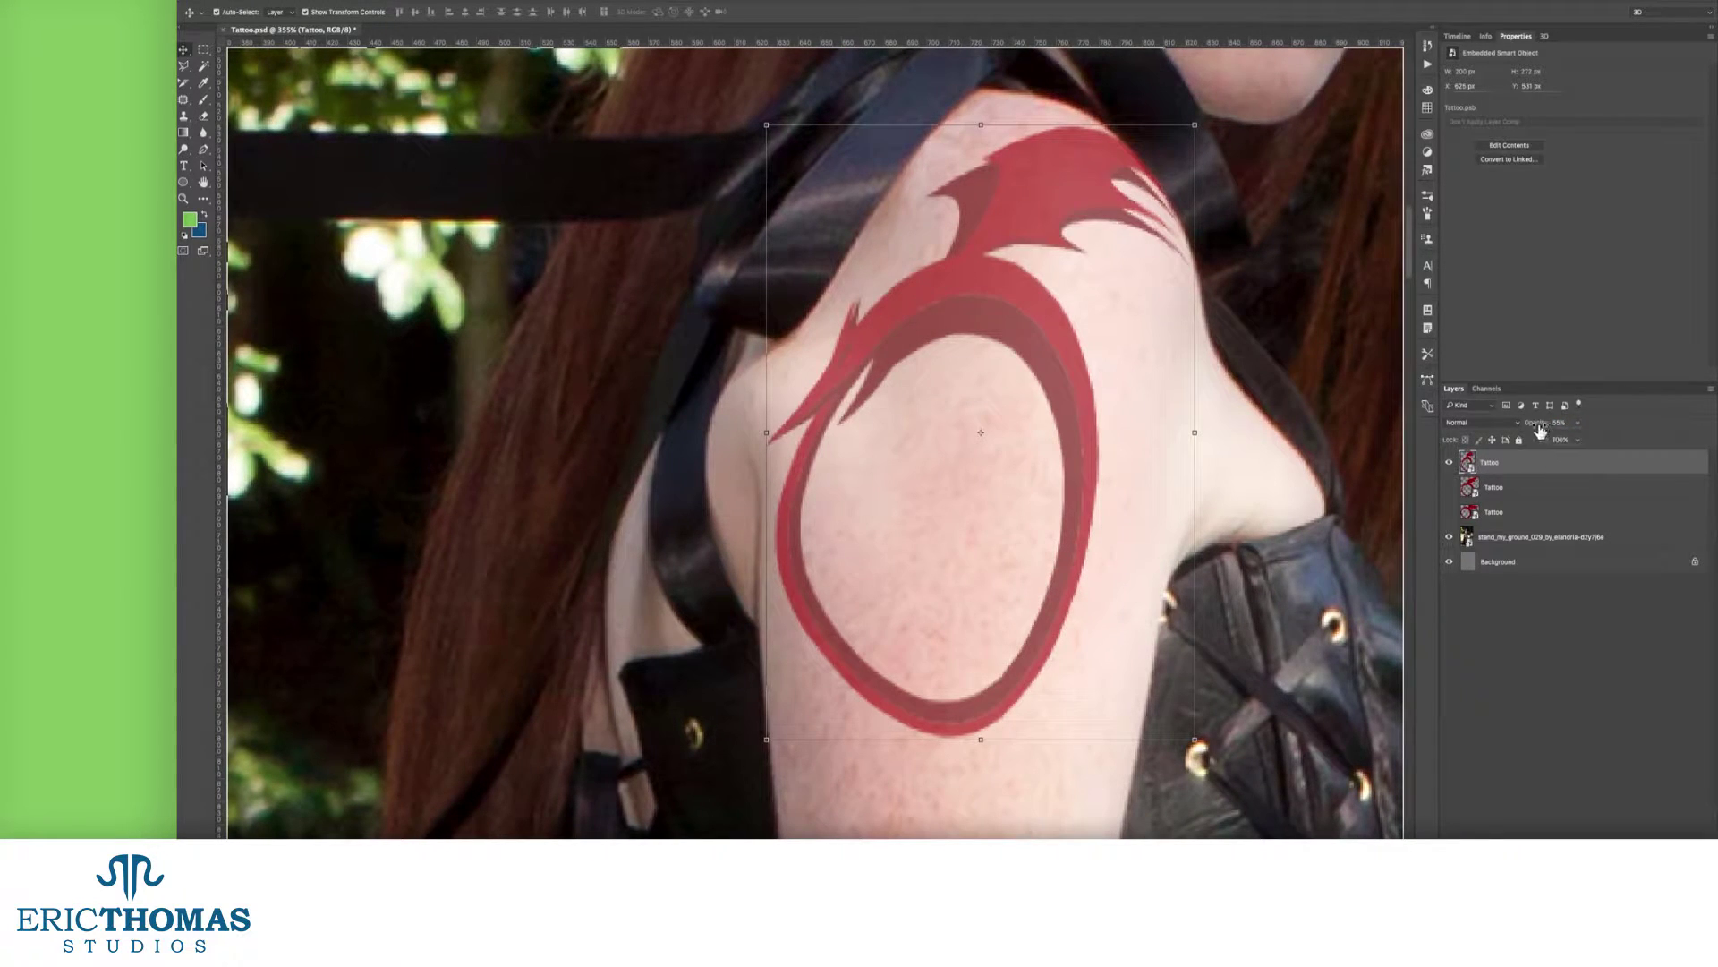
pyautogui.moveTo(1539, 430); pyautogui.dragTo(1637, 422)
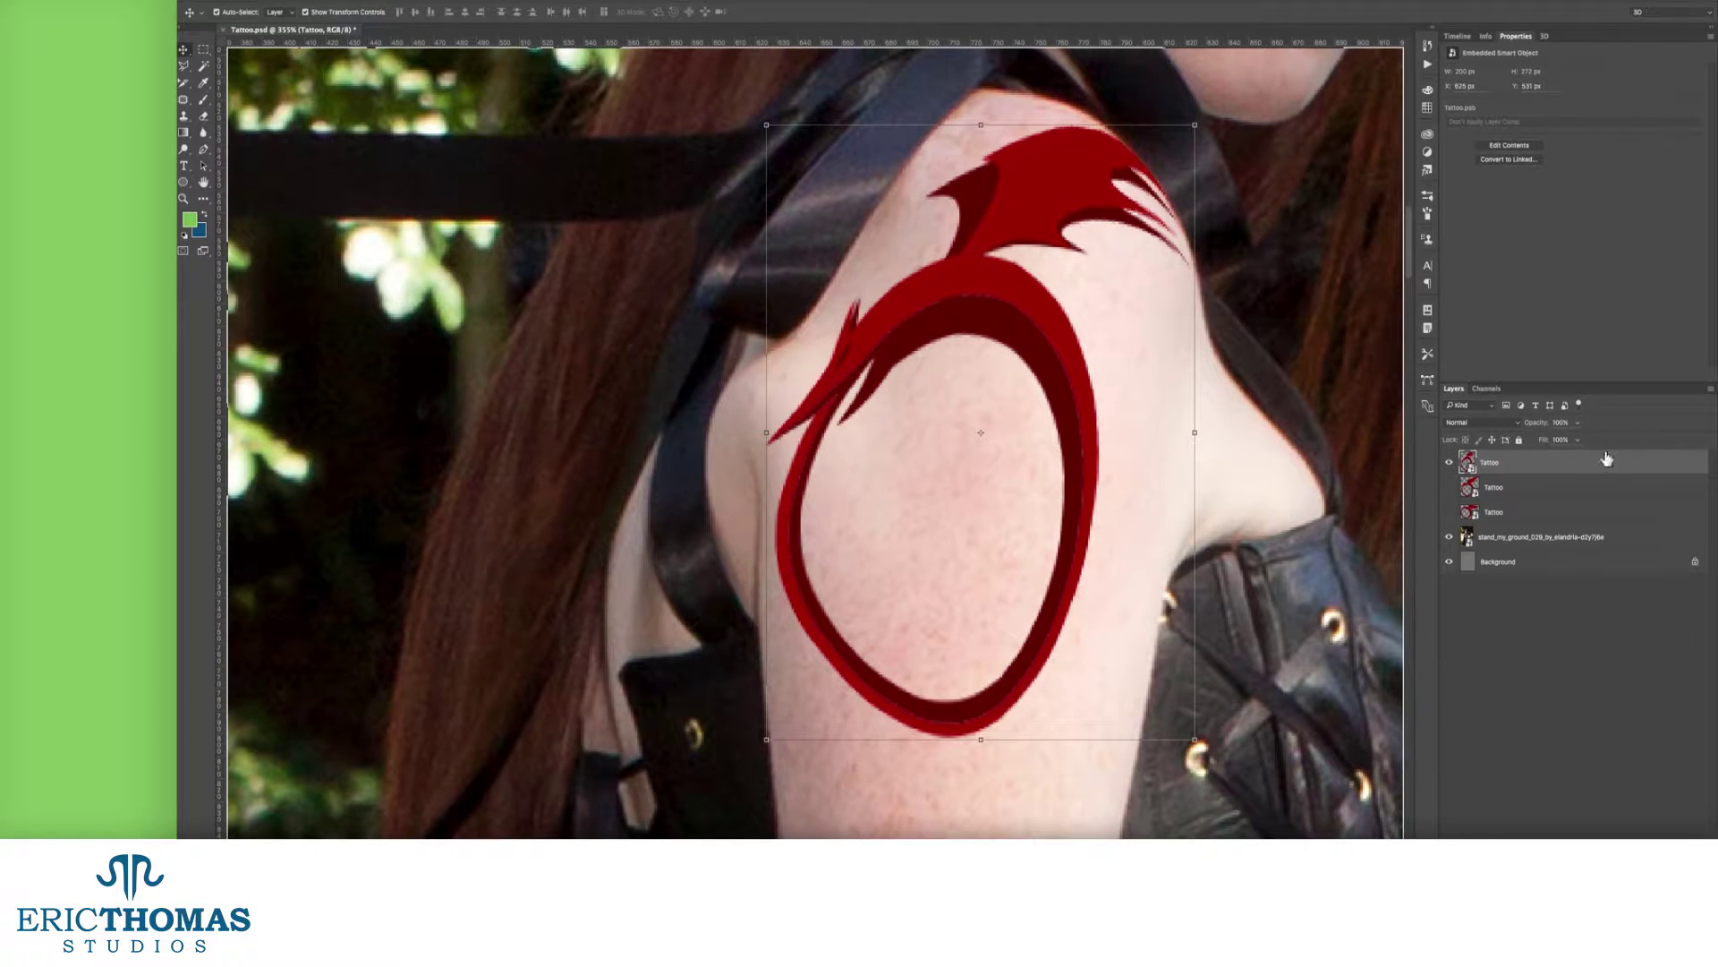
# Step: Reopen the custom warp on the tattoo and fit its left side and upper-left corner to the edge of the arm and shoulder
pyautogui.hotkey('ctrl', 't')
pyautogui.rightClick(1077, 402)
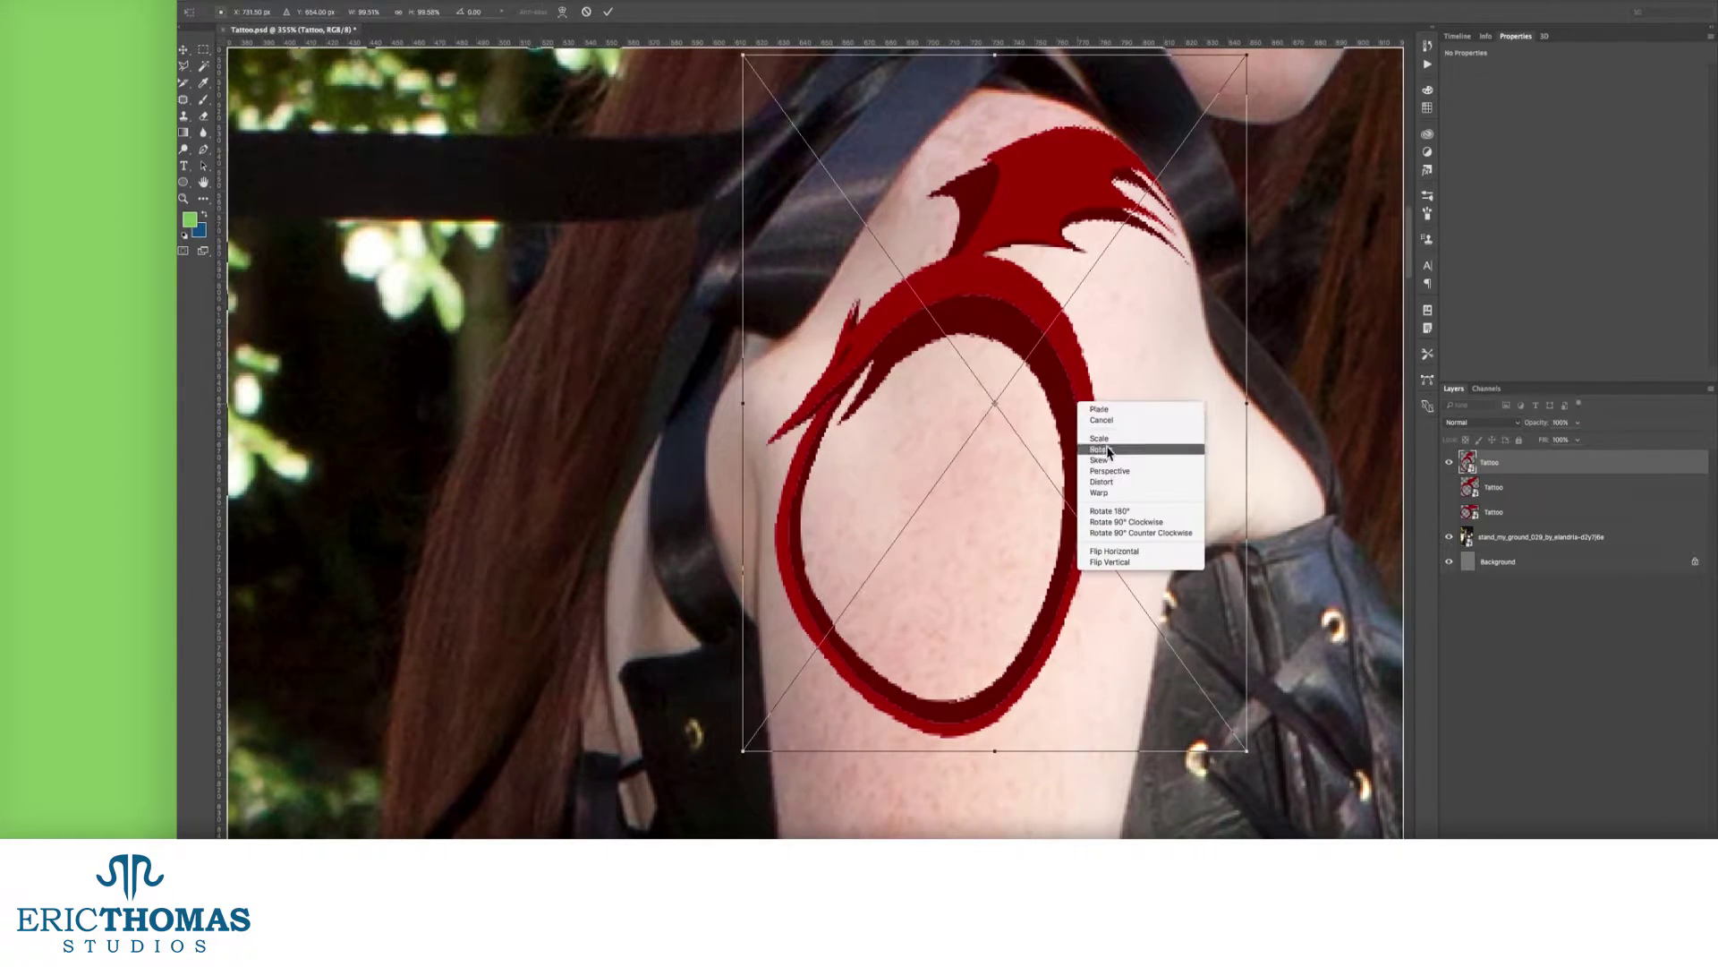
pyautogui.click(1101, 493)
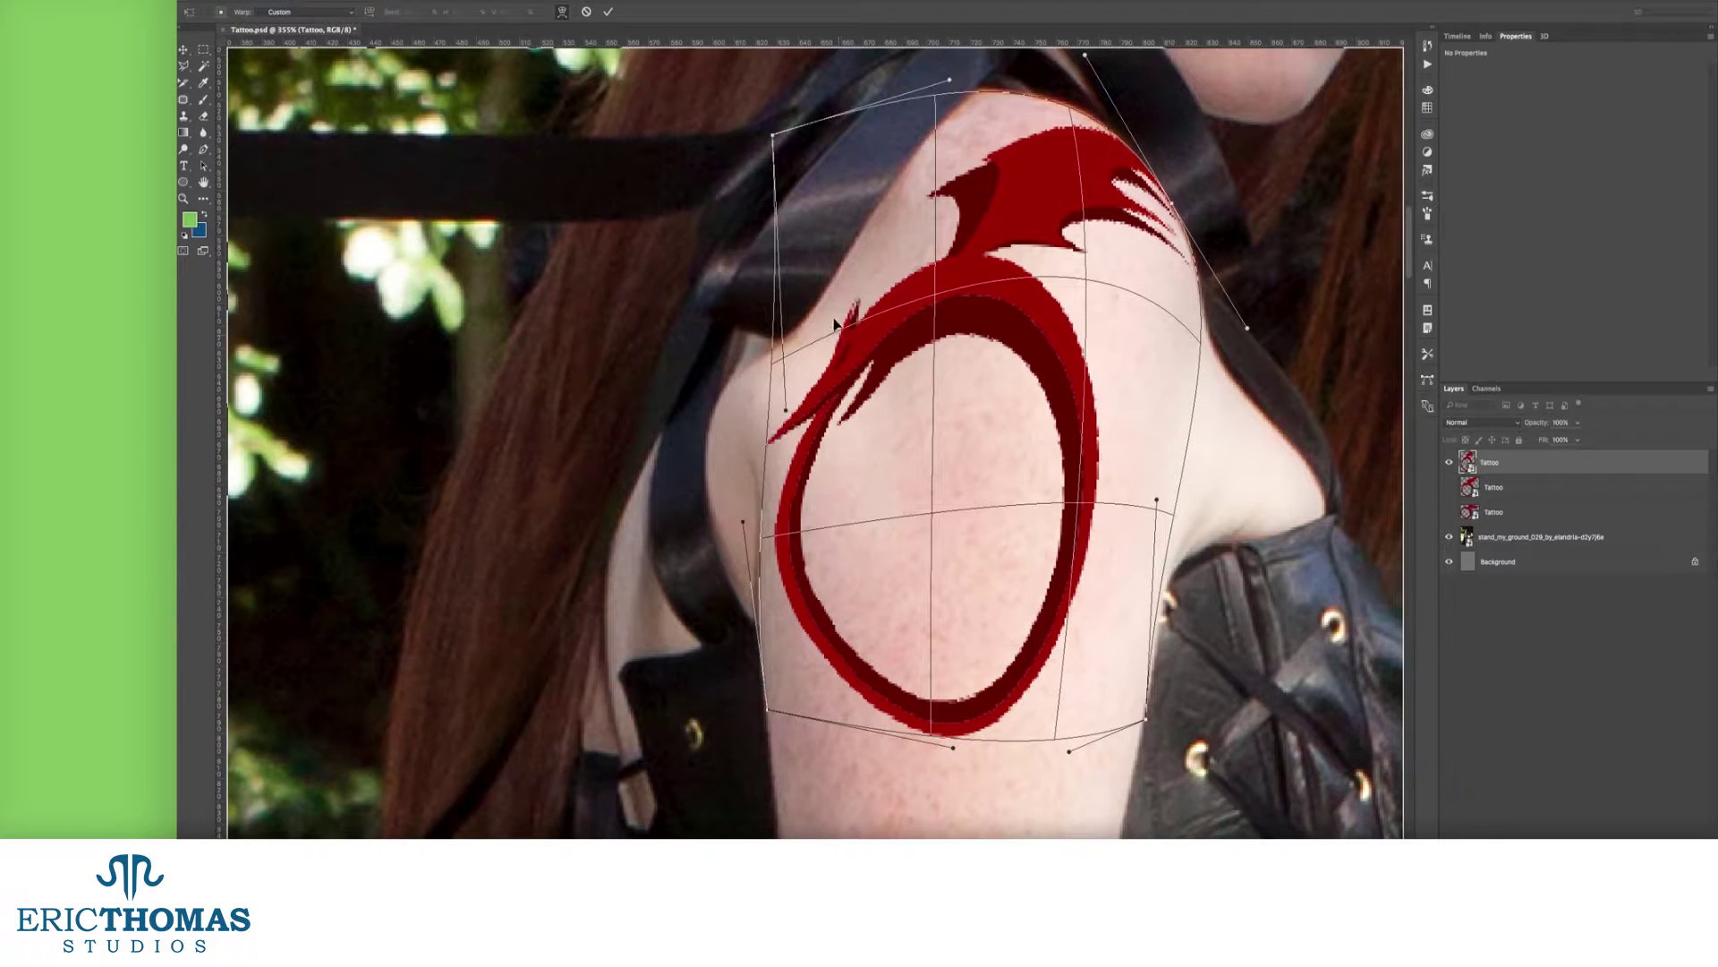
pyautogui.moveTo(832, 322); pyautogui.dragTo(820, 305)
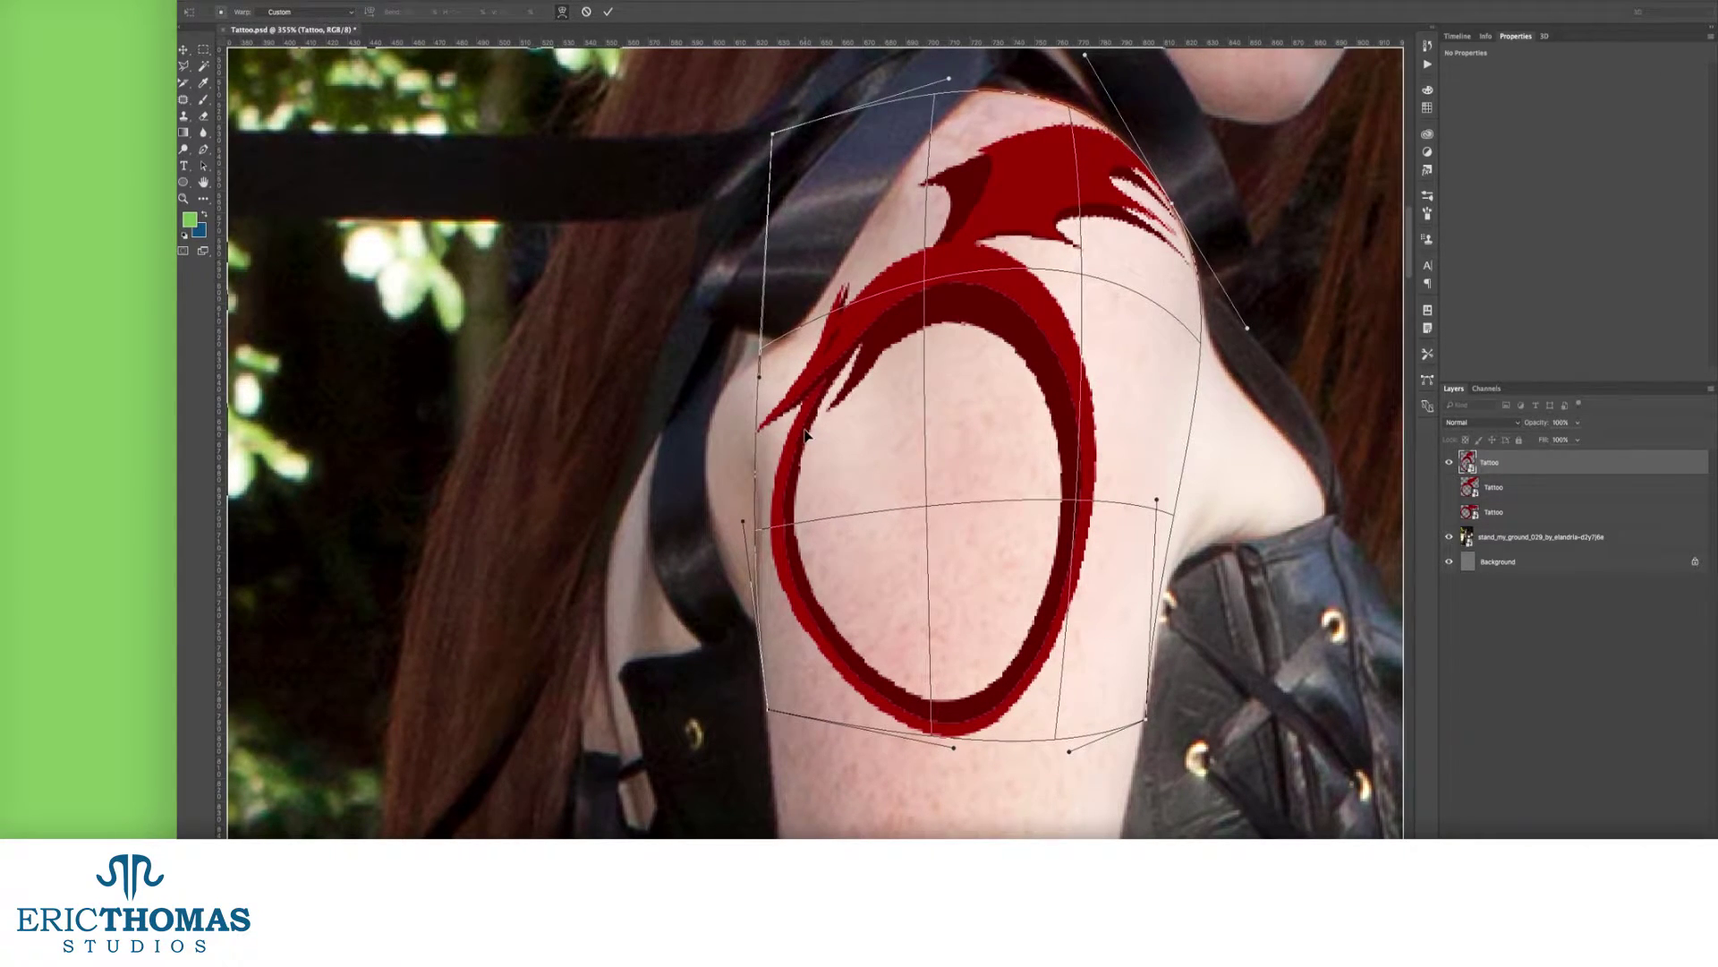
pyautogui.moveTo(799, 454); pyautogui.dragTo(805, 456)
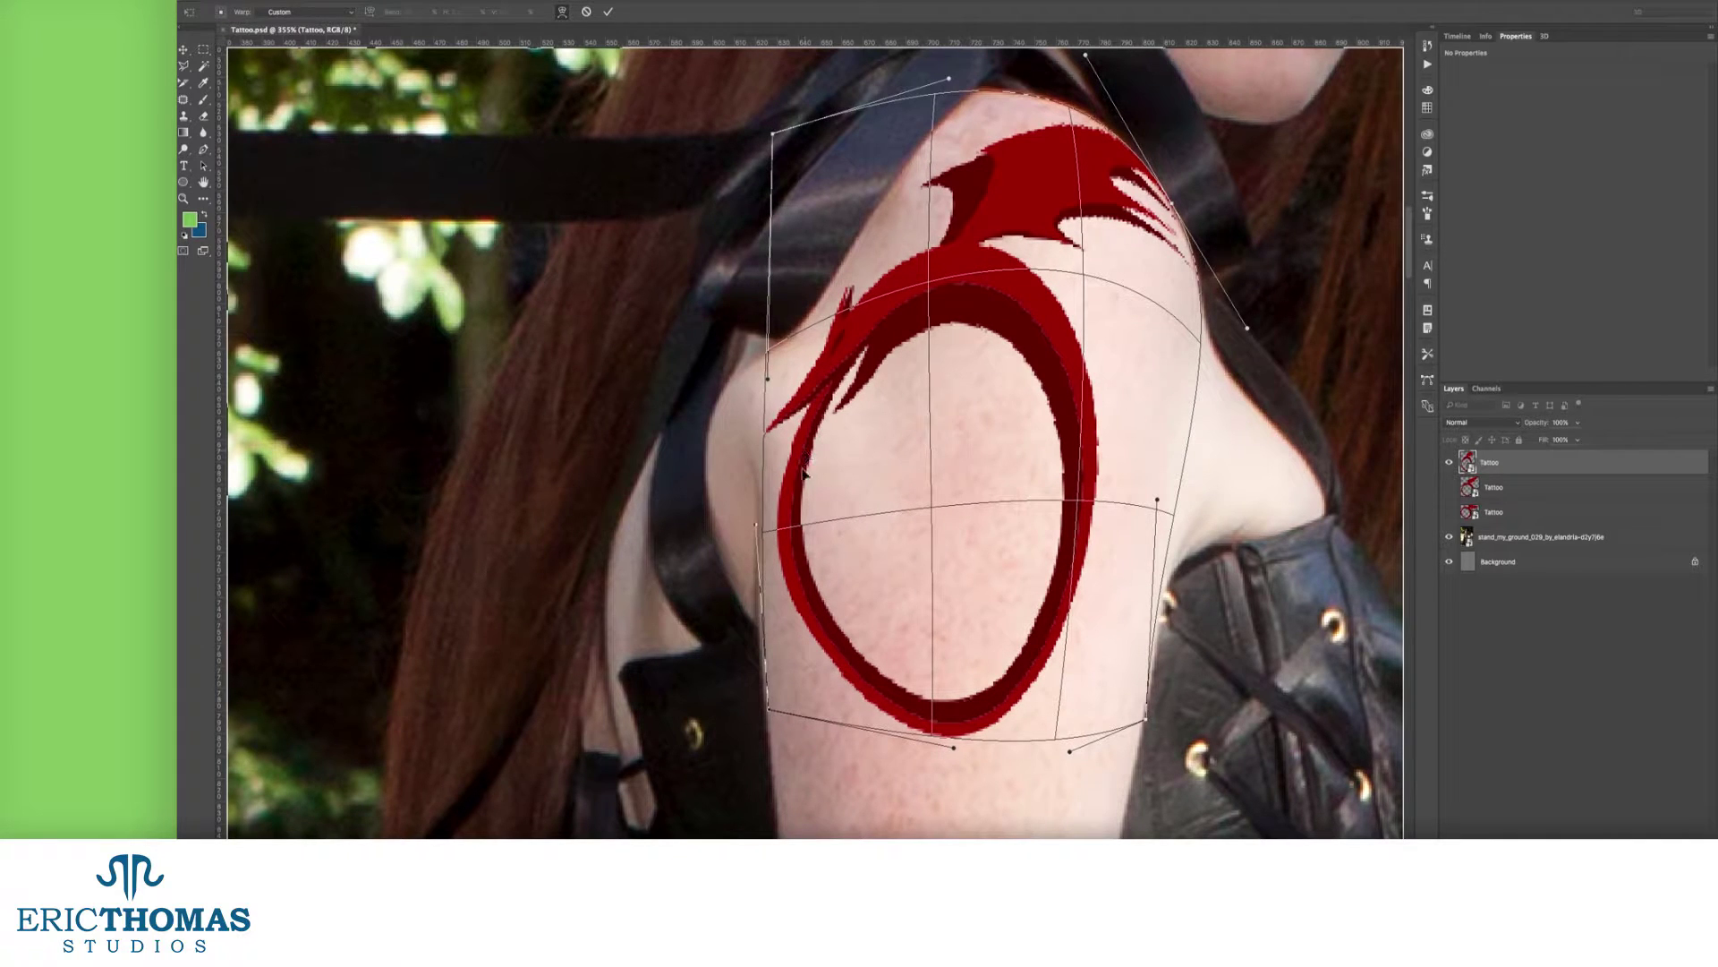
pyautogui.moveTo(769, 711); pyautogui.dragTo(763, 705)
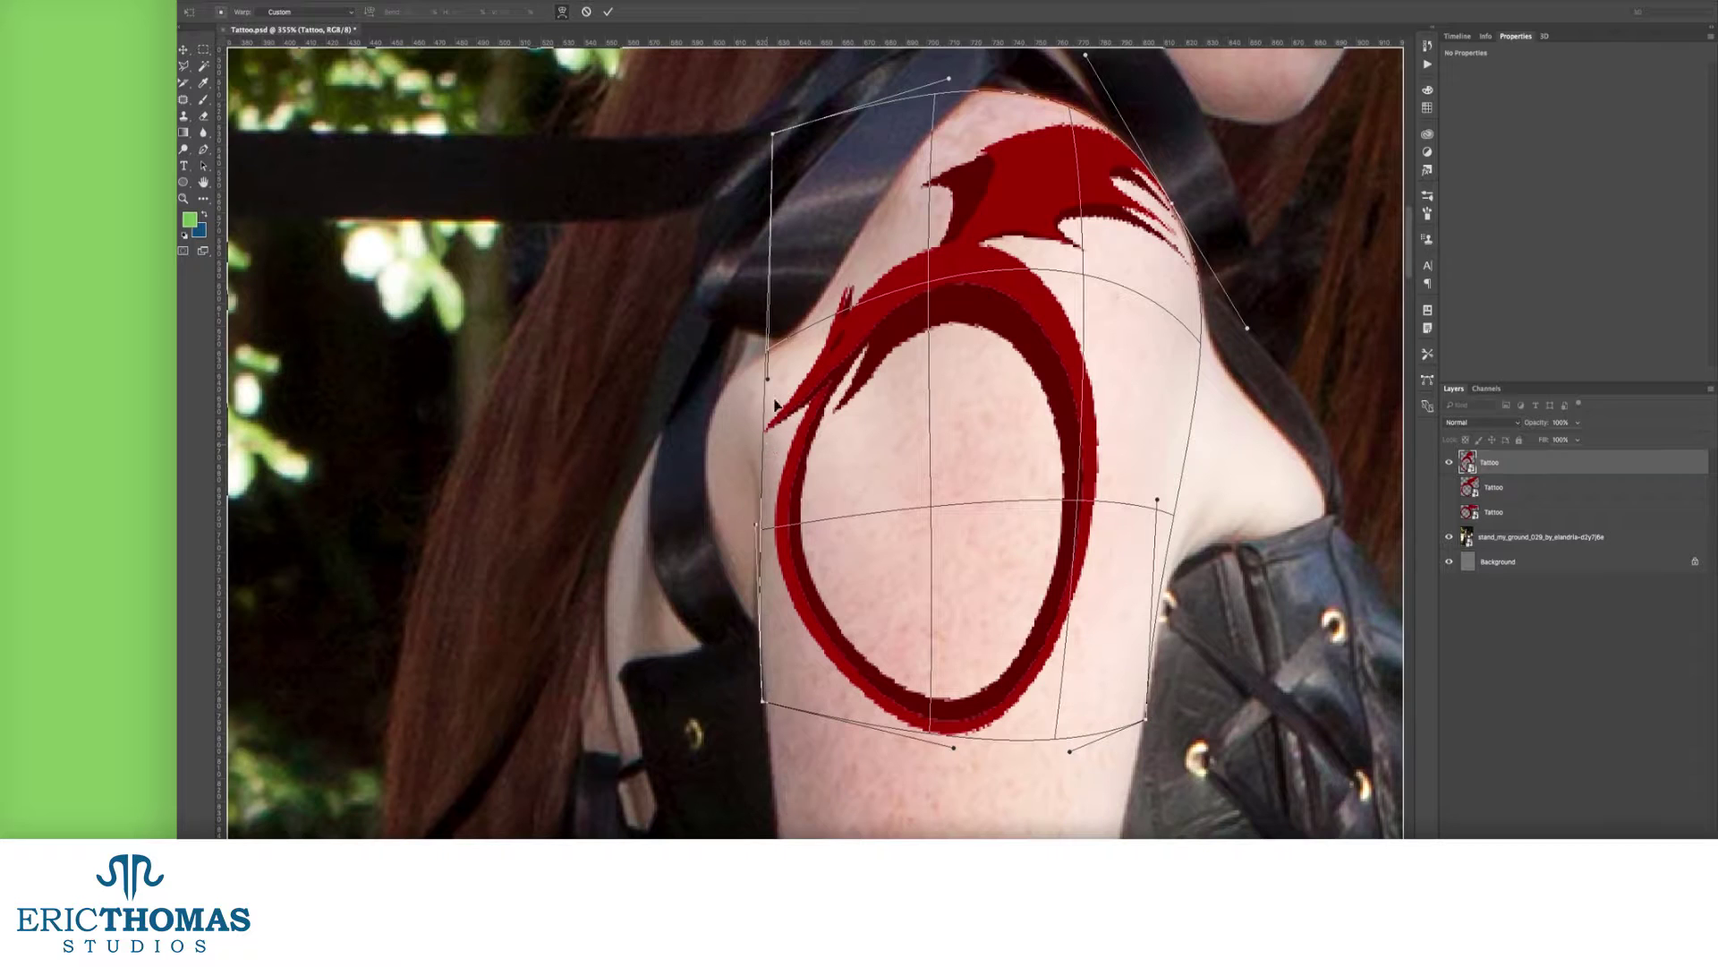
pyautogui.moveTo(773, 137); pyautogui.dragTo(851, 257)
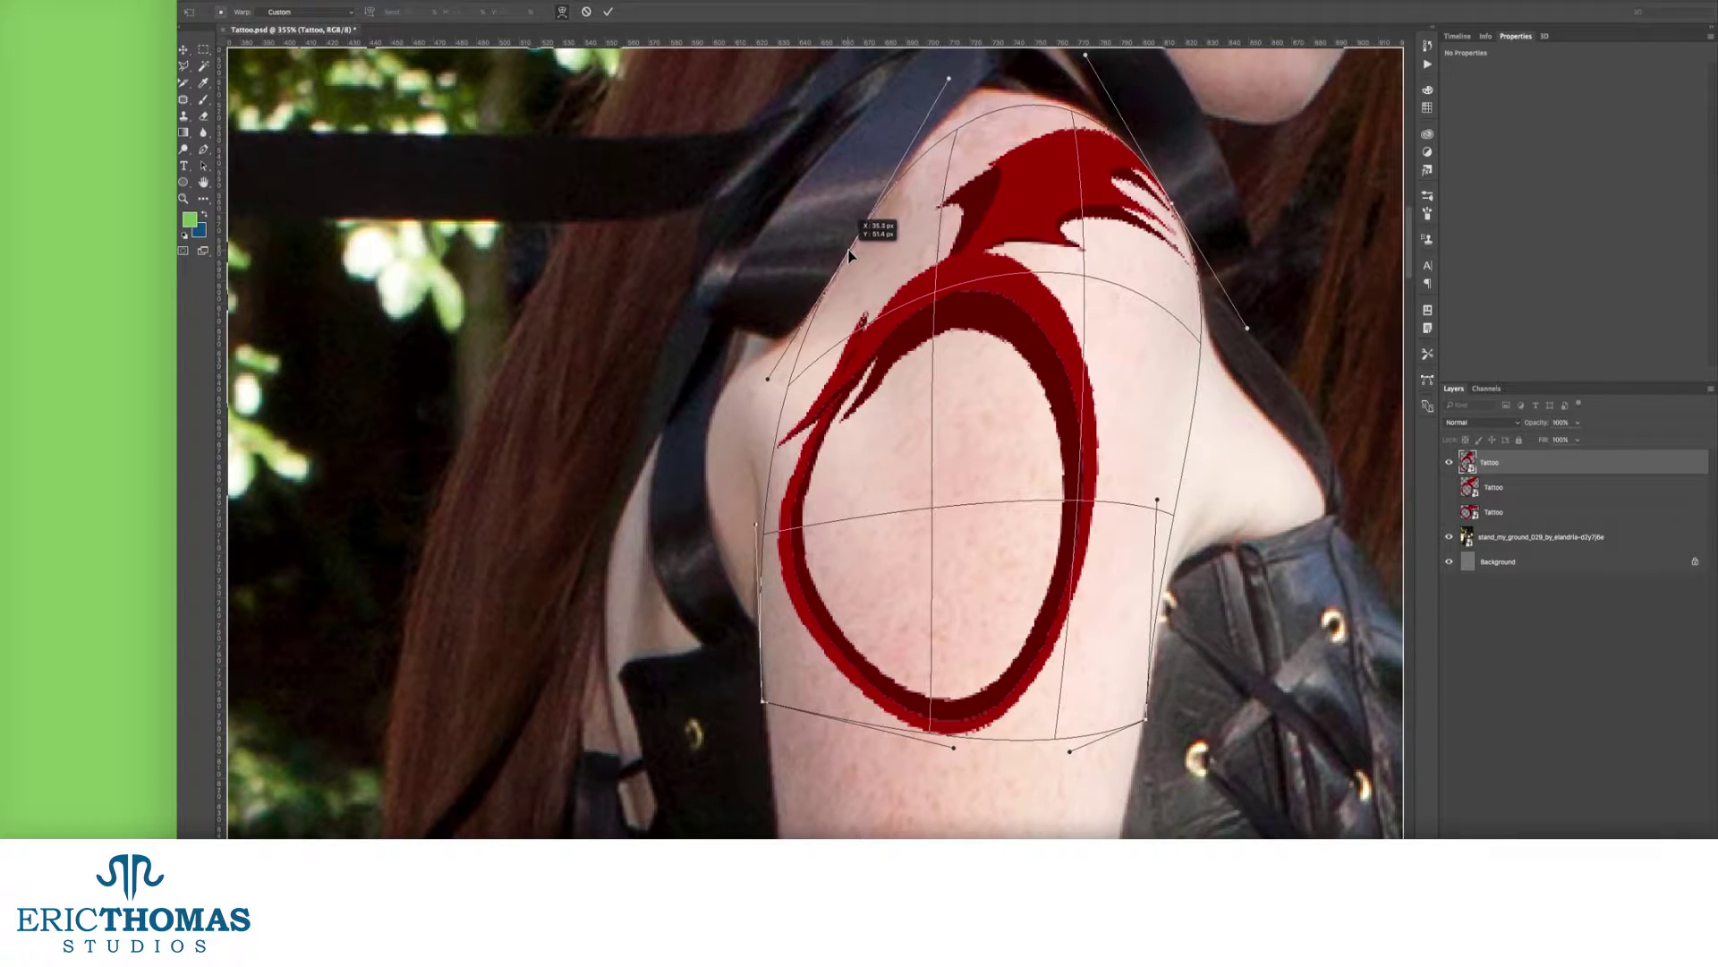
# Step: Fit the warp's upper-right corner and handles to the shoulder's outline, pull the wing and ring's upper part down, and apply the warp
pyautogui.scroll(2, 851, 249)
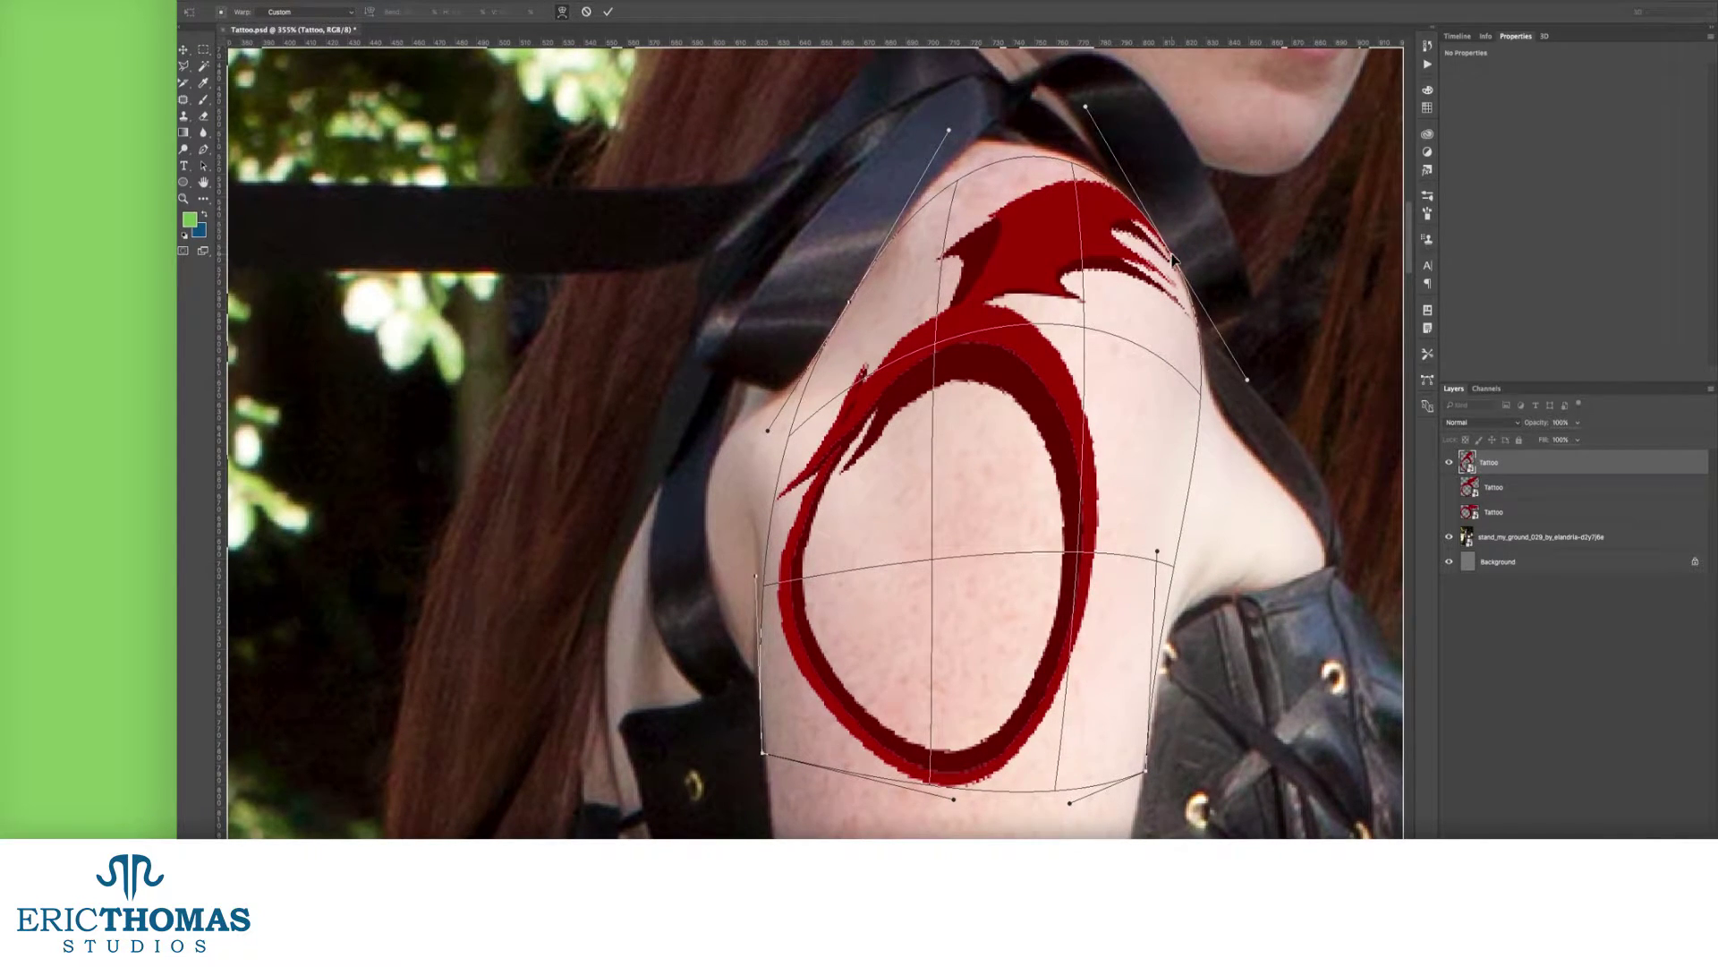
pyautogui.moveTo(1172, 258); pyautogui.dragTo(1234, 404)
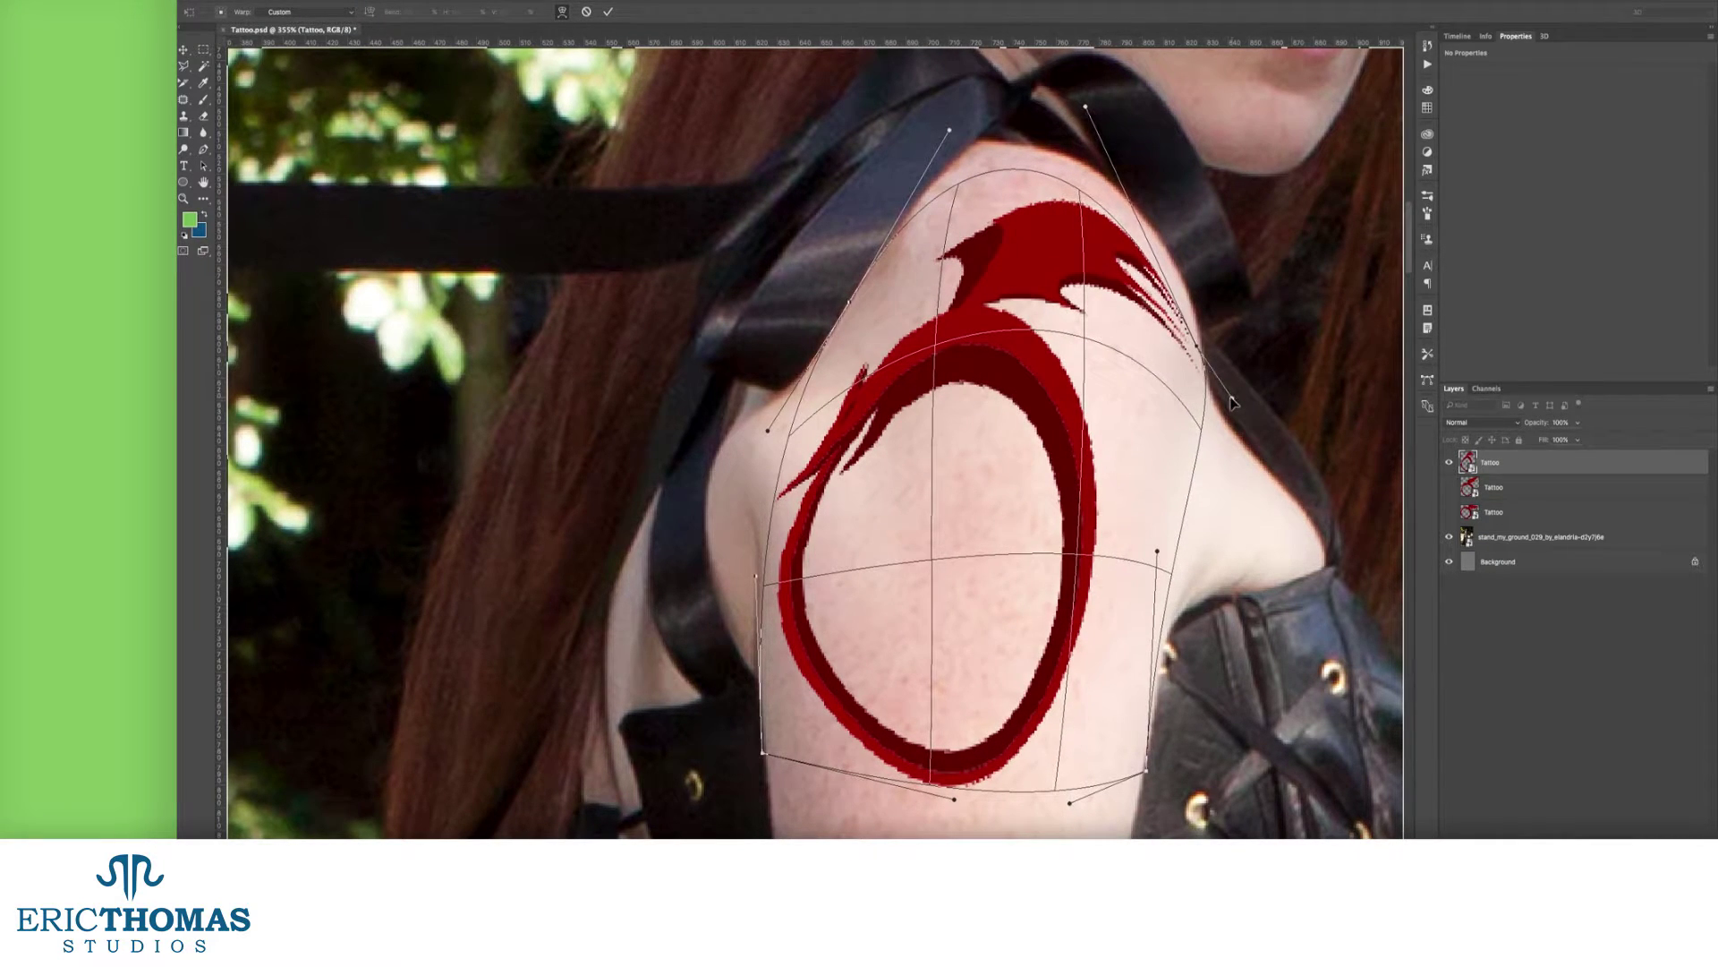
pyautogui.moveTo(1117, 306); pyautogui.dragTo(1102, 385)
pyautogui.moveTo(1018, 430); pyautogui.dragTo(1001, 486)
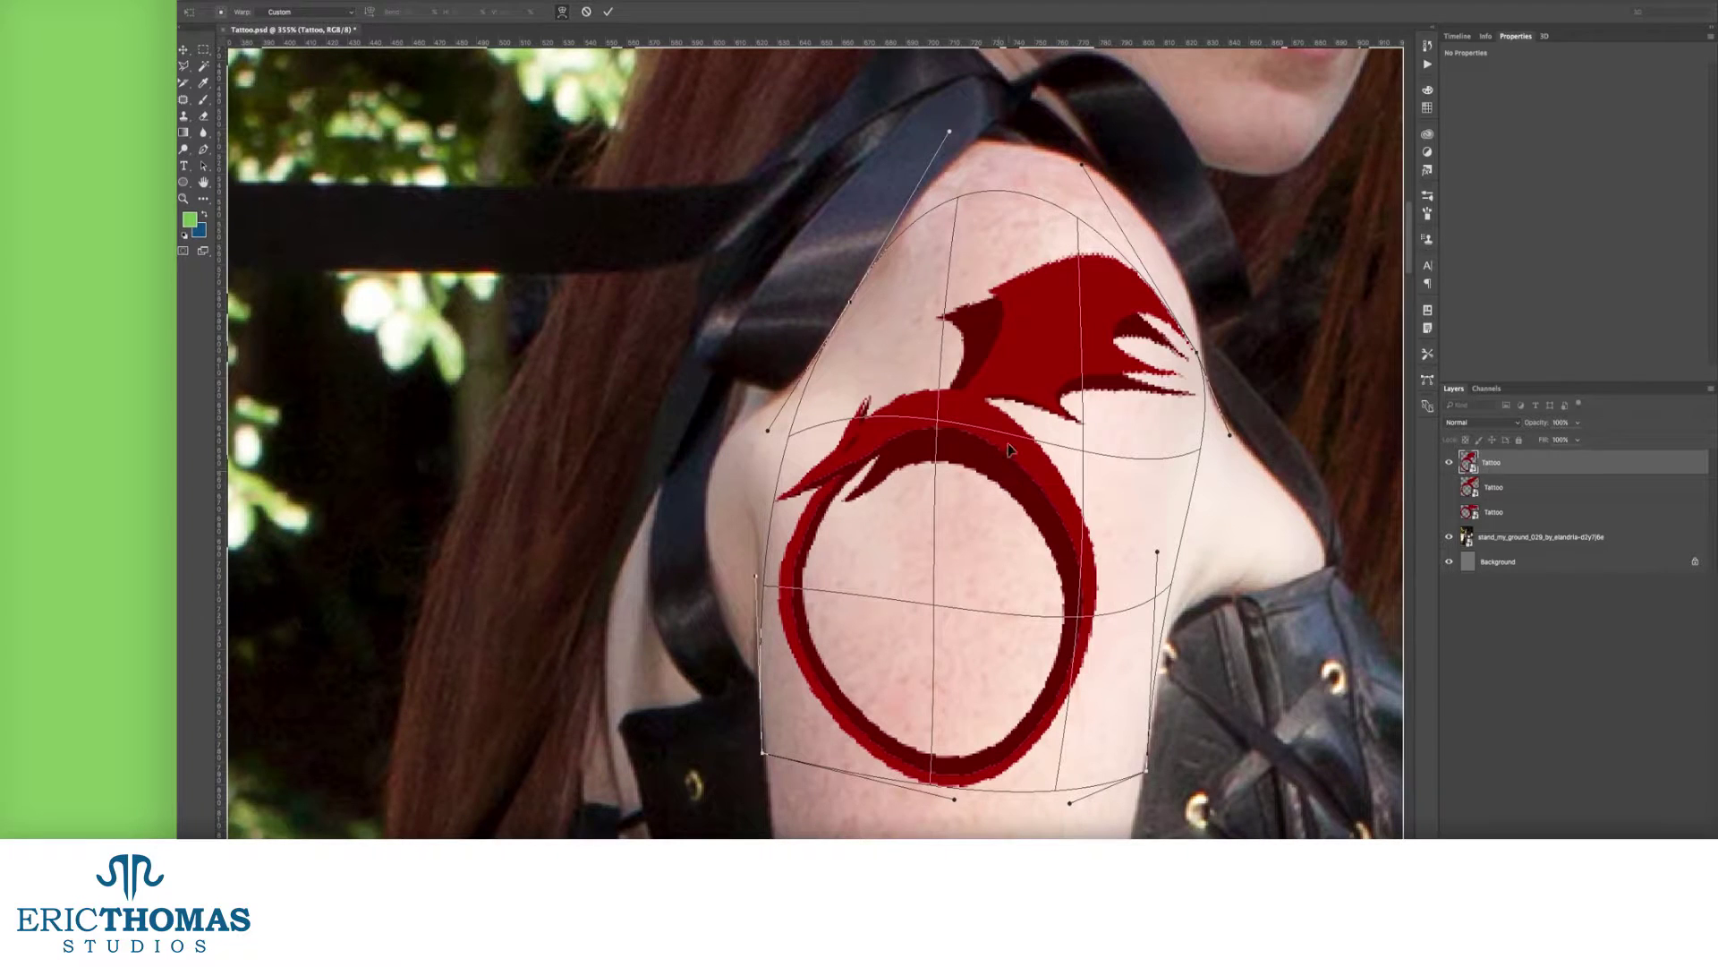
pyautogui.moveTo(1197, 356); pyautogui.dragTo(1202, 356)
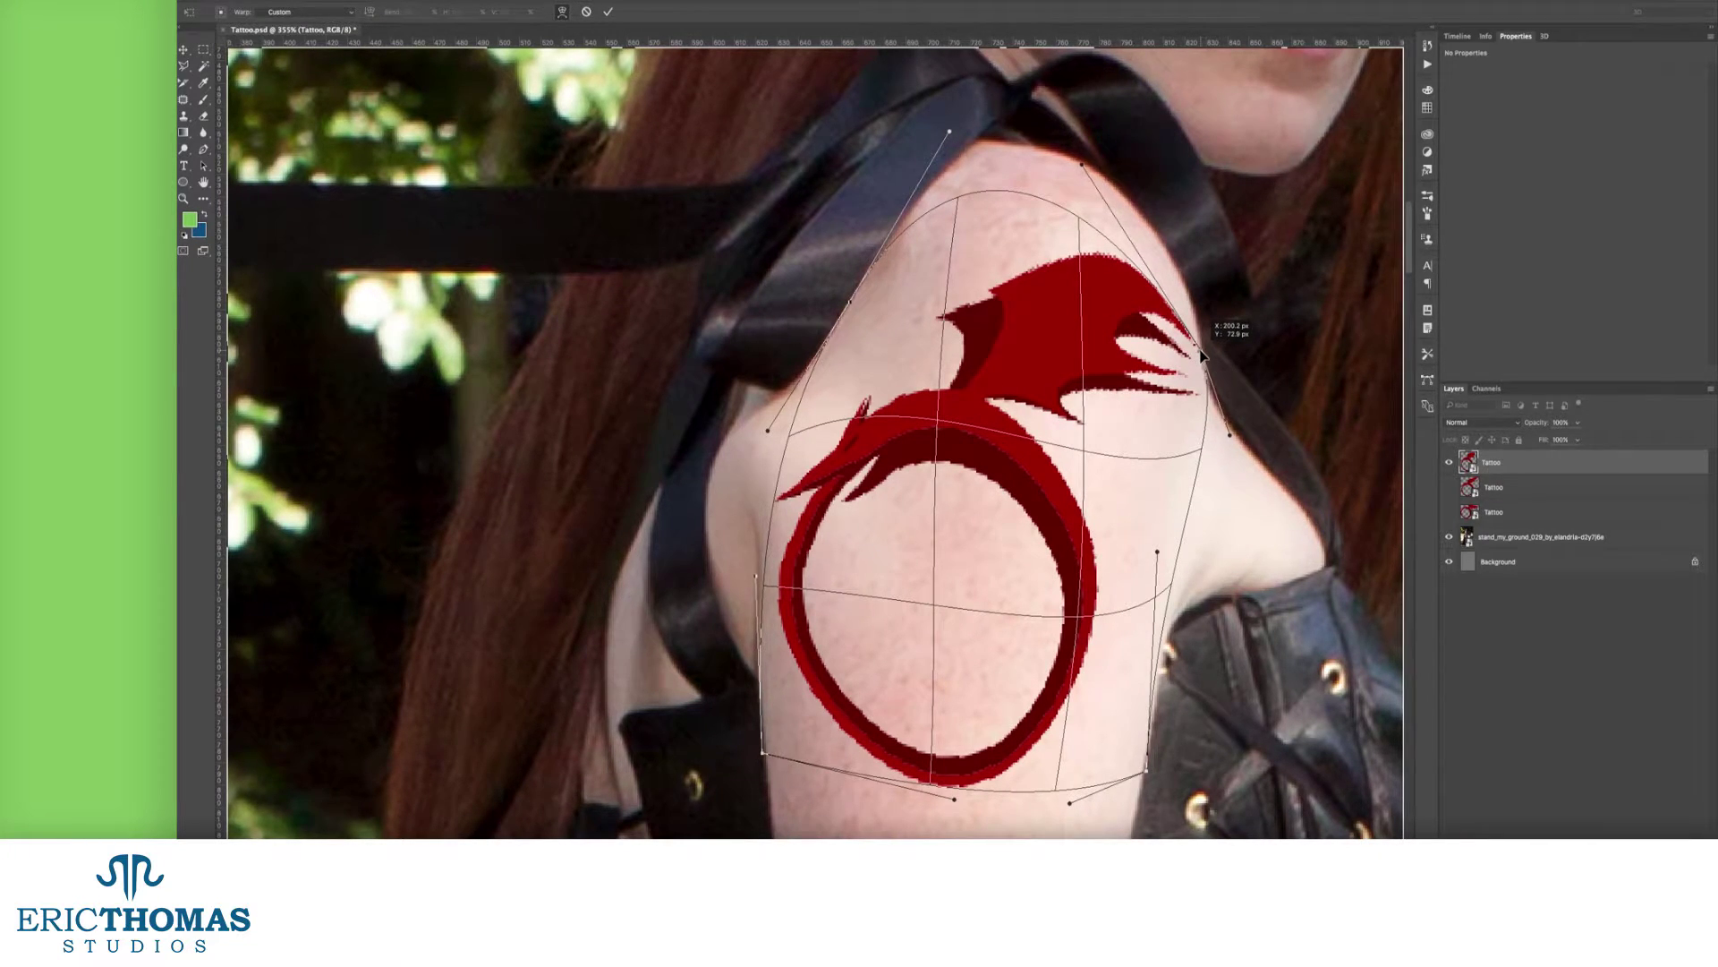
pyautogui.moveTo(1080, 167); pyautogui.dragTo(1190, 167)
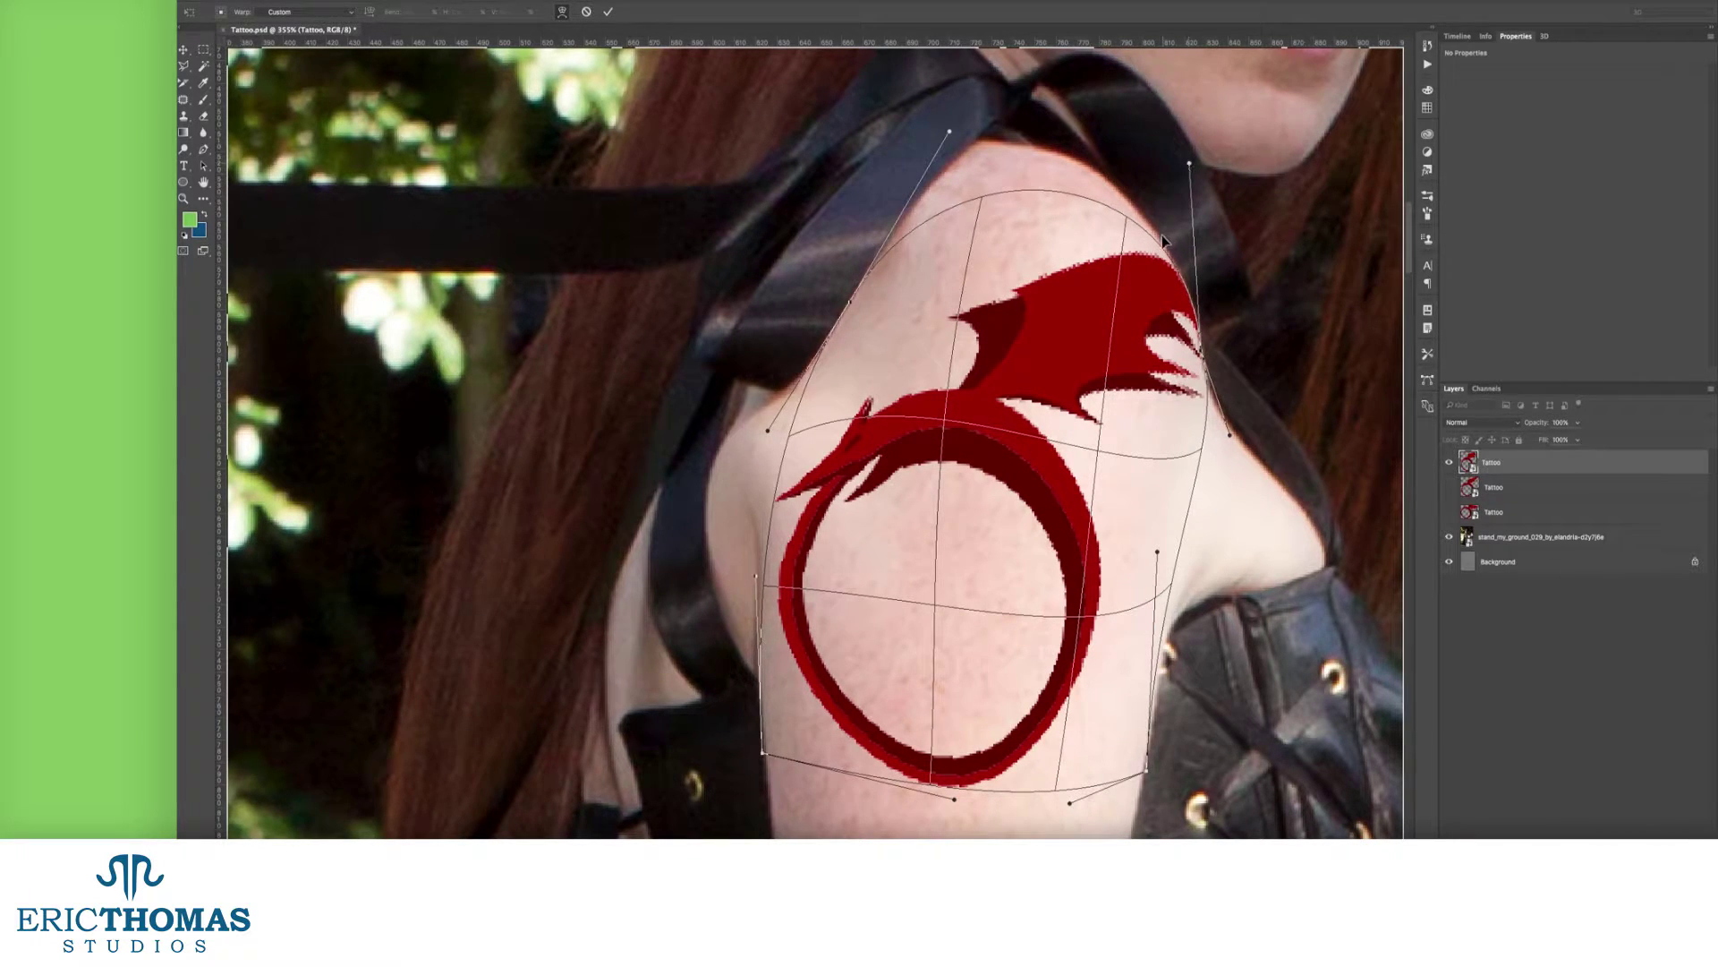
pyautogui.press('Return')
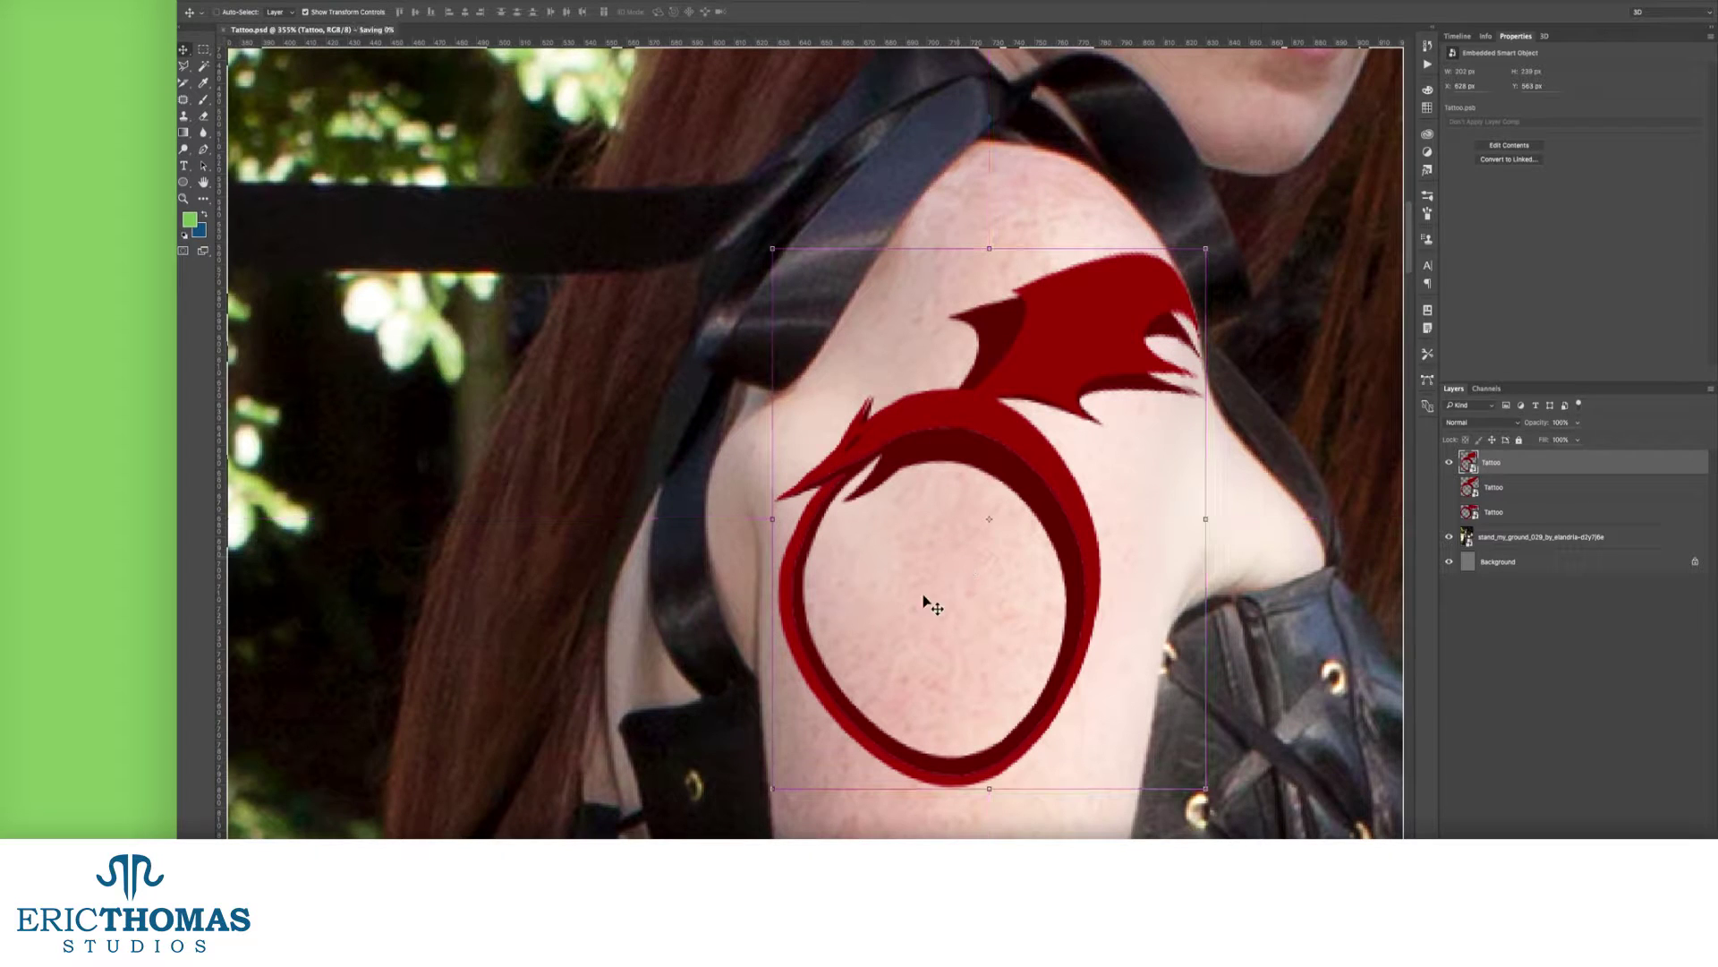
# Step: Try the Overlay and Vivid Light blend modes on the top Tattoo layer
pyautogui.click(1482, 423)
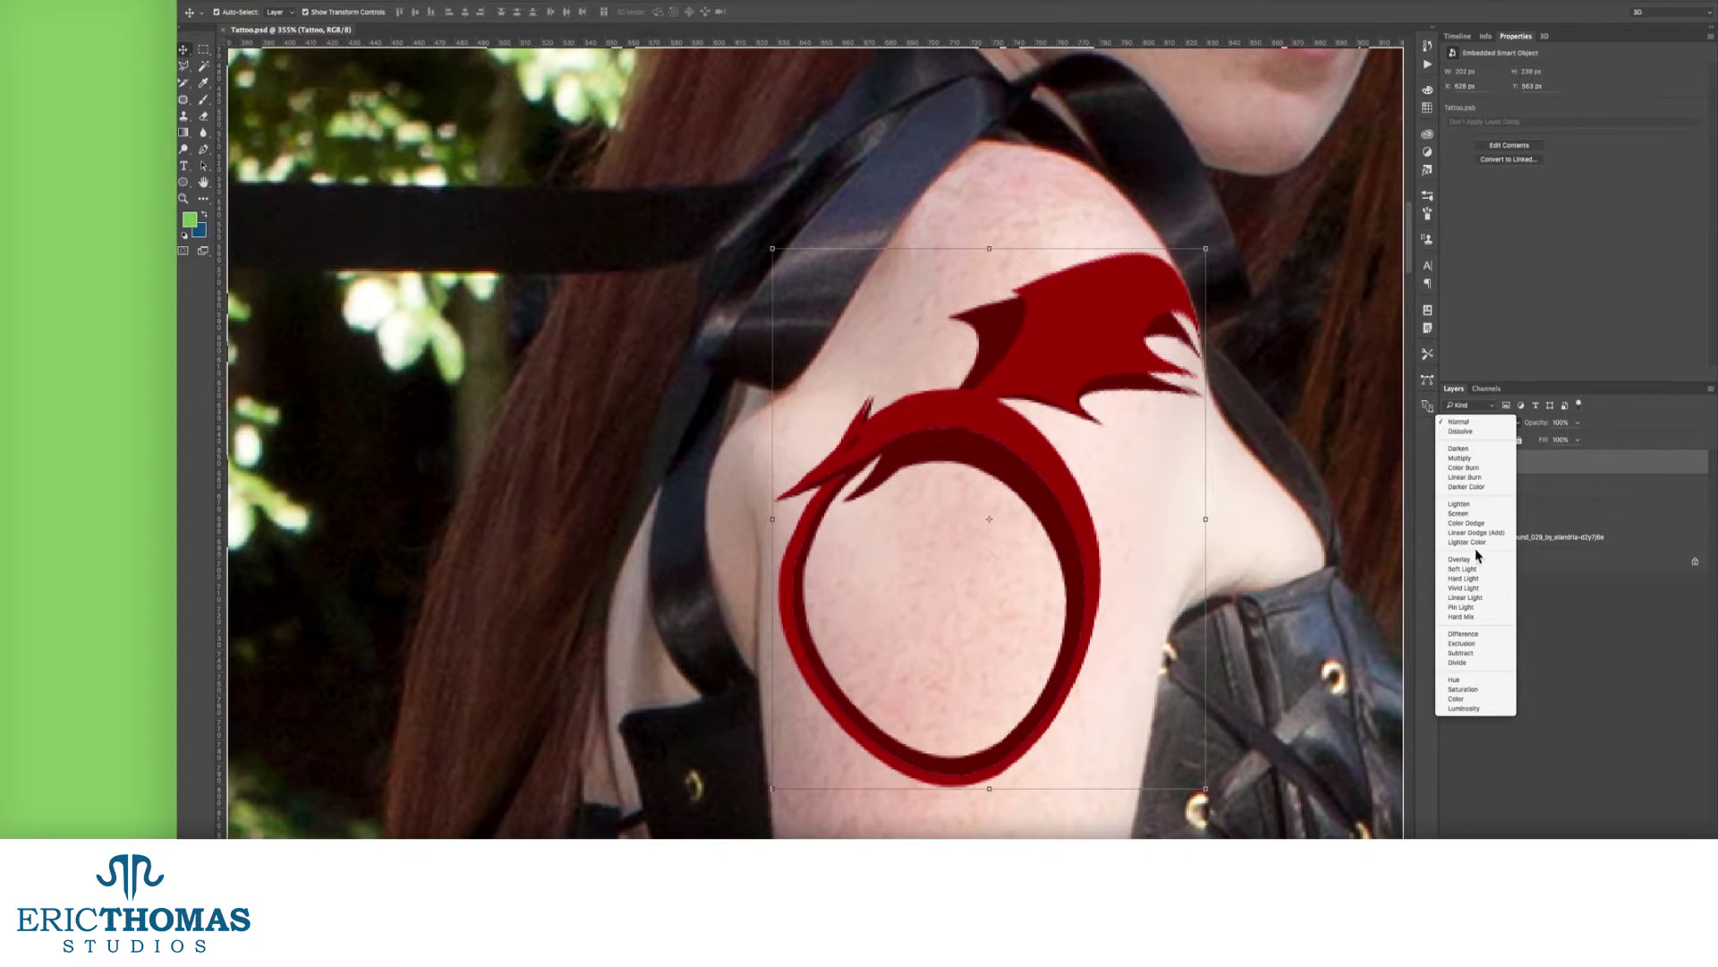
pyautogui.click(1477, 558)
pyautogui.click(1481, 422)
pyautogui.click(1475, 449)
pyautogui.hscroll(2, 815, 443)
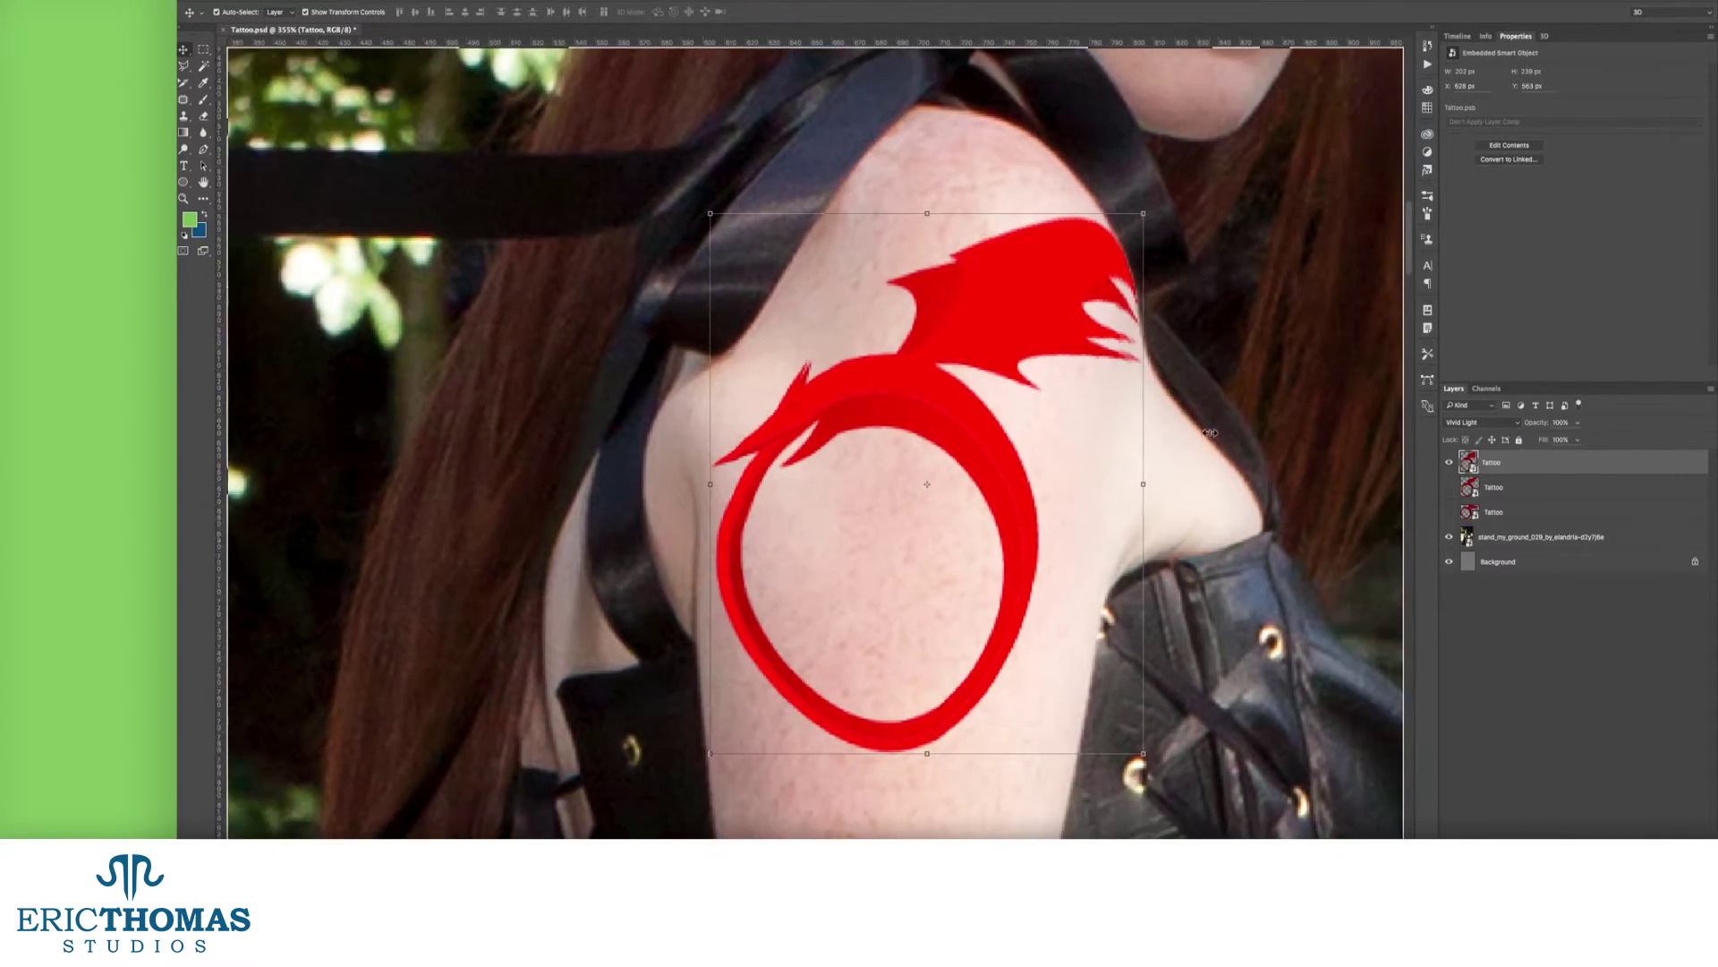
pyautogui.click(1481, 423)
pyautogui.click(1481, 411)
# Step: Try several more blend modes on the top Tattoo layer at reduced opacity, and bring the opacity back to 100%
pyautogui.moveTo(1540, 427); pyautogui.dragTo(1506, 427)
pyautogui.click(1481, 422)
pyautogui.click(1461, 451)
pyautogui.click(1481, 422)
pyautogui.click(1468, 432)
pyautogui.click(1472, 422)
pyautogui.click(1480, 264)
pyautogui.click(1473, 424)
pyautogui.click(1461, 386)
pyautogui.moveTo(1538, 424); pyautogui.dragTo(1594, 442)
# Step: Set the top Tattoo layer's blend mode to Multiply and lower its opacity so the skin texture shows through
pyautogui.click(1477, 423)
pyautogui.click(1460, 457)
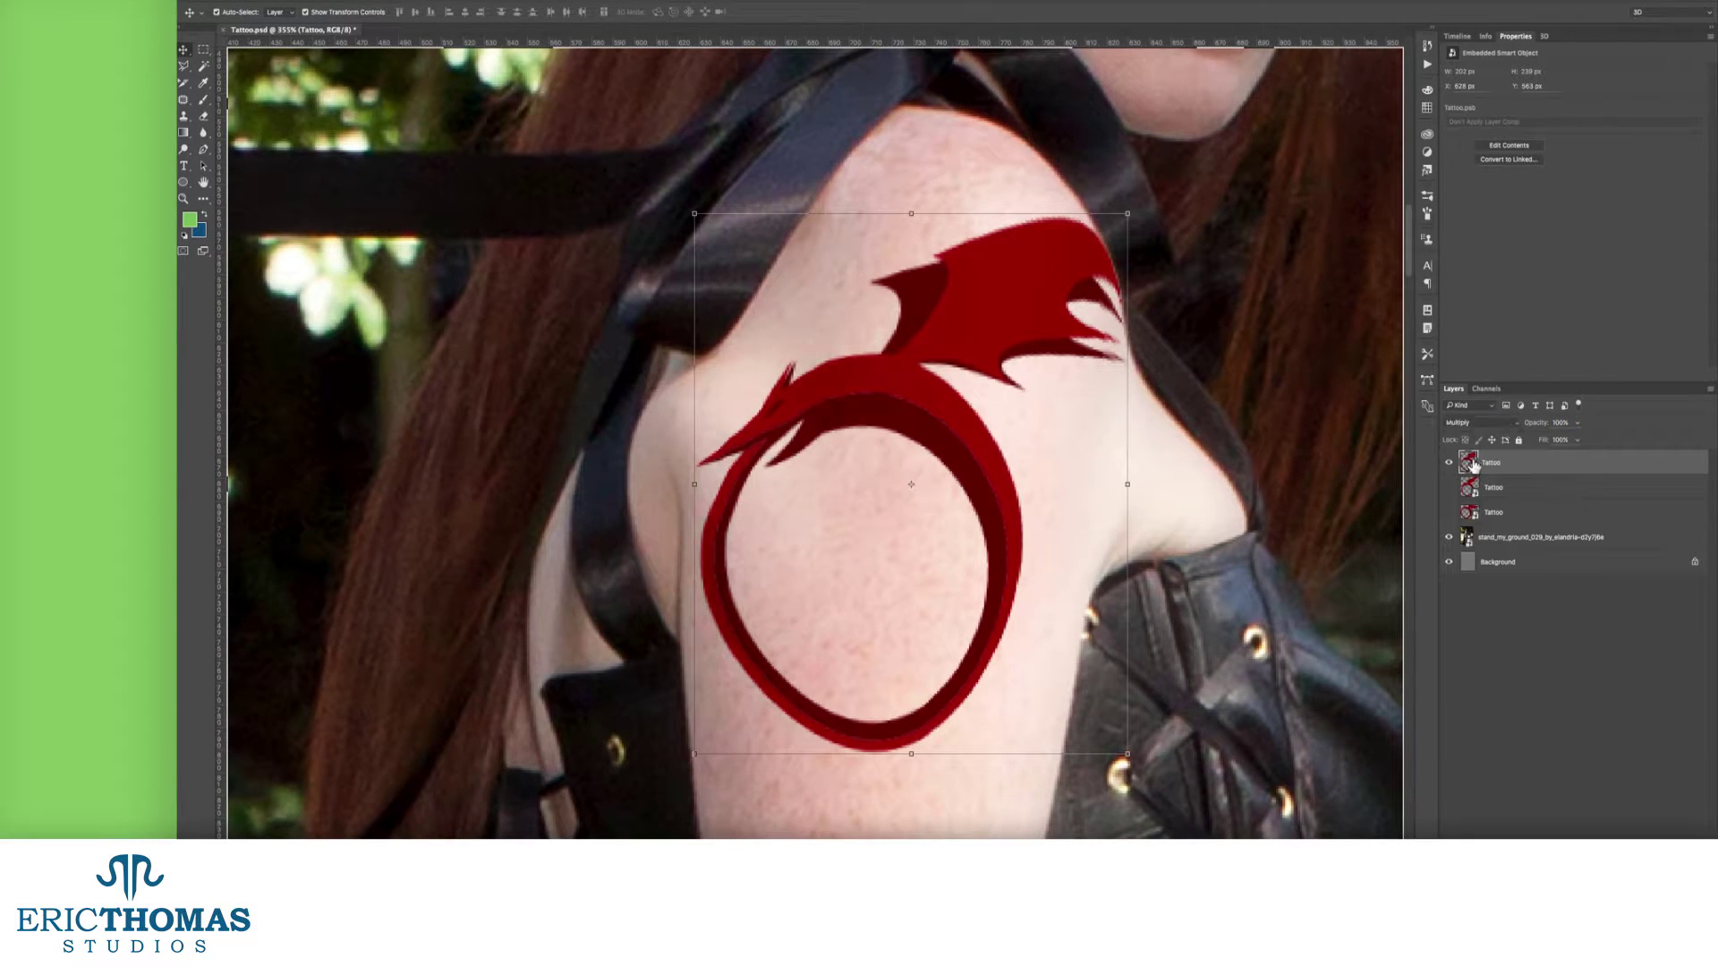
pyautogui.moveTo(1533, 427); pyautogui.dragTo(1512, 428)
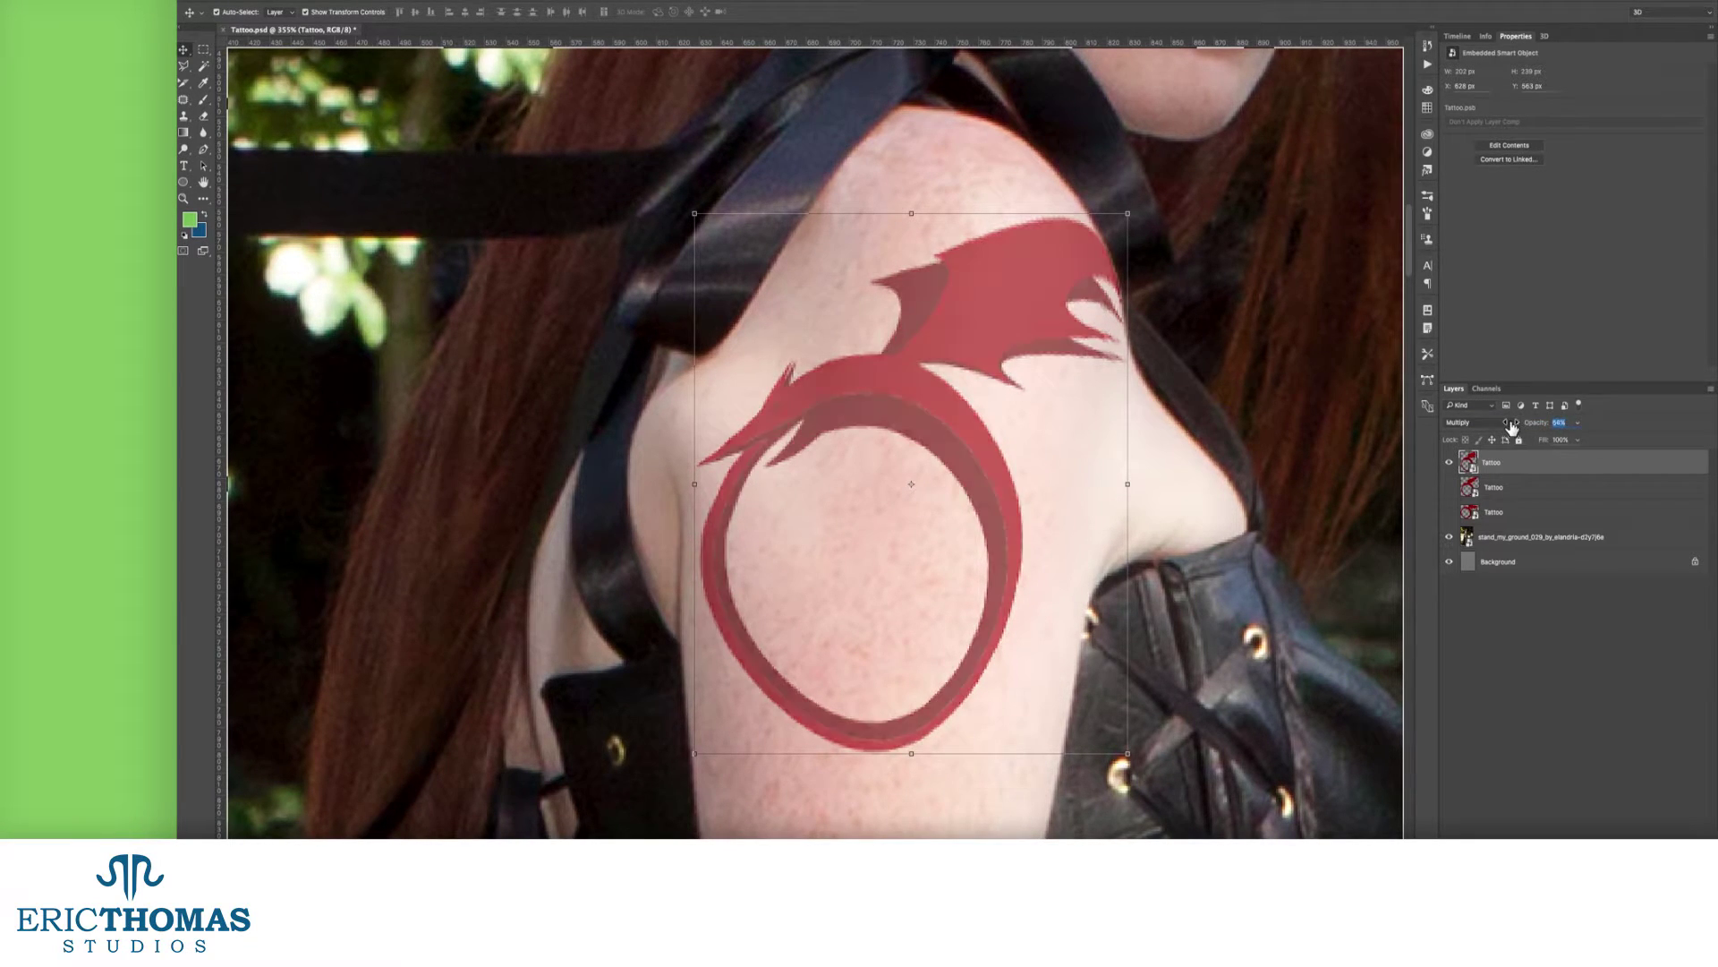
pyautogui.click(1061, 609)
# Step: Compare the arm with and without the tattoo, and set the top Tattoo layer's opacity to 71%
pyautogui.click(1449, 462)
pyautogui.click(1449, 462)
pyautogui.click(1449, 462)
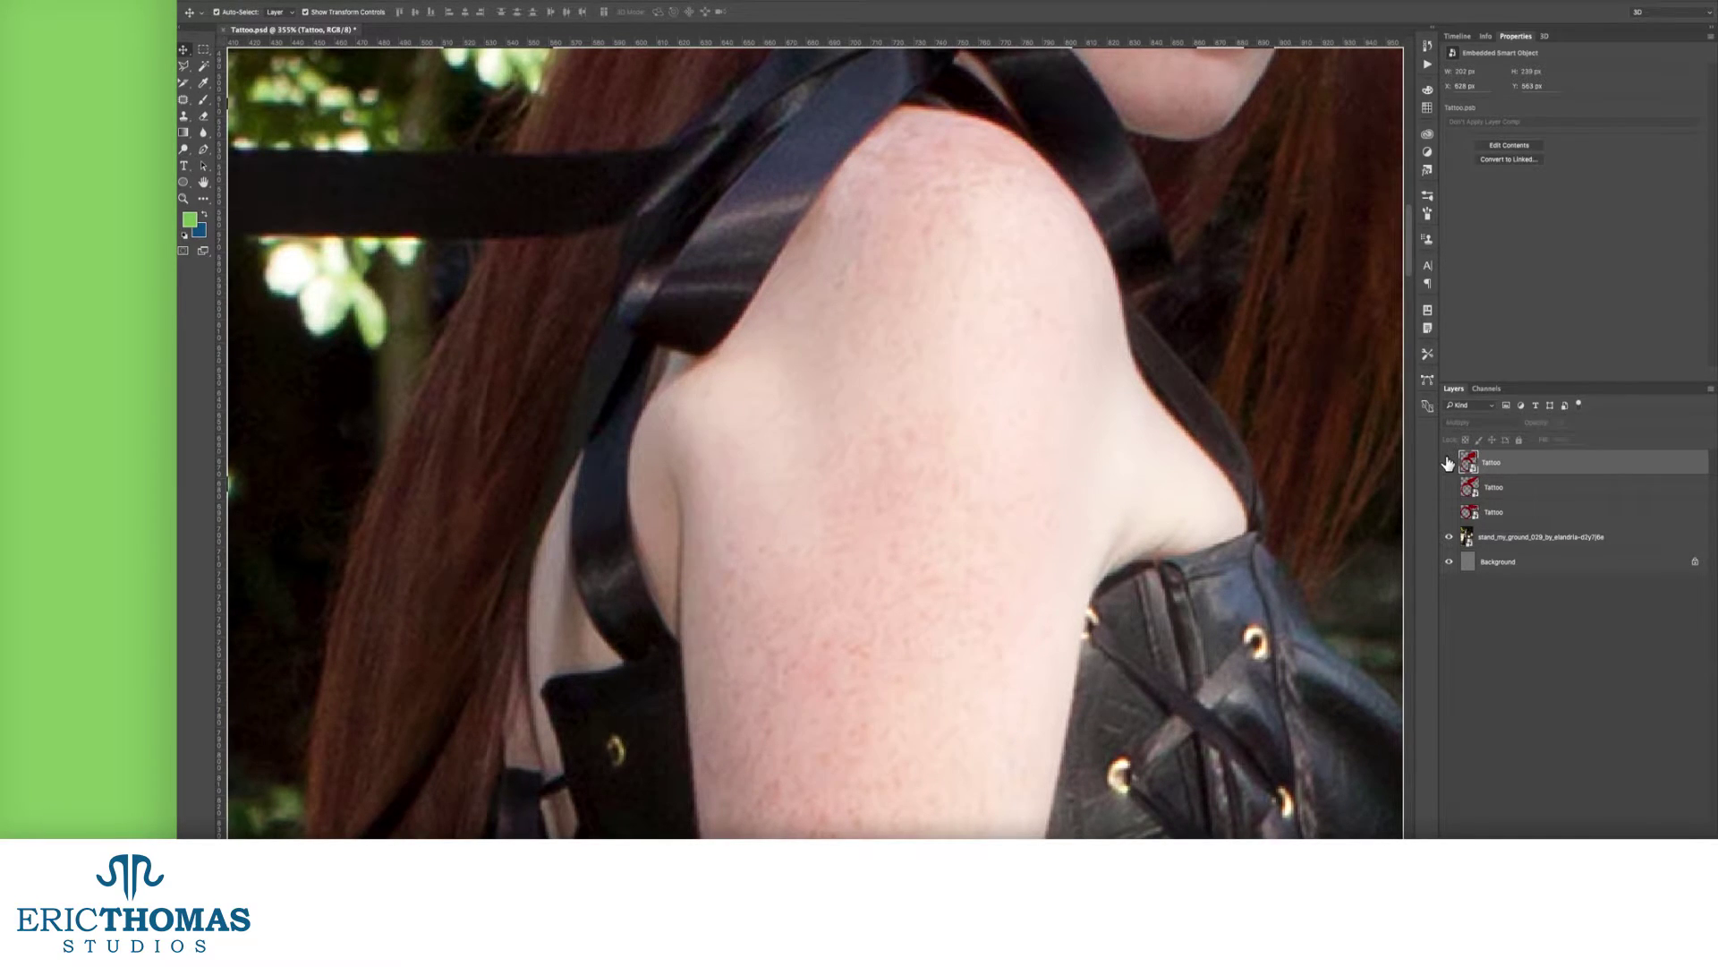
pyautogui.click(1449, 462)
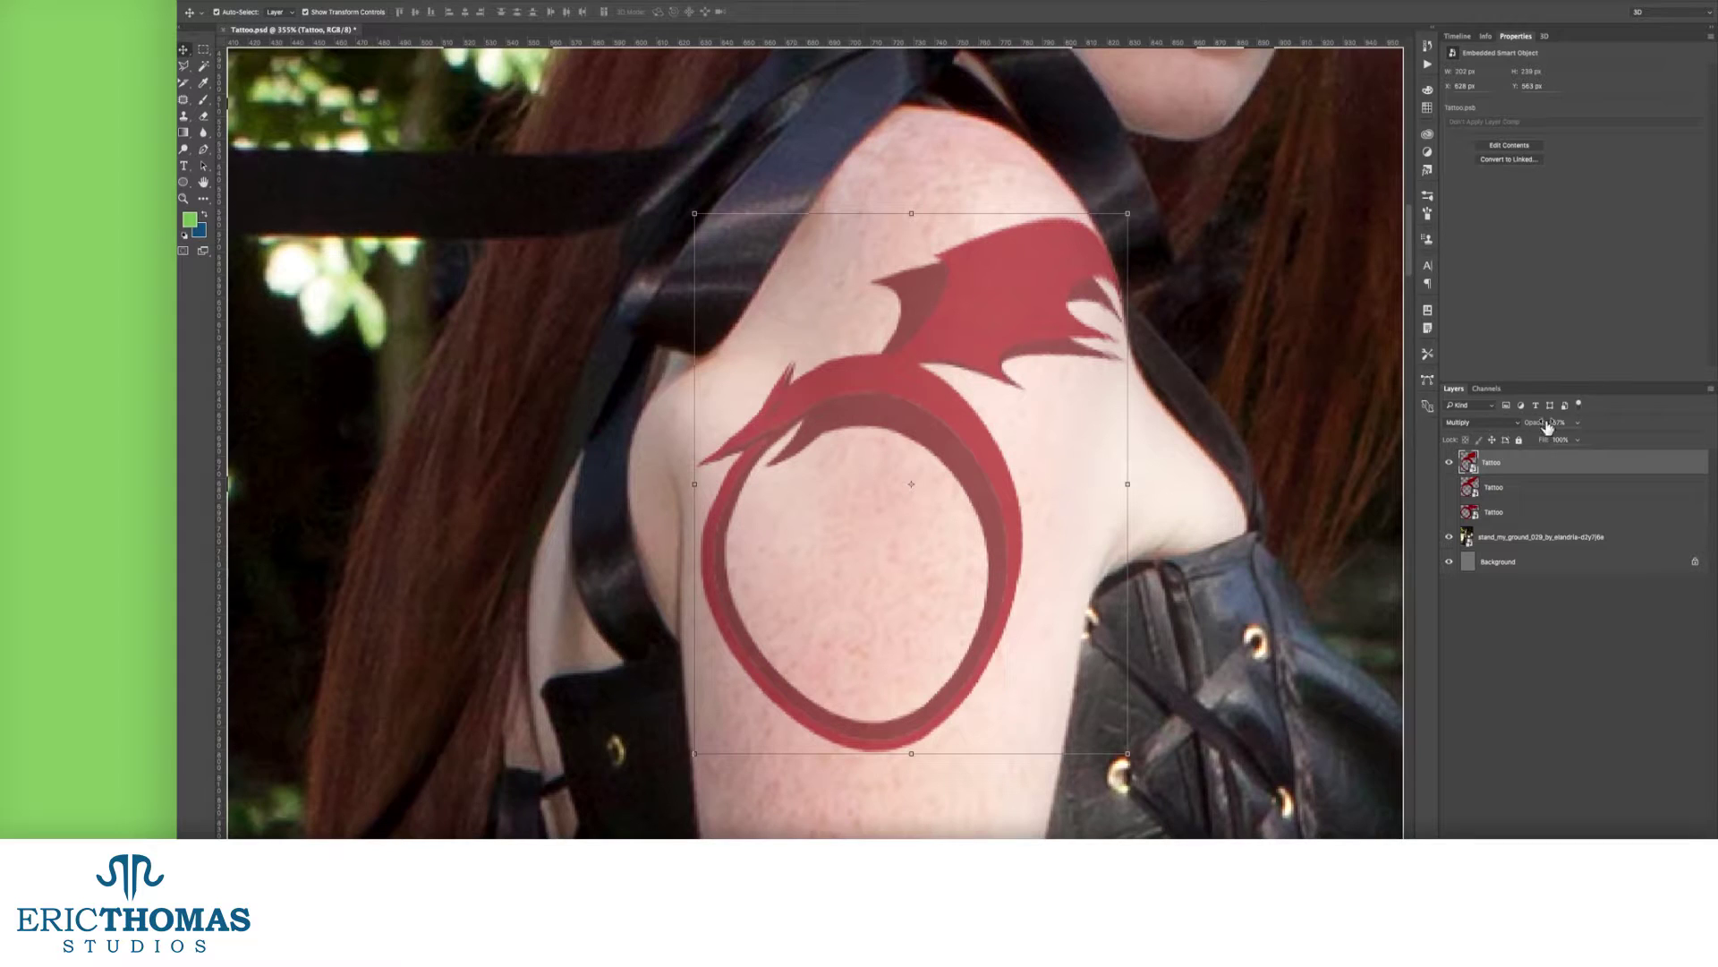
pyautogui.moveTo(1541, 428); pyautogui.dragTo(1553, 428)
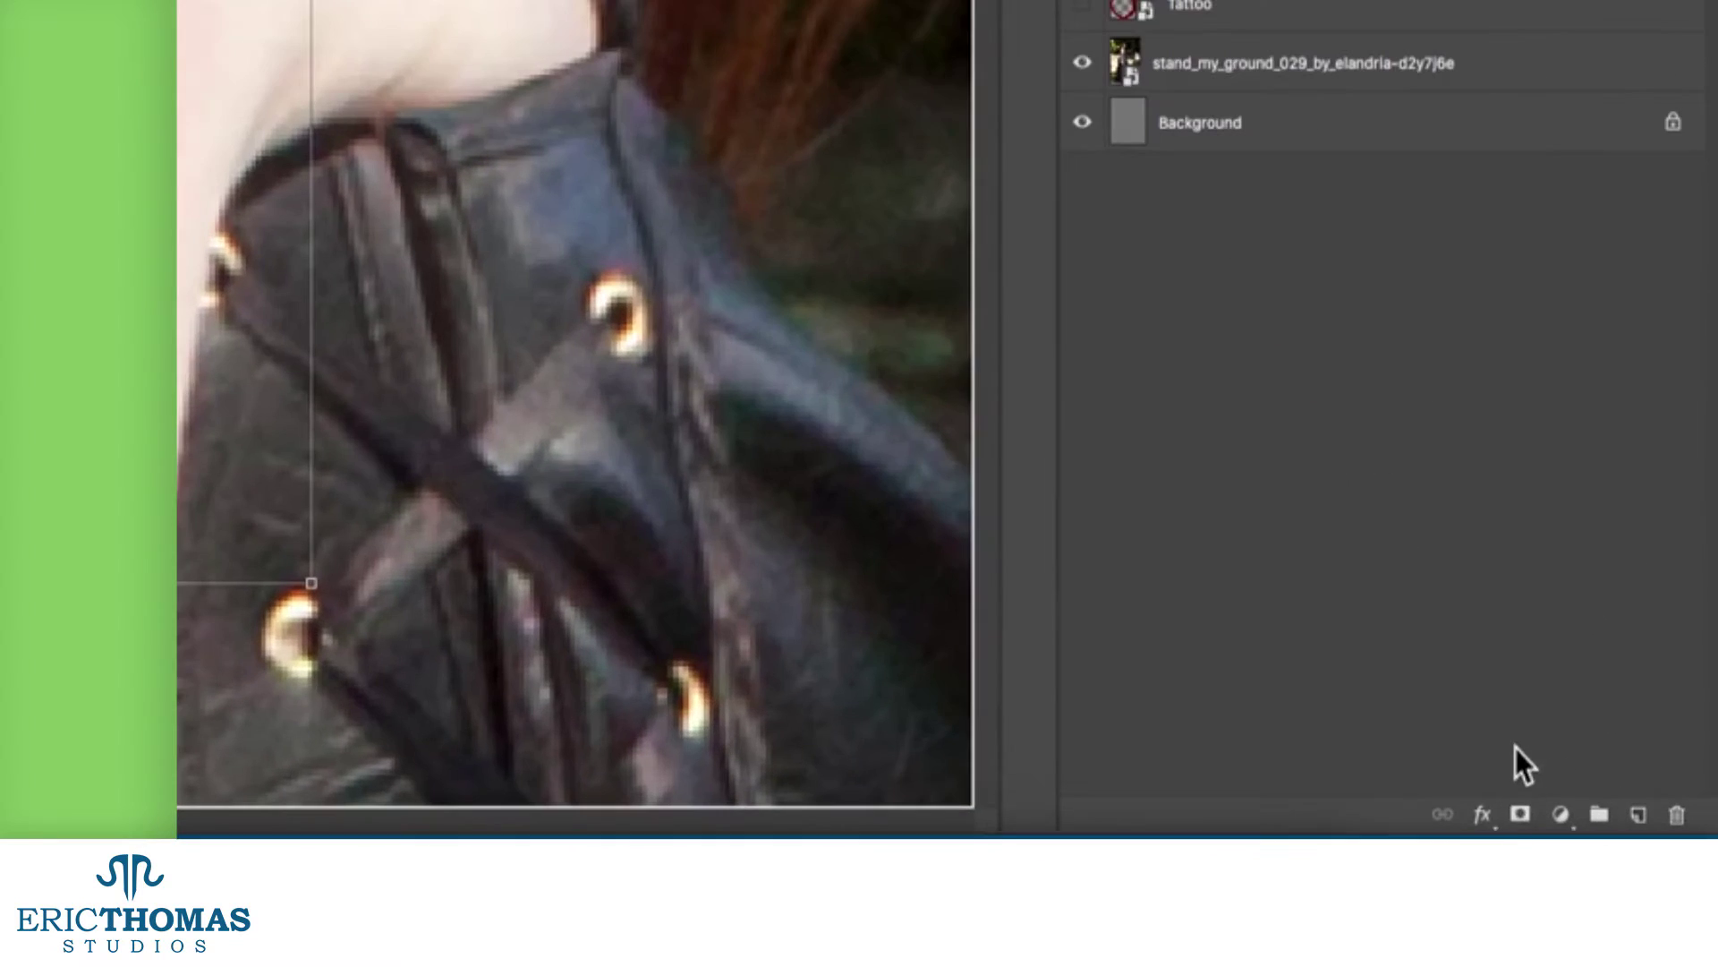
# Step: Add a layer mask to the top Tattoo layer and make the mask active
pyautogui.click(1519, 816)
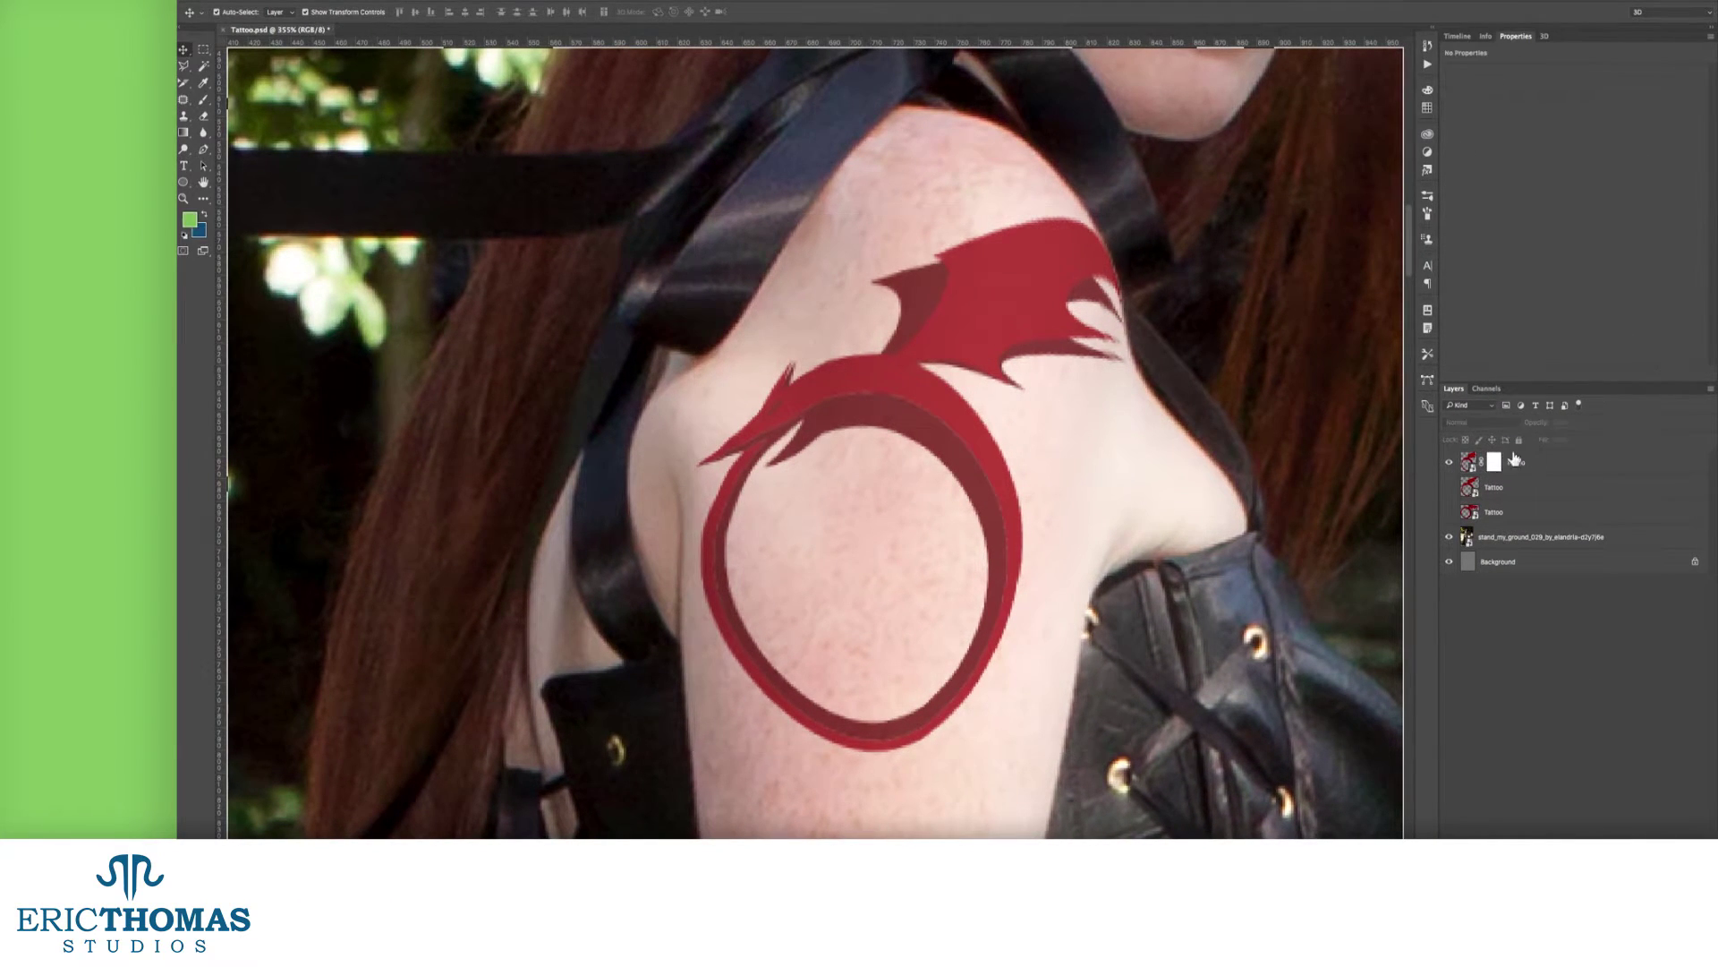
pyautogui.click(1514, 458)
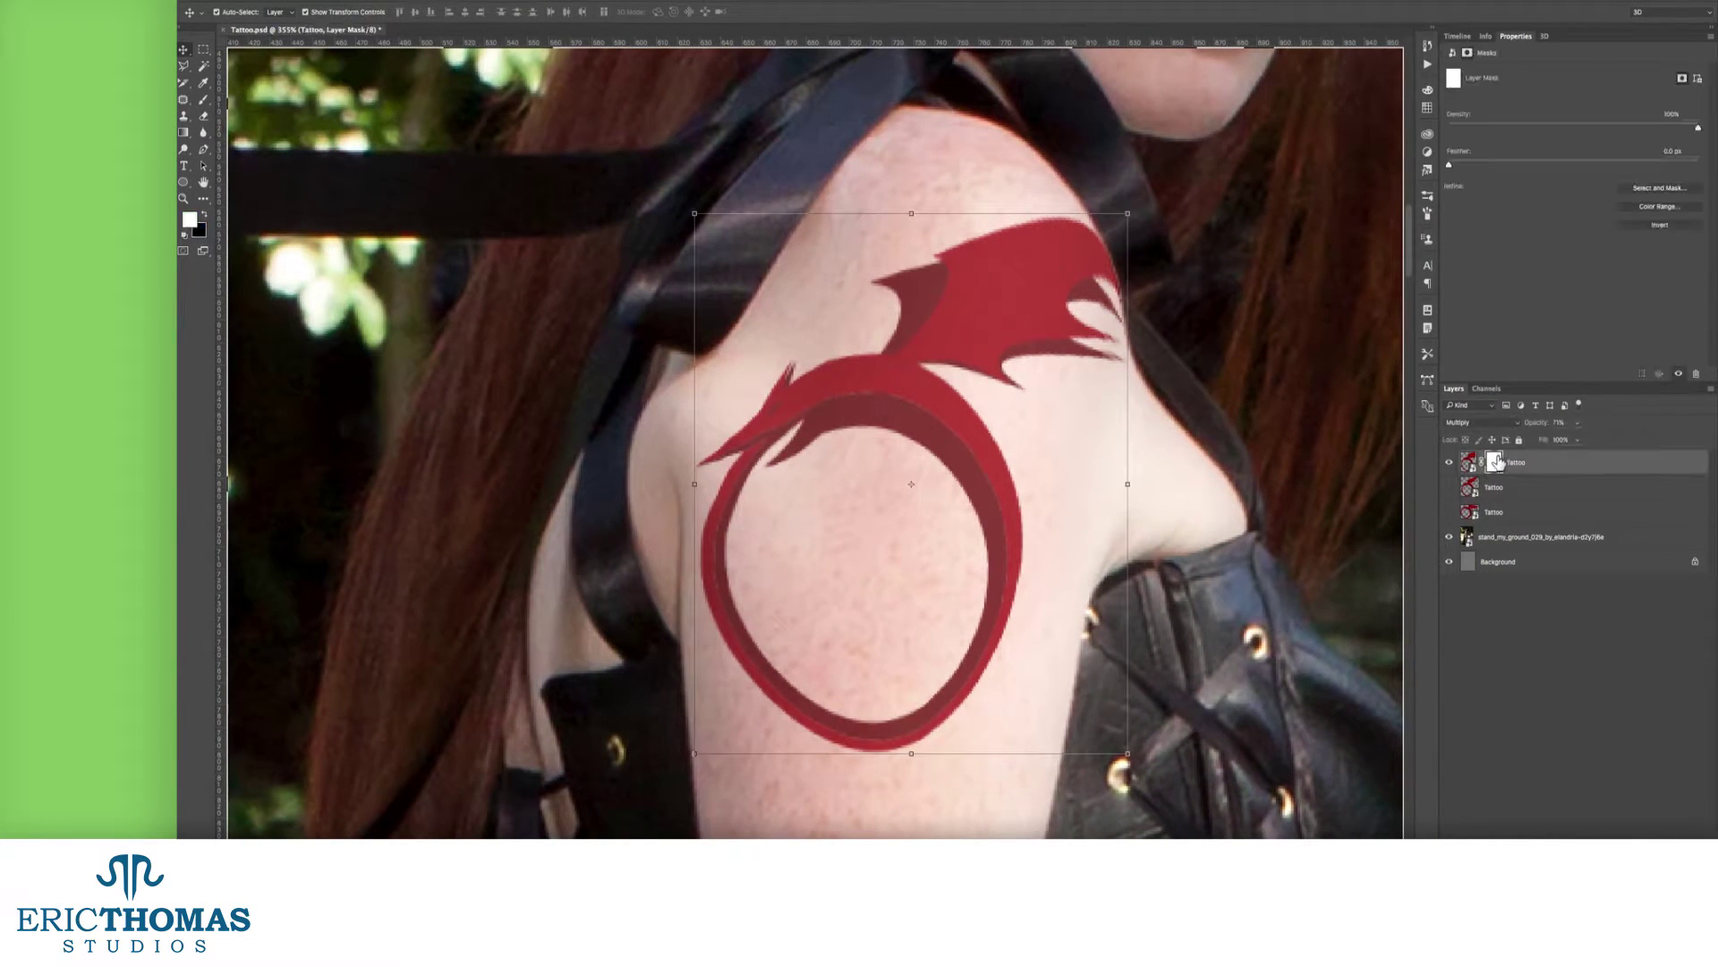
# Step: Hide the inner part of the dragon's wing by painting black on the layer mask with an enlarged brush
pyautogui.click(205, 103)
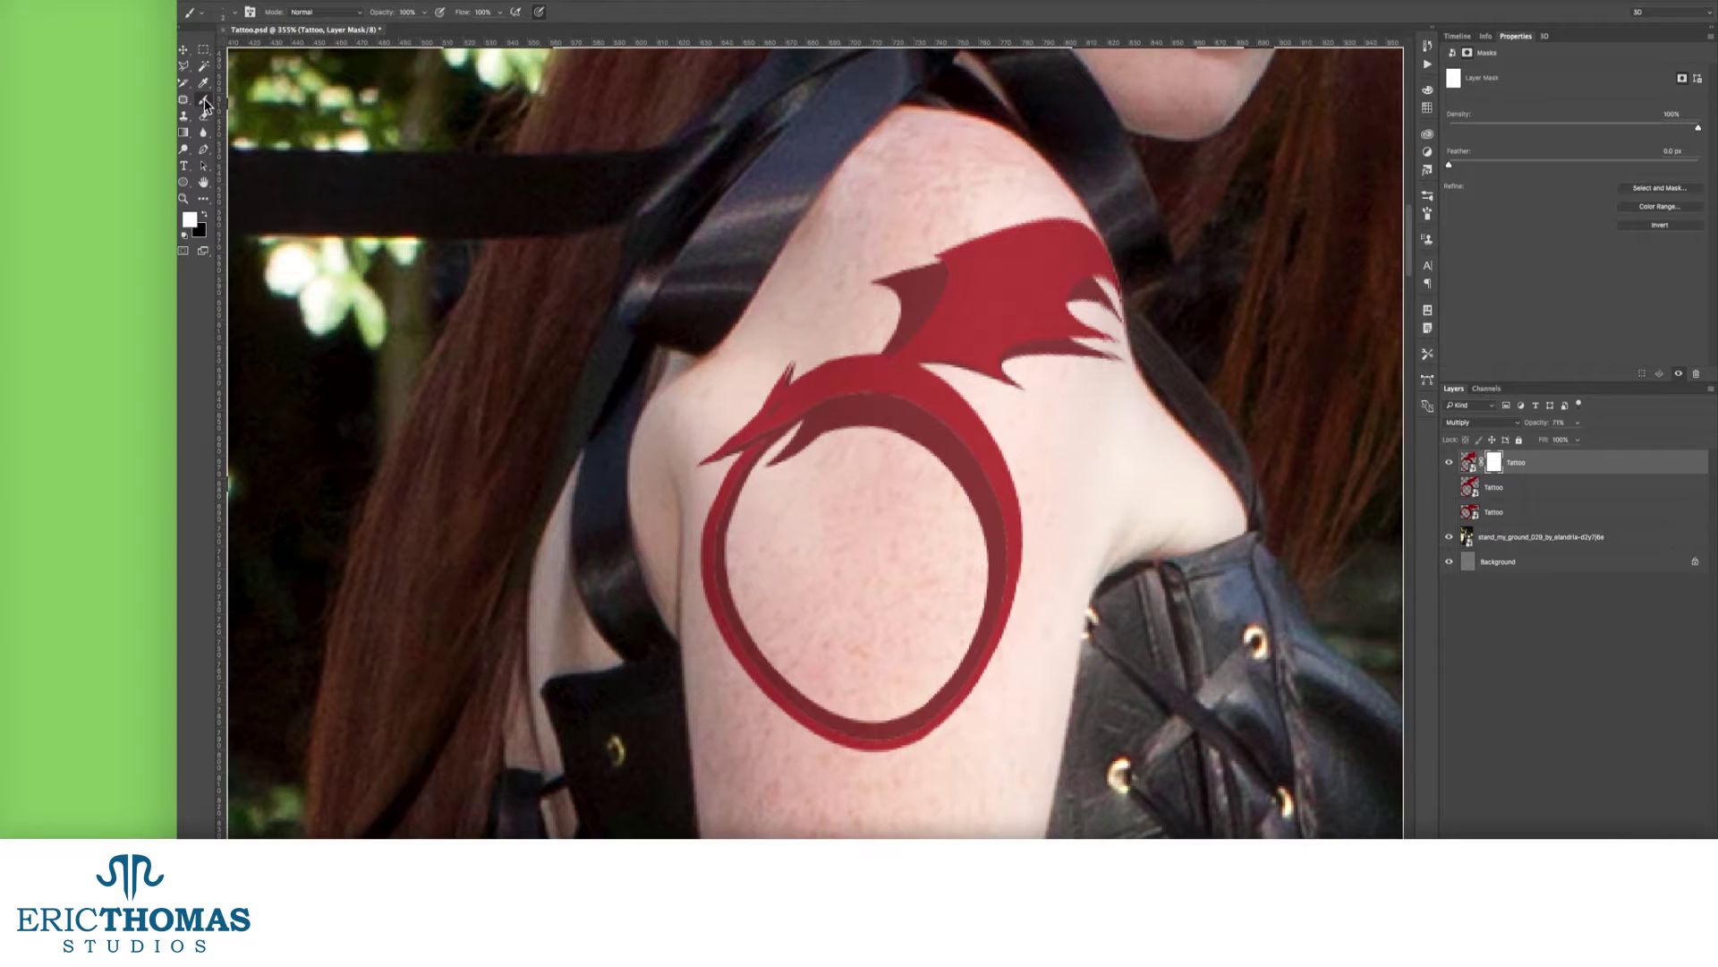
pyautogui.press('x')
pyautogui.press(']')
pyautogui.press(']')
pyautogui.press(']')
pyautogui.press(']')
pyautogui.press(']')
pyautogui.press(']')
pyautogui.press(']')
pyautogui.press(']')
pyautogui.press(']')
pyautogui.press(']')
pyautogui.press(']')
pyautogui.press(']')
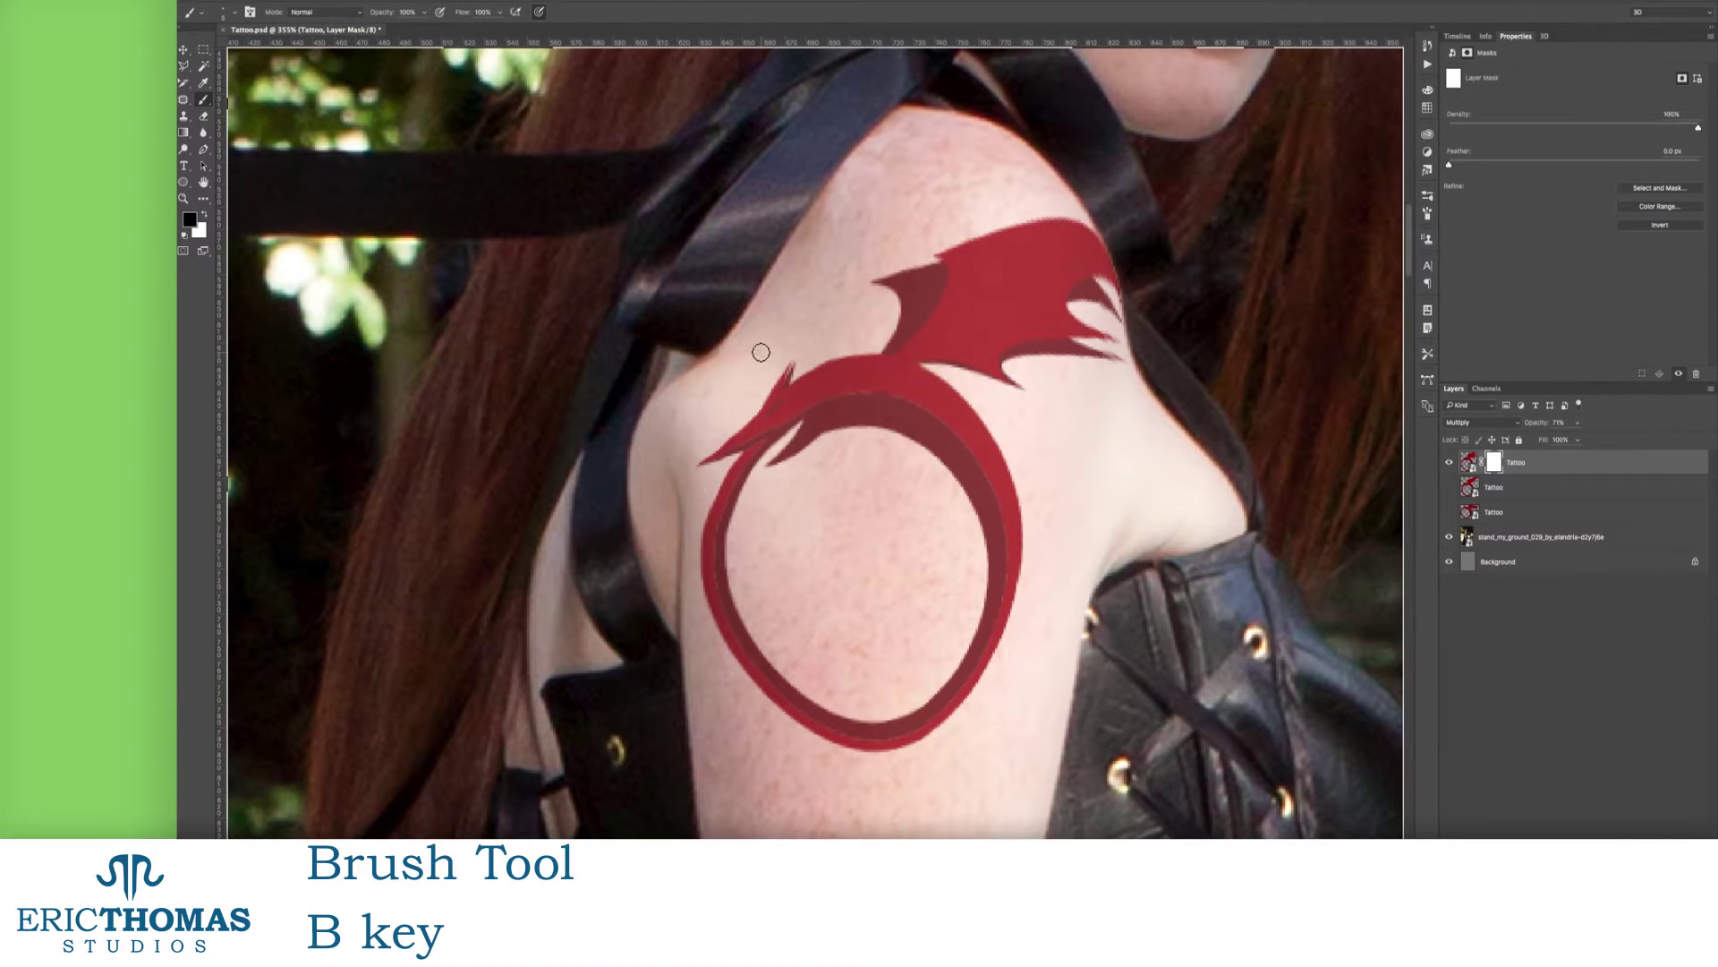
pyautogui.moveTo(886, 240); pyautogui.dragTo(972, 328)
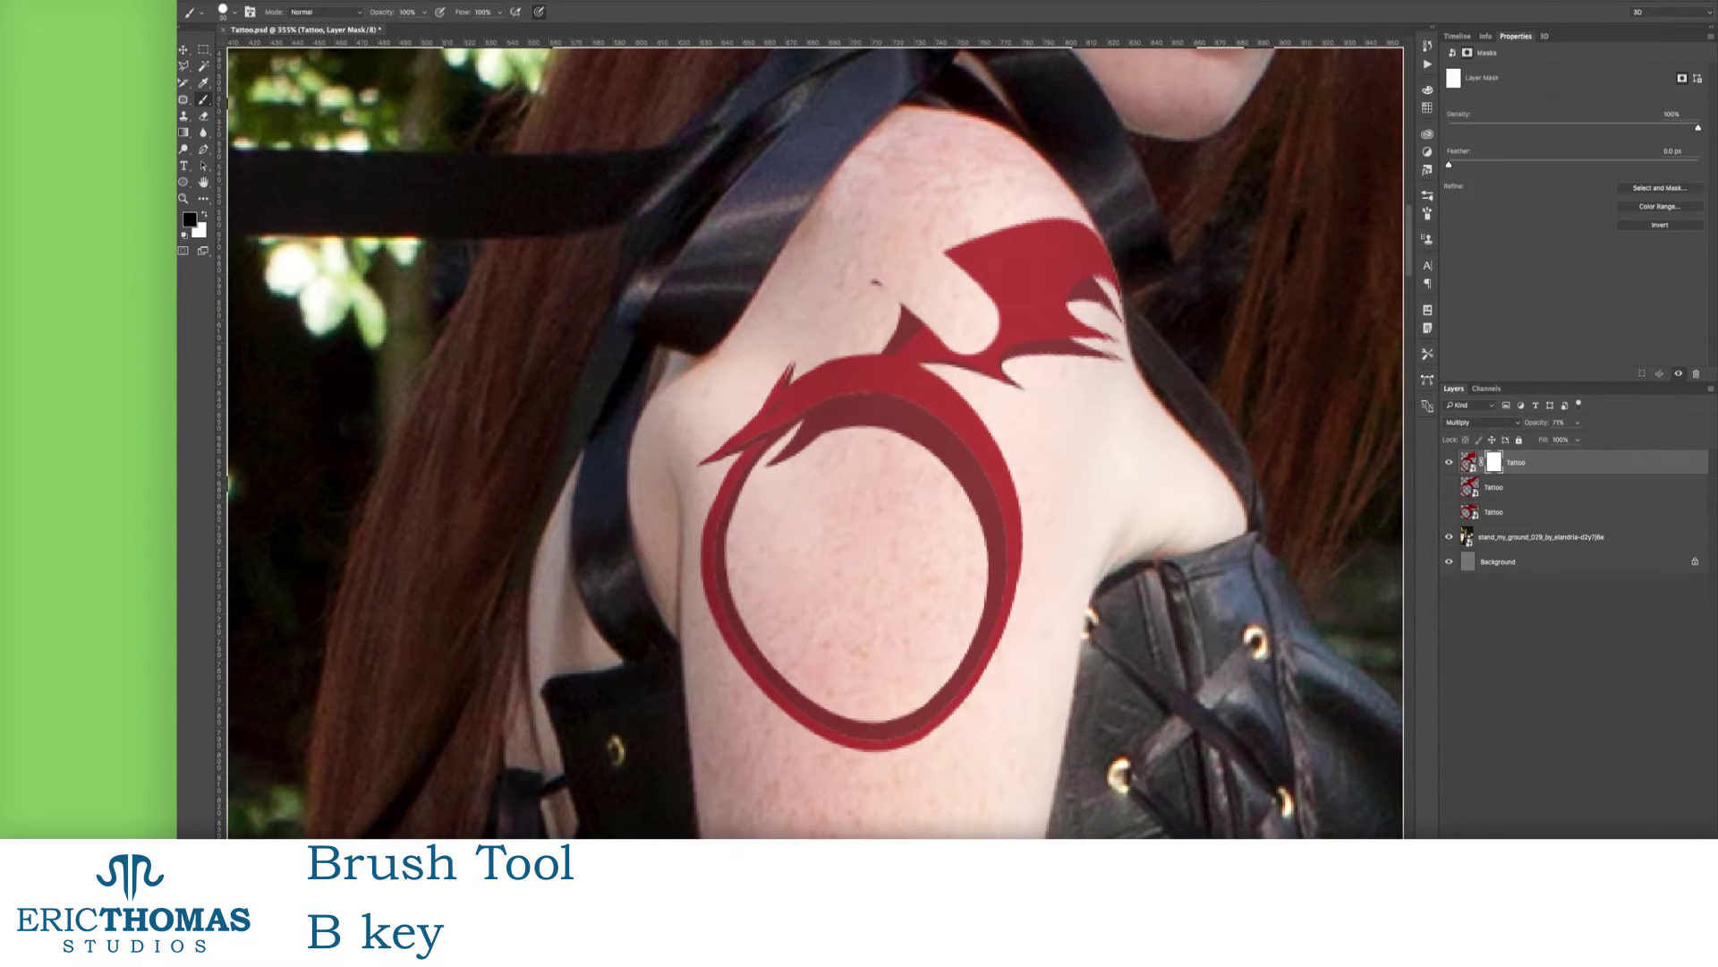
# Step: Restore the hidden part of the wing with white on the mask, and paint black over its middle
pyautogui.press('x')
pyautogui.moveTo(992, 343)
pyautogui.mouseDown()
pyautogui.moveTo(921, 296)
pyautogui.moveTo(971, 318)
pyautogui.moveTo(962, 367)
pyautogui.mouseUp()
pyautogui.press('x')
pyautogui.moveTo(990, 220); pyautogui.dragTo(1007, 268)
pyautogui.moveTo(1014, 387); pyautogui.dragTo(974, 368)
# Step: Mask out a vertical strip of the wing and the dragon's head, and set the top Tattoo layer's opacity to 55%
pyautogui.moveTo(1529, 425); pyautogui.dragTo(1469, 425)
pyautogui.moveTo(976, 278); pyautogui.dragTo(1039, 357)
pyautogui.moveTo(790, 387); pyautogui.dragTo(764, 437)
pyautogui.moveTo(1047, 266); pyautogui.dragTo(1047, 240)
pyautogui.moveTo(959, 401); pyautogui.dragTo(959, 460)
pyautogui.press('5')
pyautogui.press('5')
# Step: Lower the layer mask's density so the masked areas partly show through, and add a slight feather to soften their edges
pyautogui.click(1476, 462)
pyautogui.click(1490, 464)
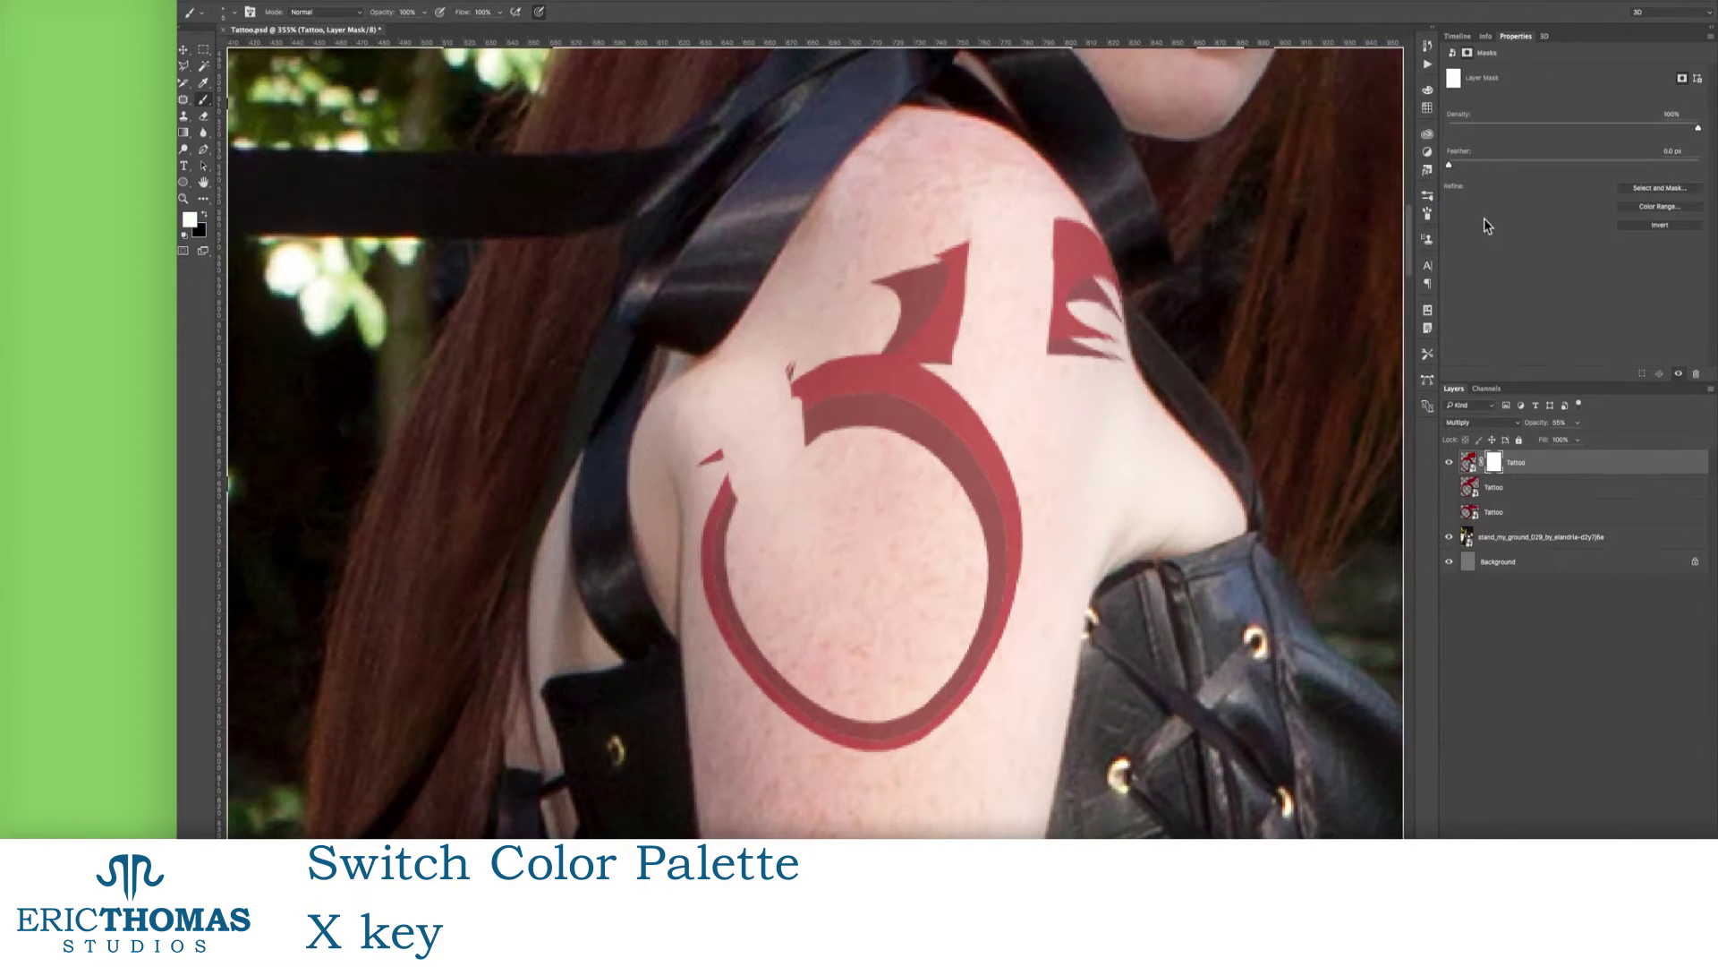
pyautogui.moveTo(1667, 128); pyautogui.dragTo(1493, 130)
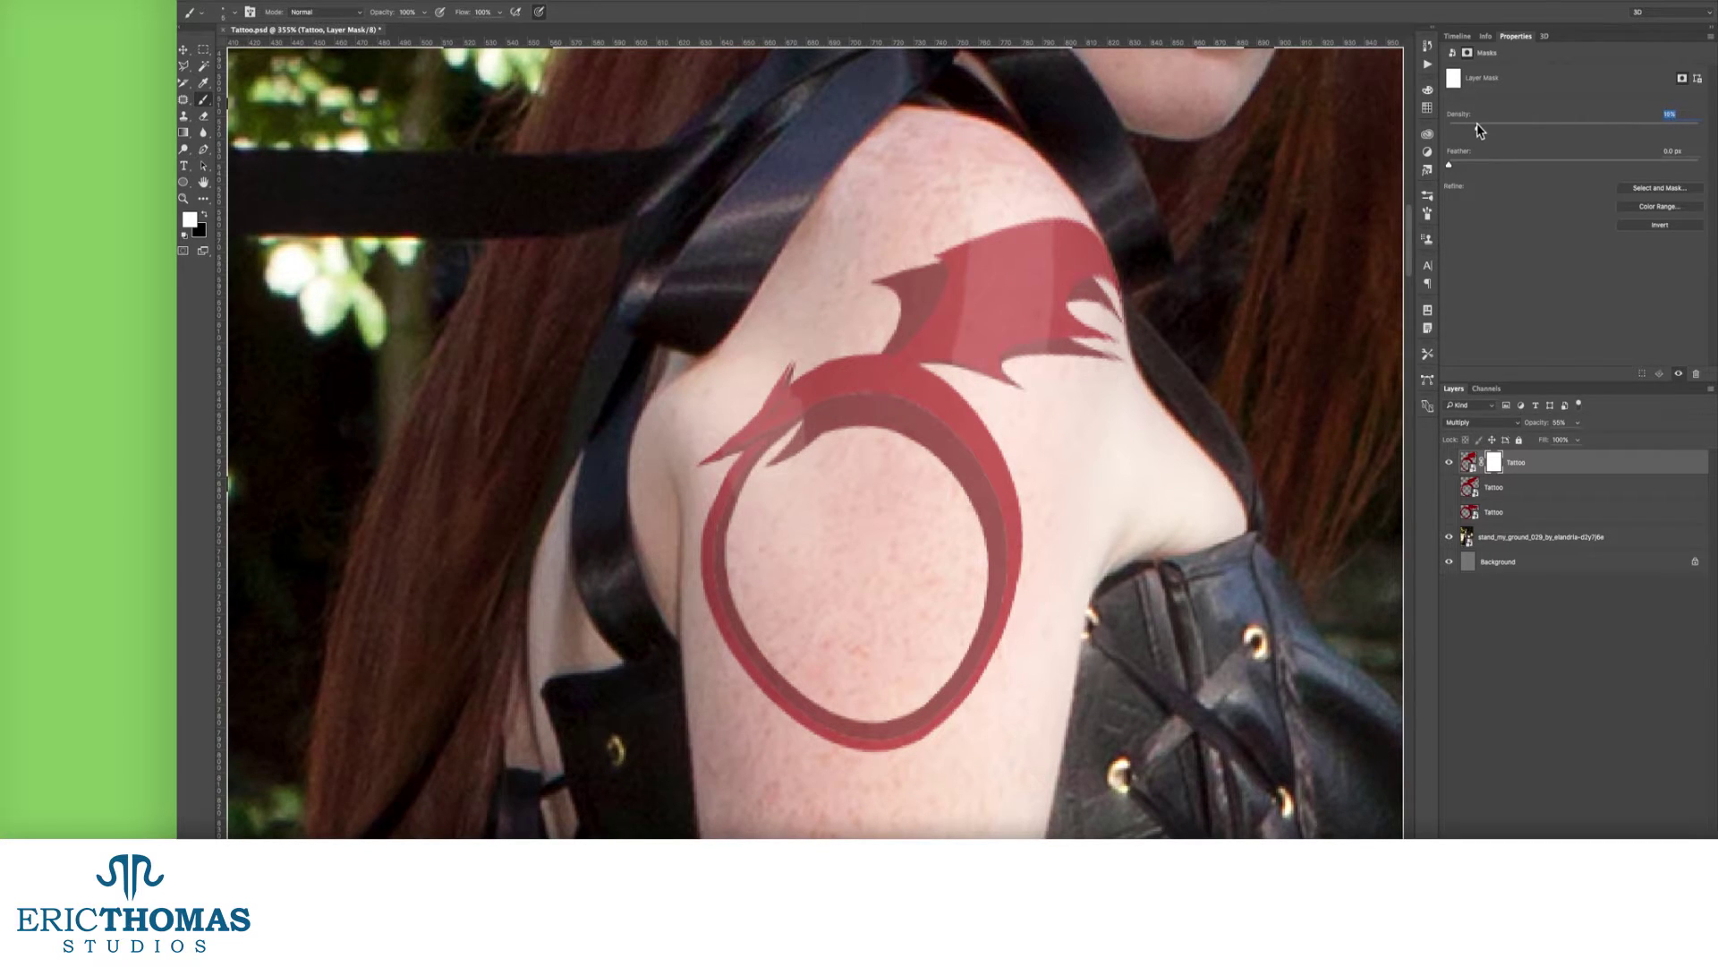
pyautogui.moveTo(1462, 162); pyautogui.dragTo(1481, 162)
# Step: Apply a Gaussian Blur smart filter with a 0.1 pixel radius to the top Tattoo layer
pyautogui.click(1689, 466)
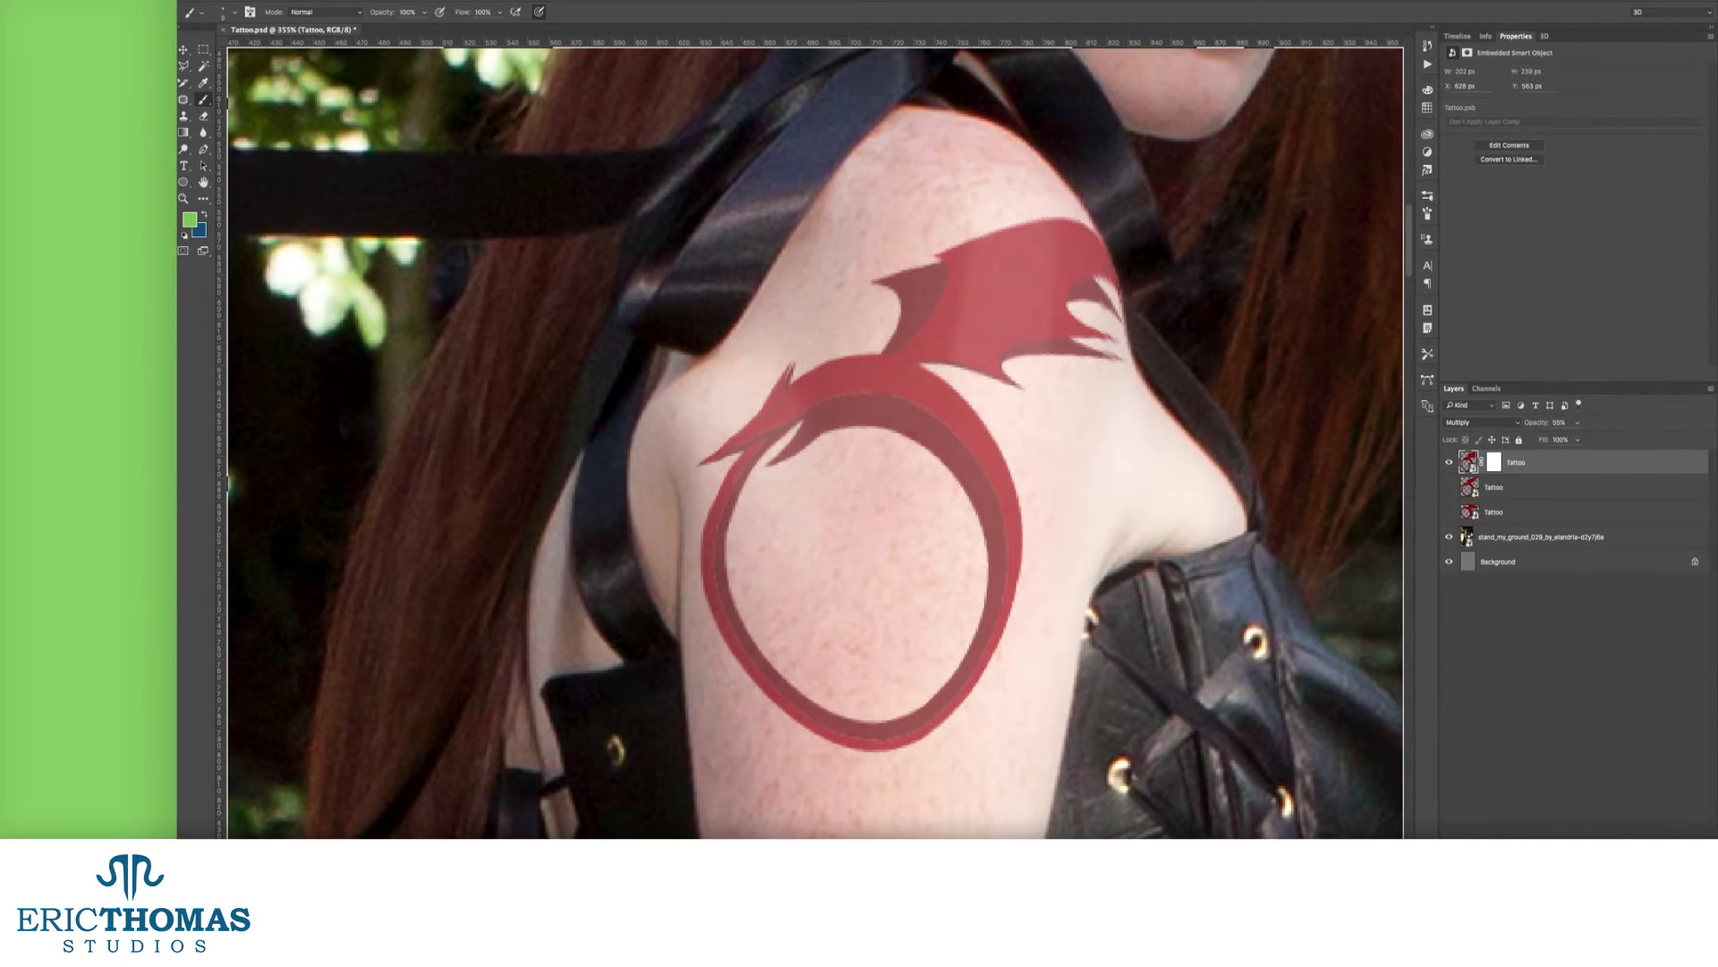
pyautogui.click(470, 2)
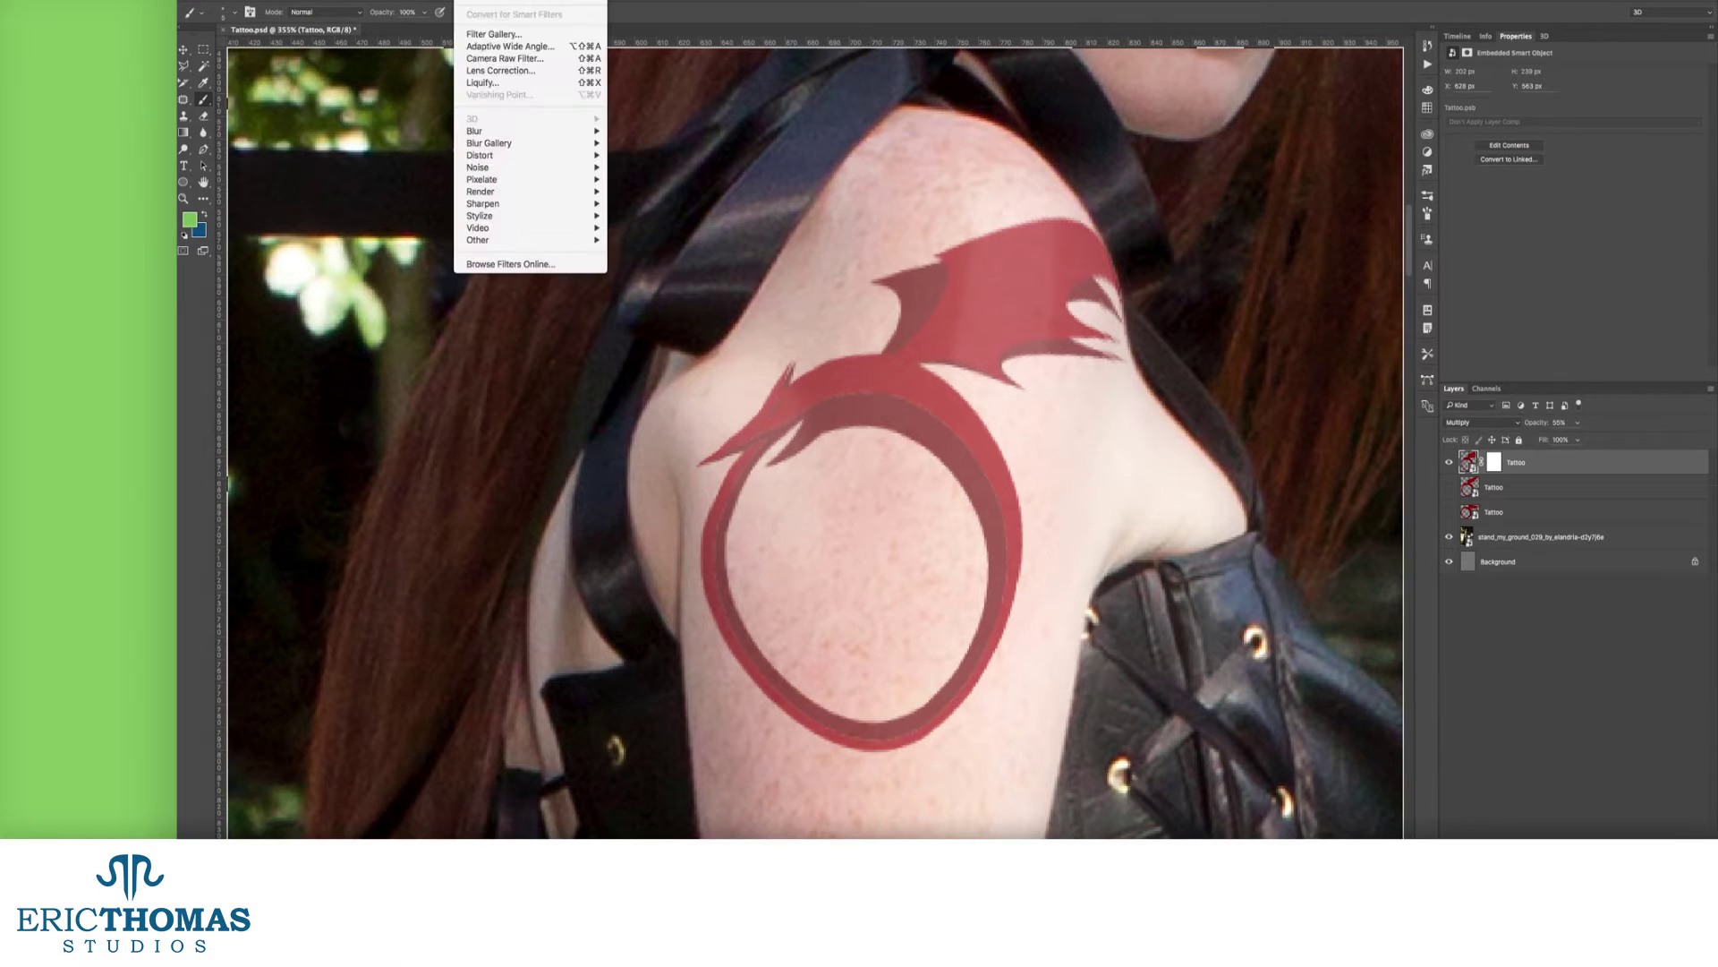
pyautogui.moveTo(516, 131)
pyautogui.click(641, 182)
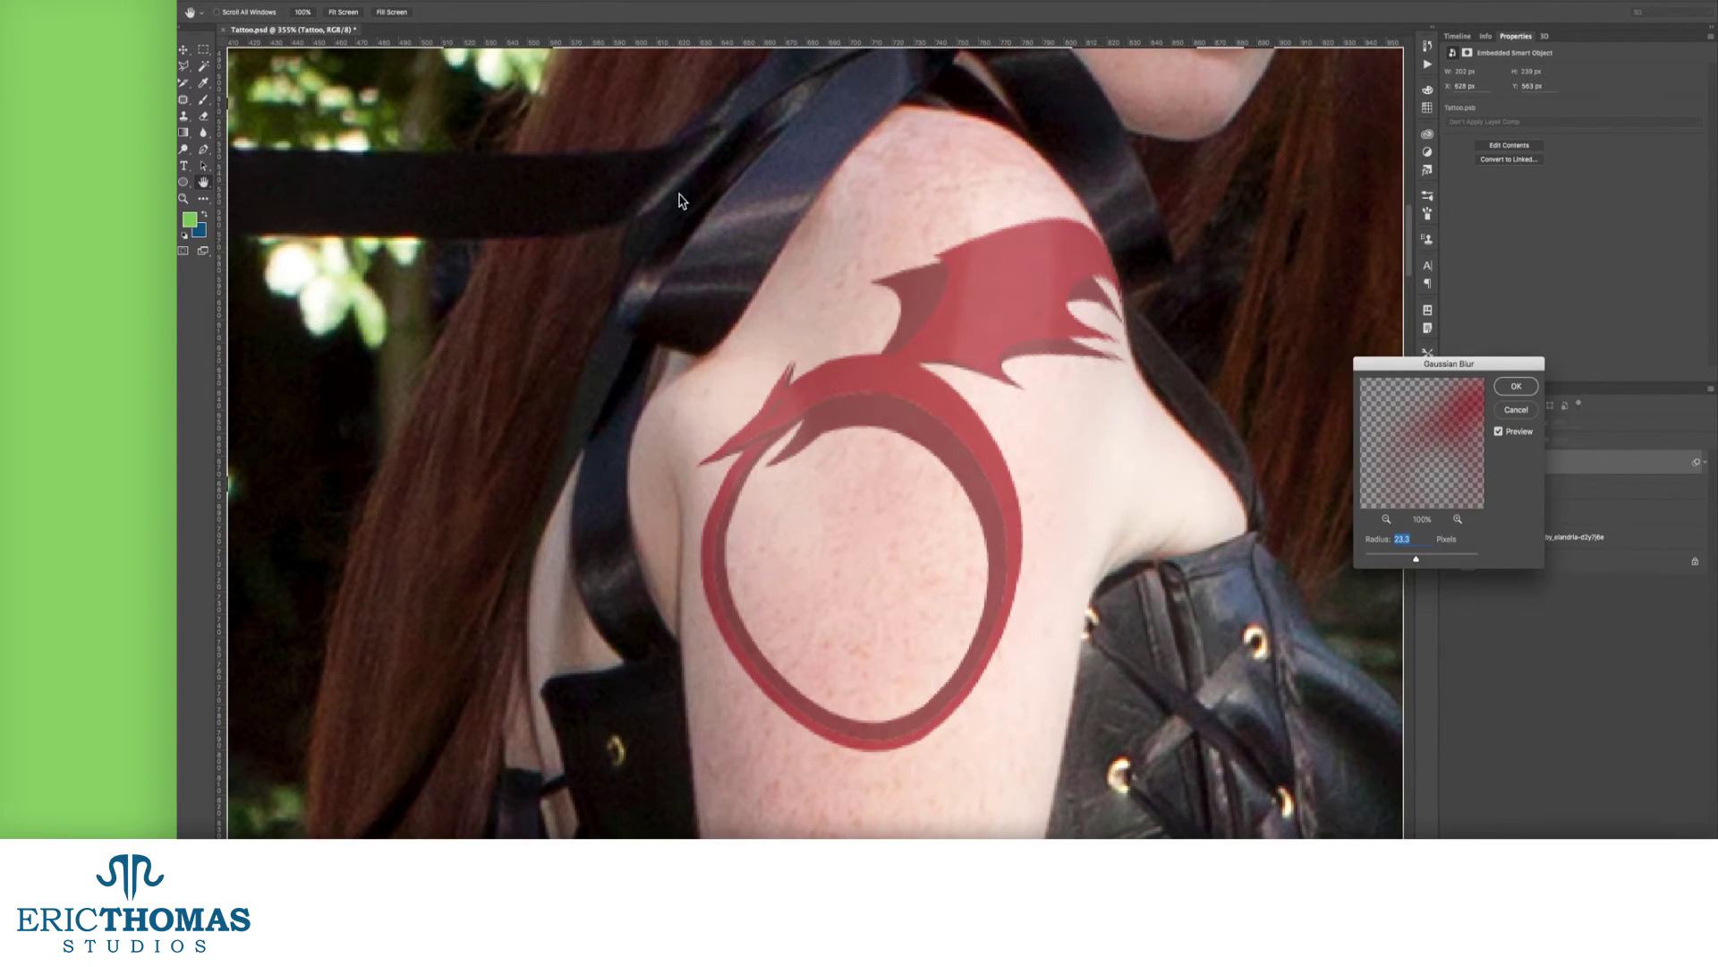
pyautogui.moveTo(1396, 561); pyautogui.dragTo(1368, 563)
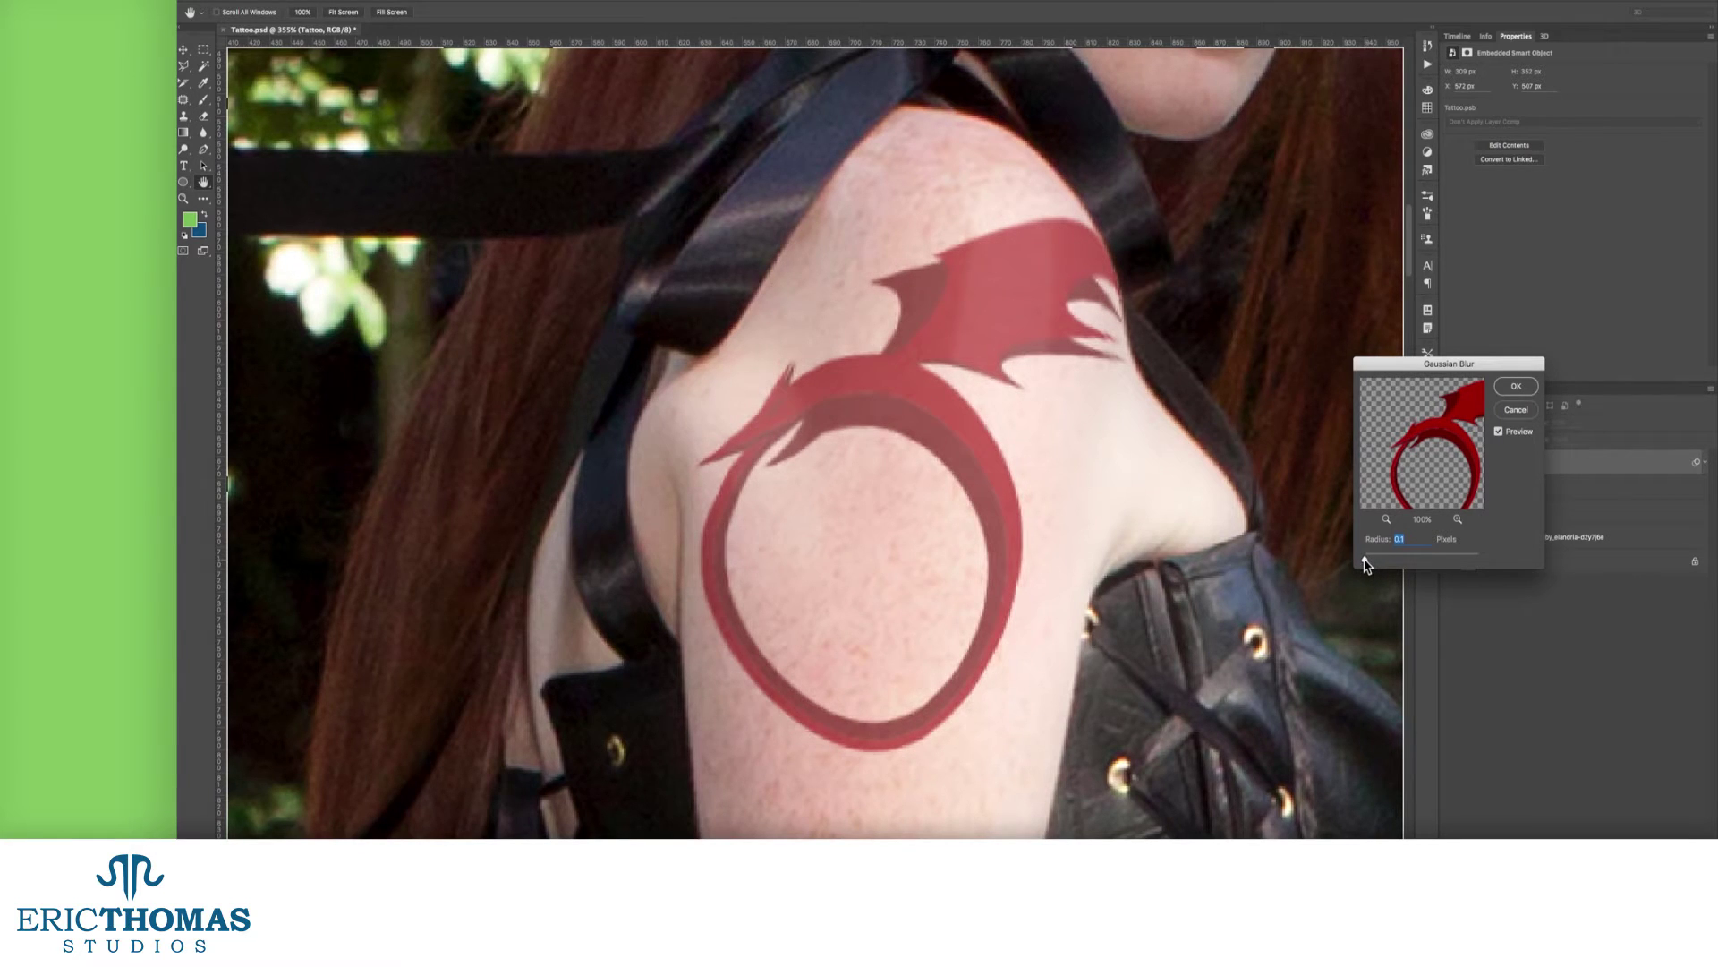
pyautogui.click(1516, 386)
pyautogui.press('b')
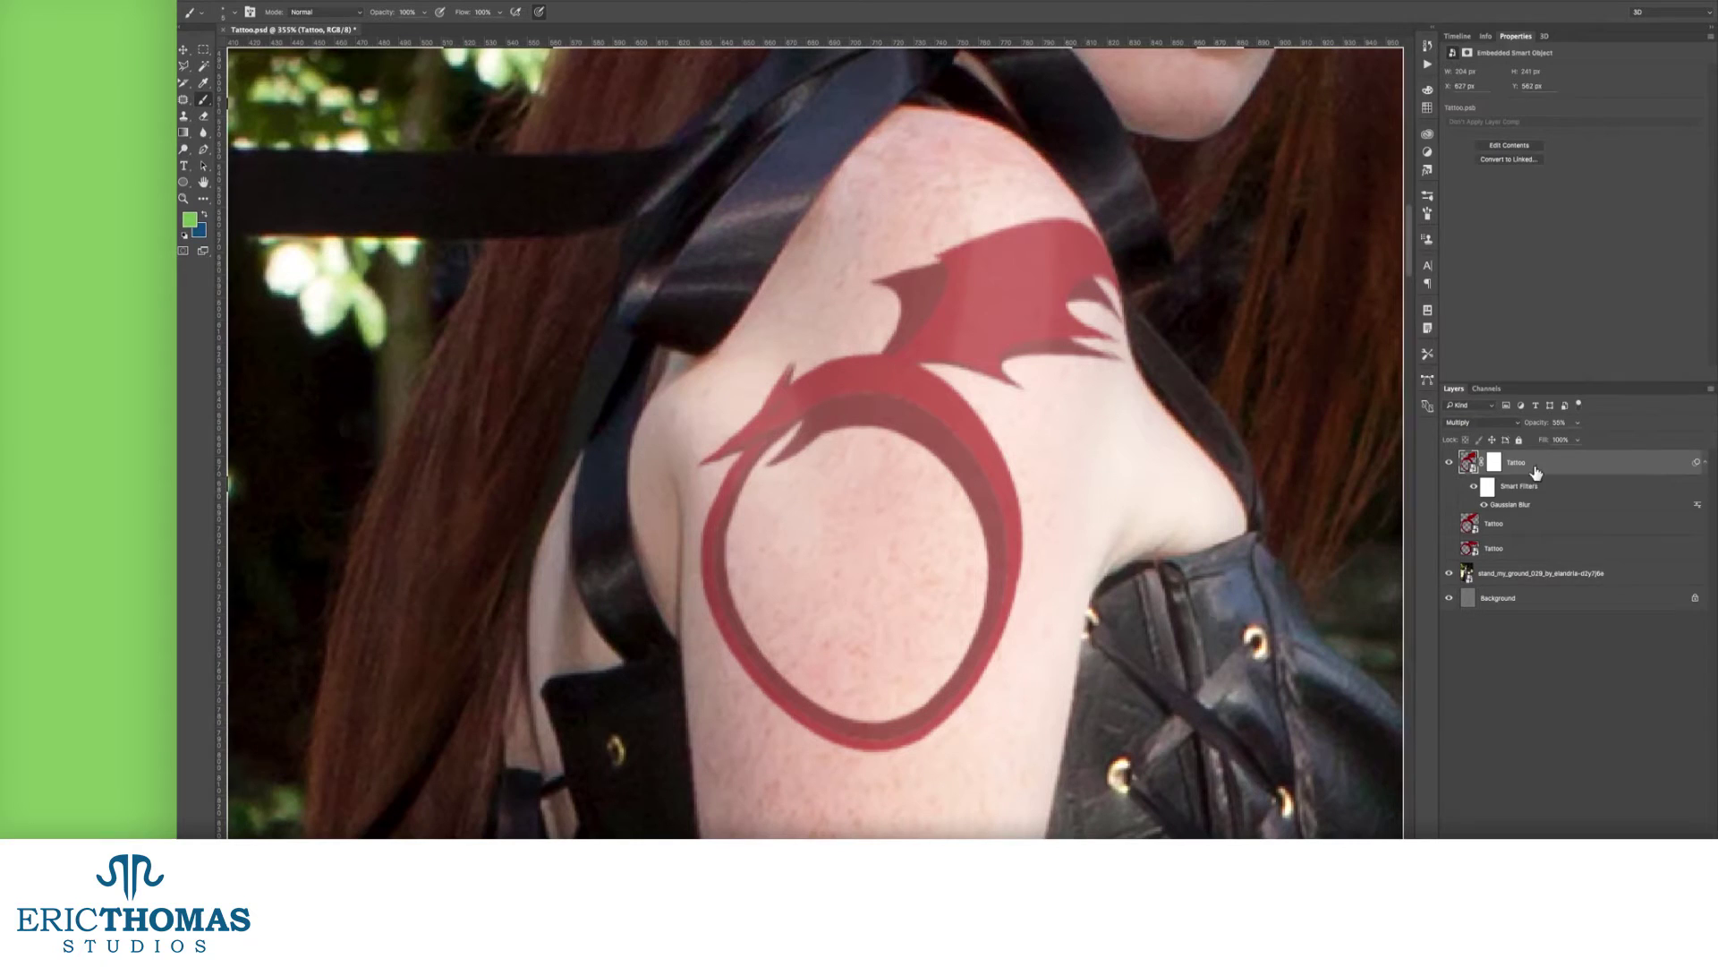
# Step: Reopen the Gaussian Blur smart filter and accept its settings, and raise the top Tattoo layer's opacity
pyautogui.doubleClick(1509, 506)
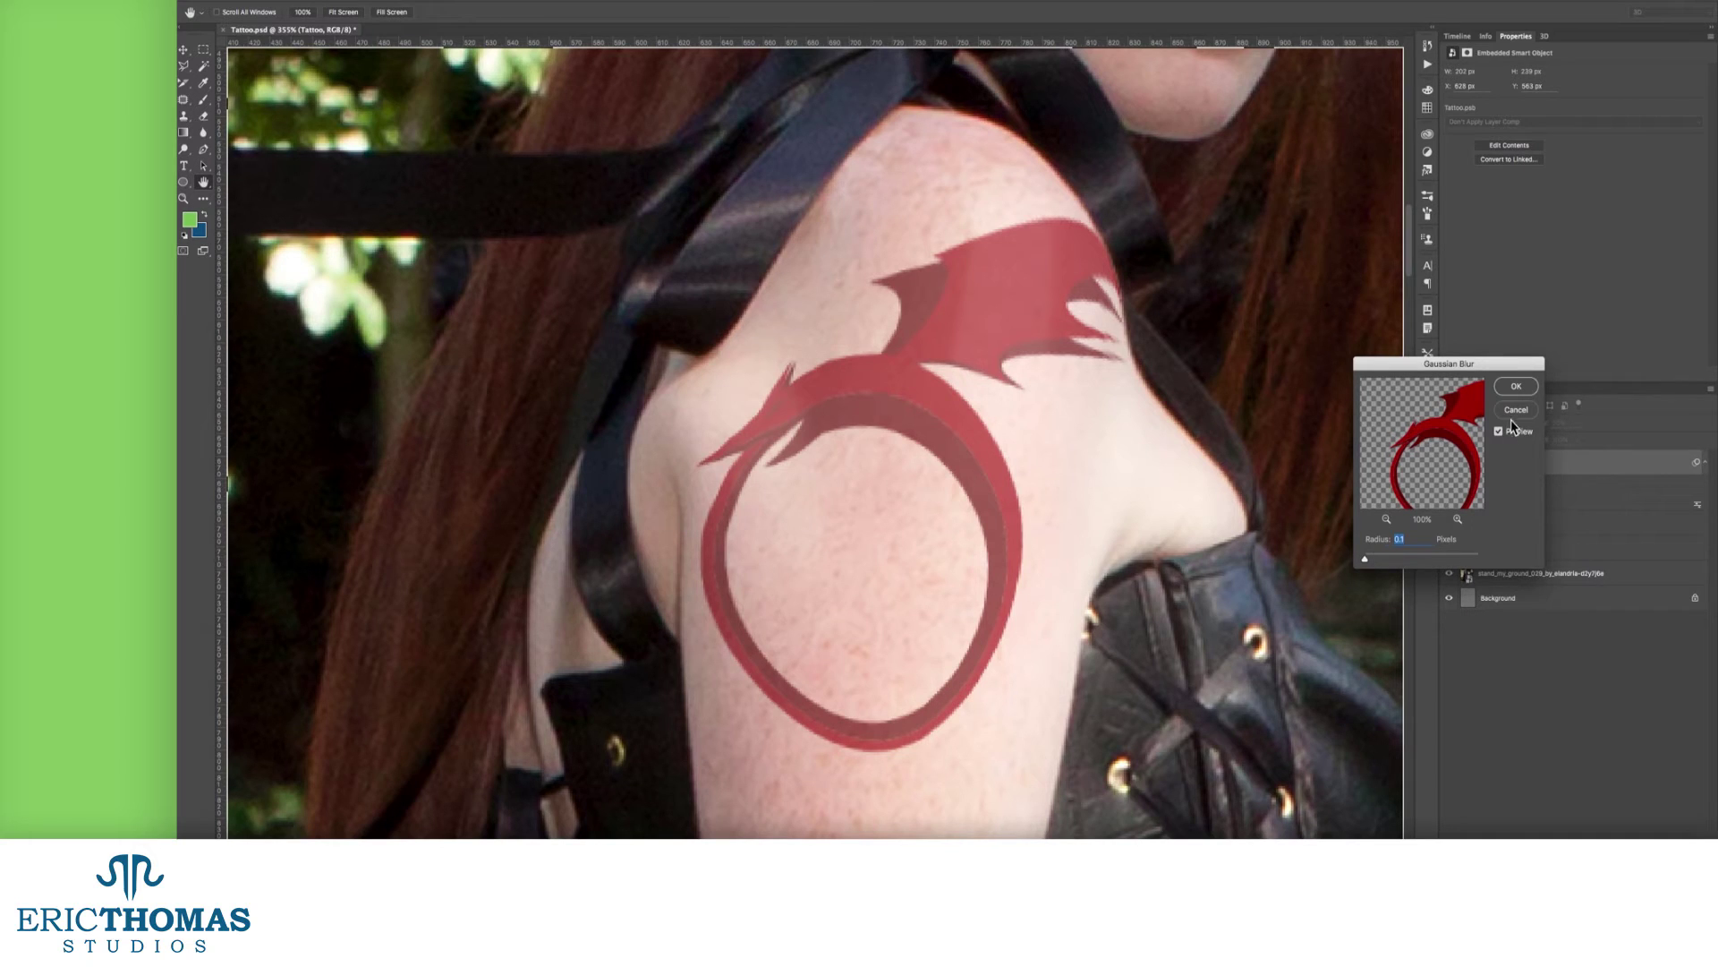
pyautogui.click(1516, 386)
pyautogui.moveTo(1536, 427); pyautogui.dragTo(1544, 429)
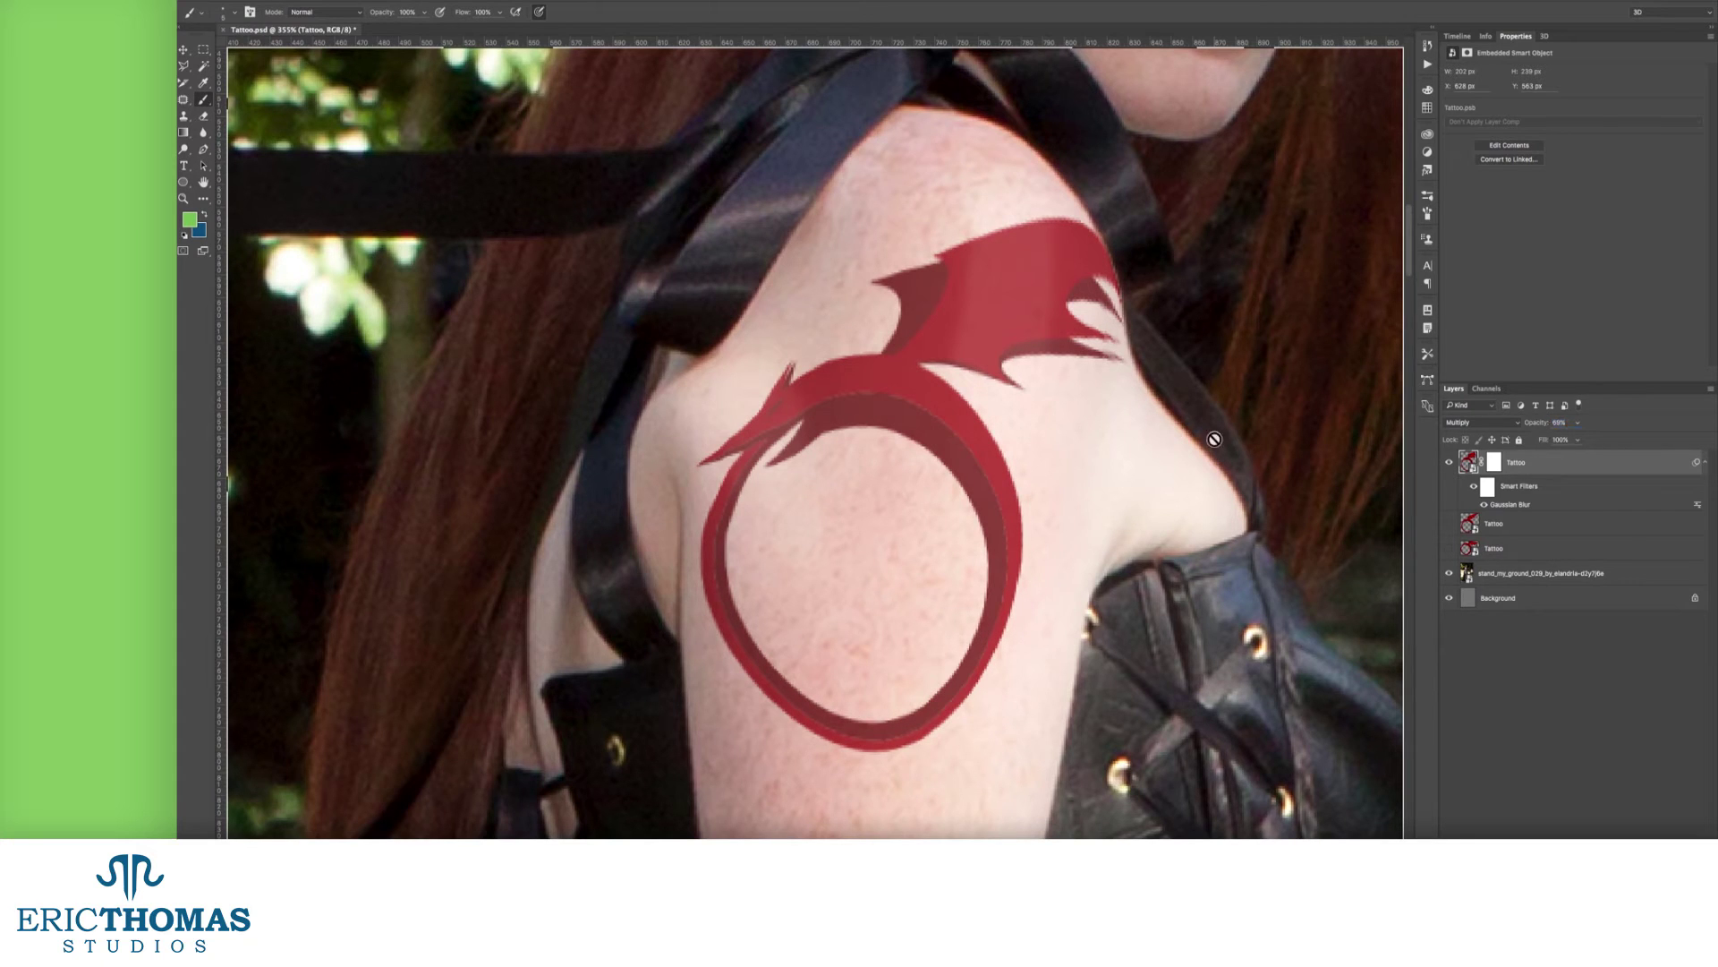